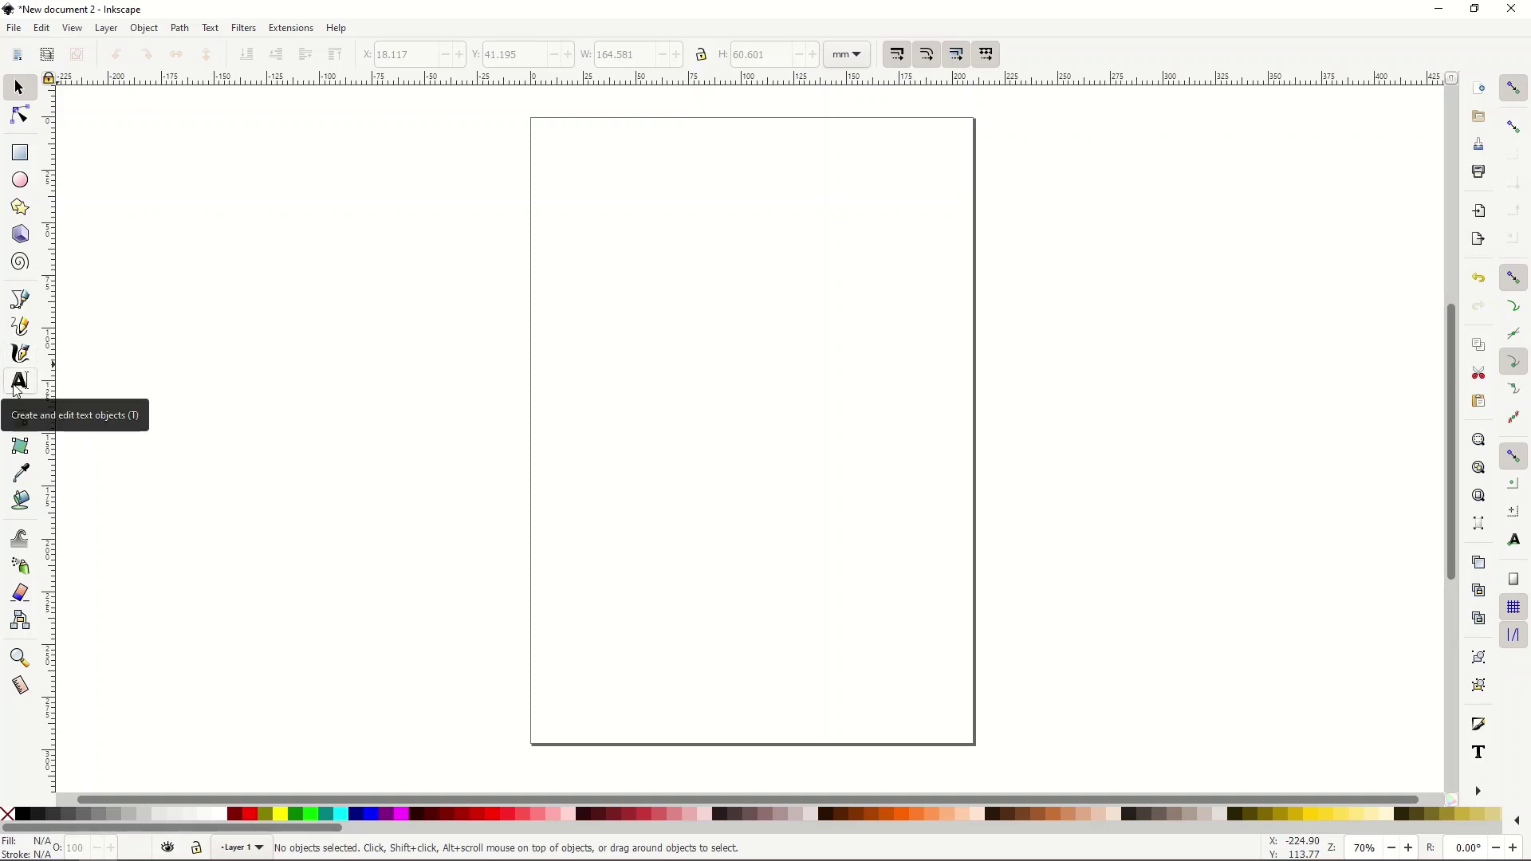
- Add a text object reading "hello" to the upper half of the page
left_click(17, 391)
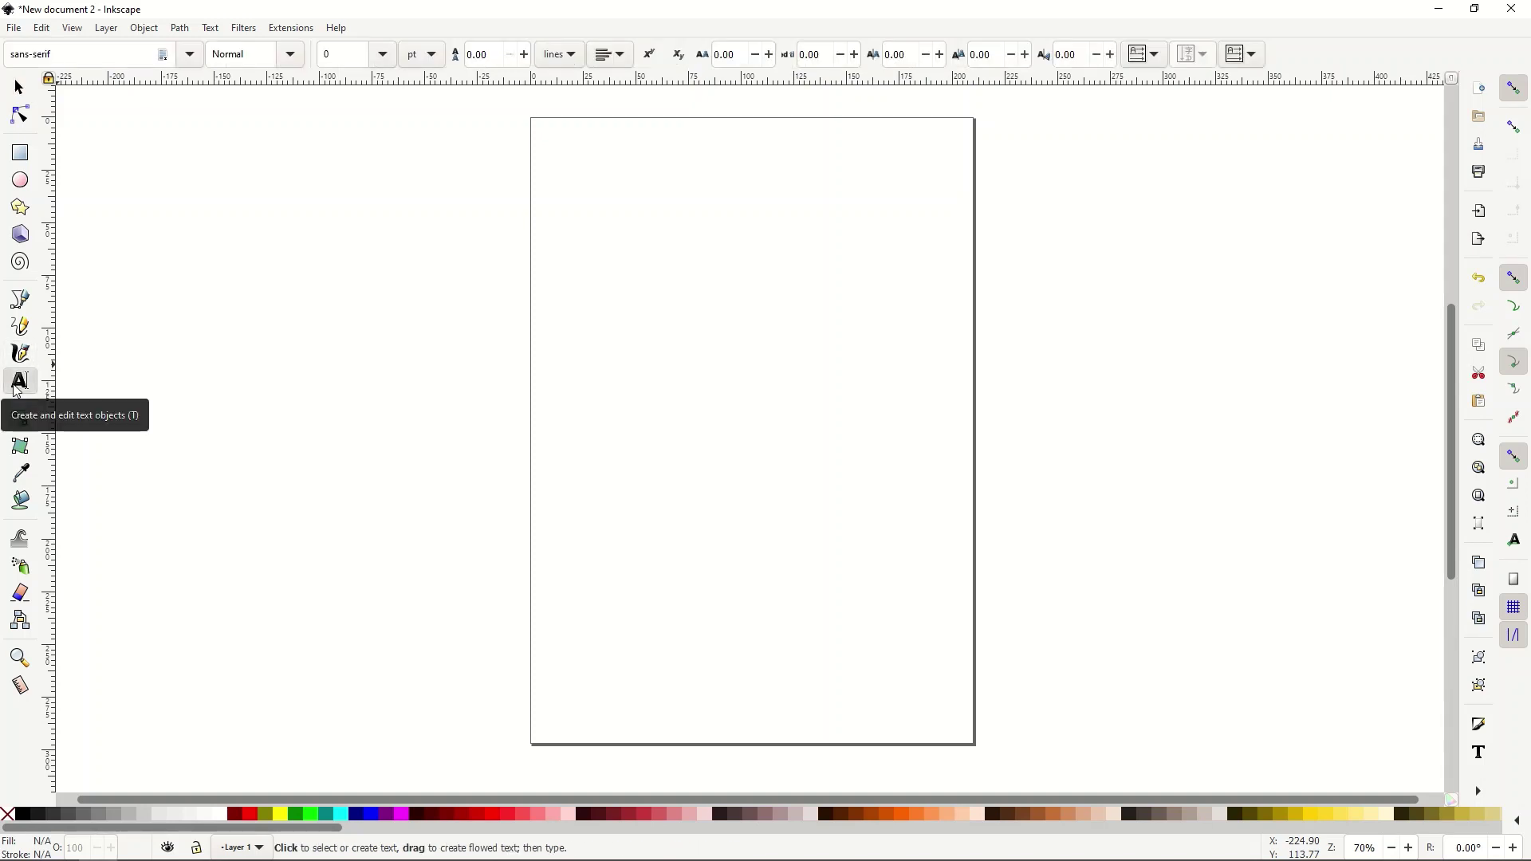
left_click(577, 365)
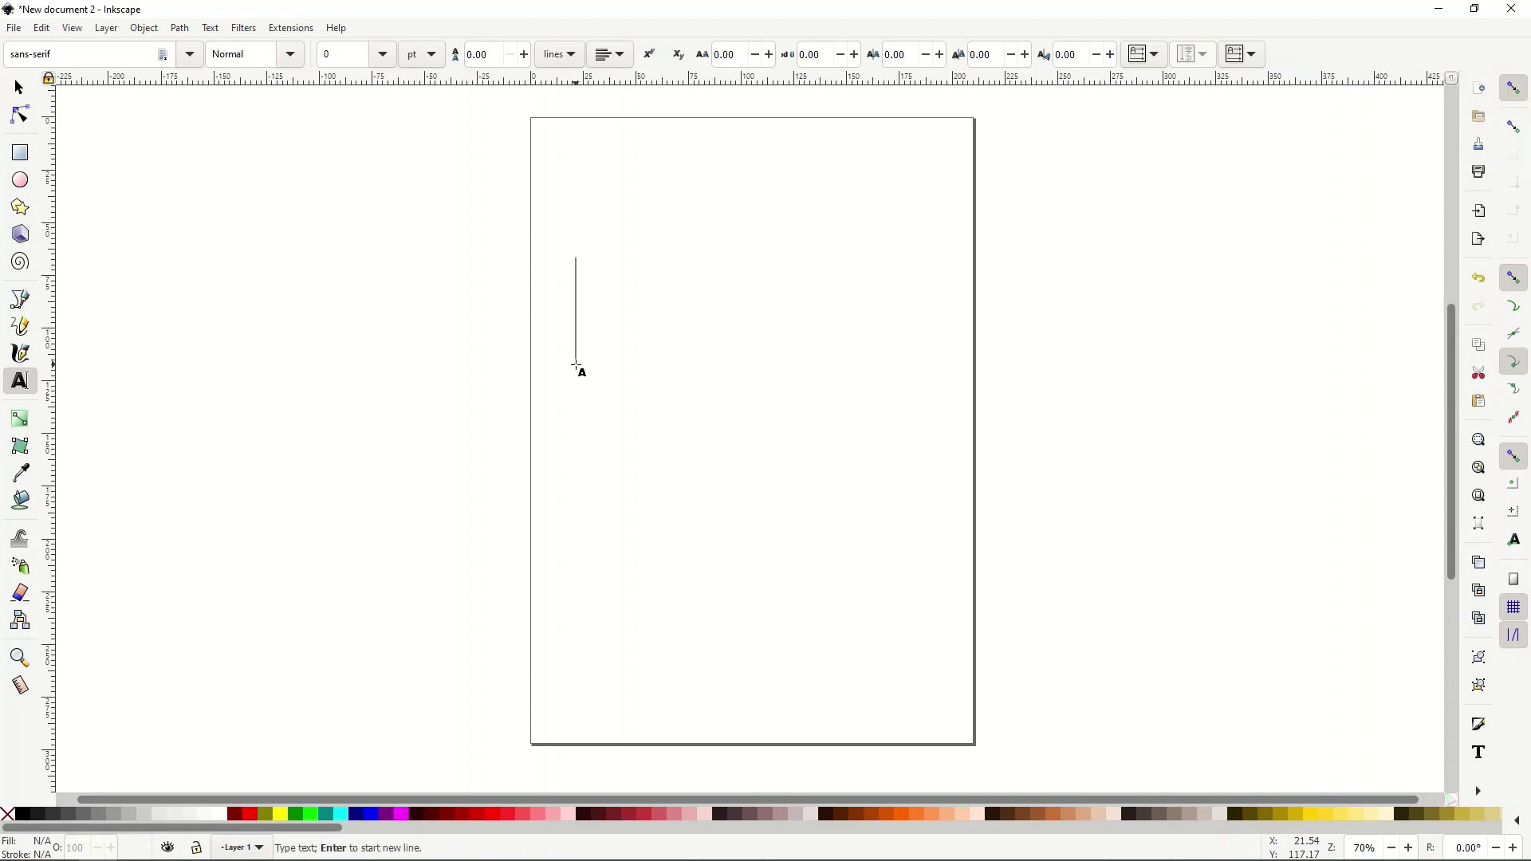
type("hello")
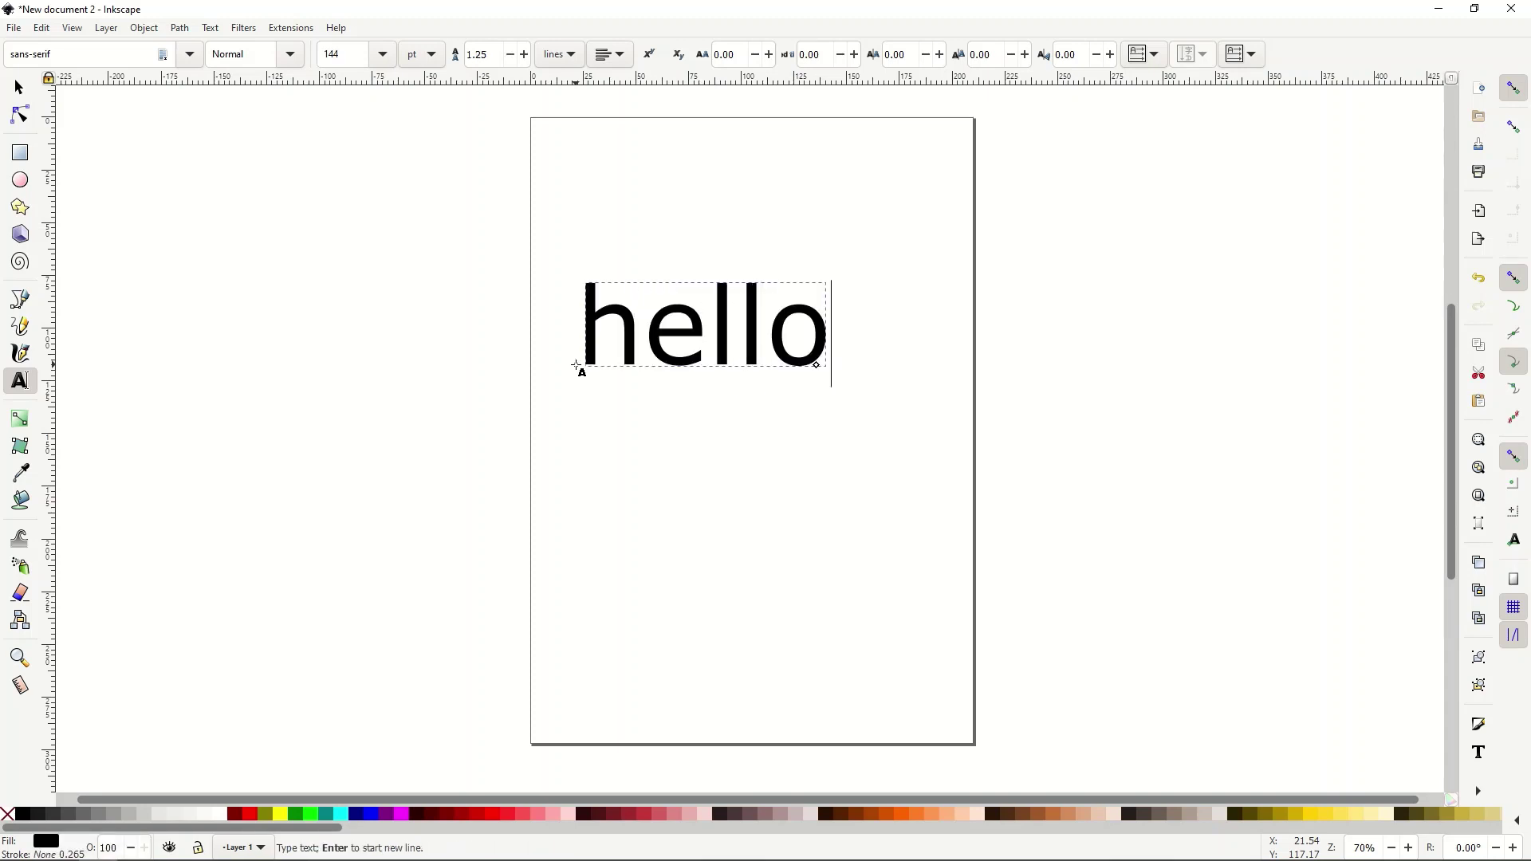
- Set the whole "hello" text to the Fresh Marker font at a size of 200 pt
key("ctrl+a")
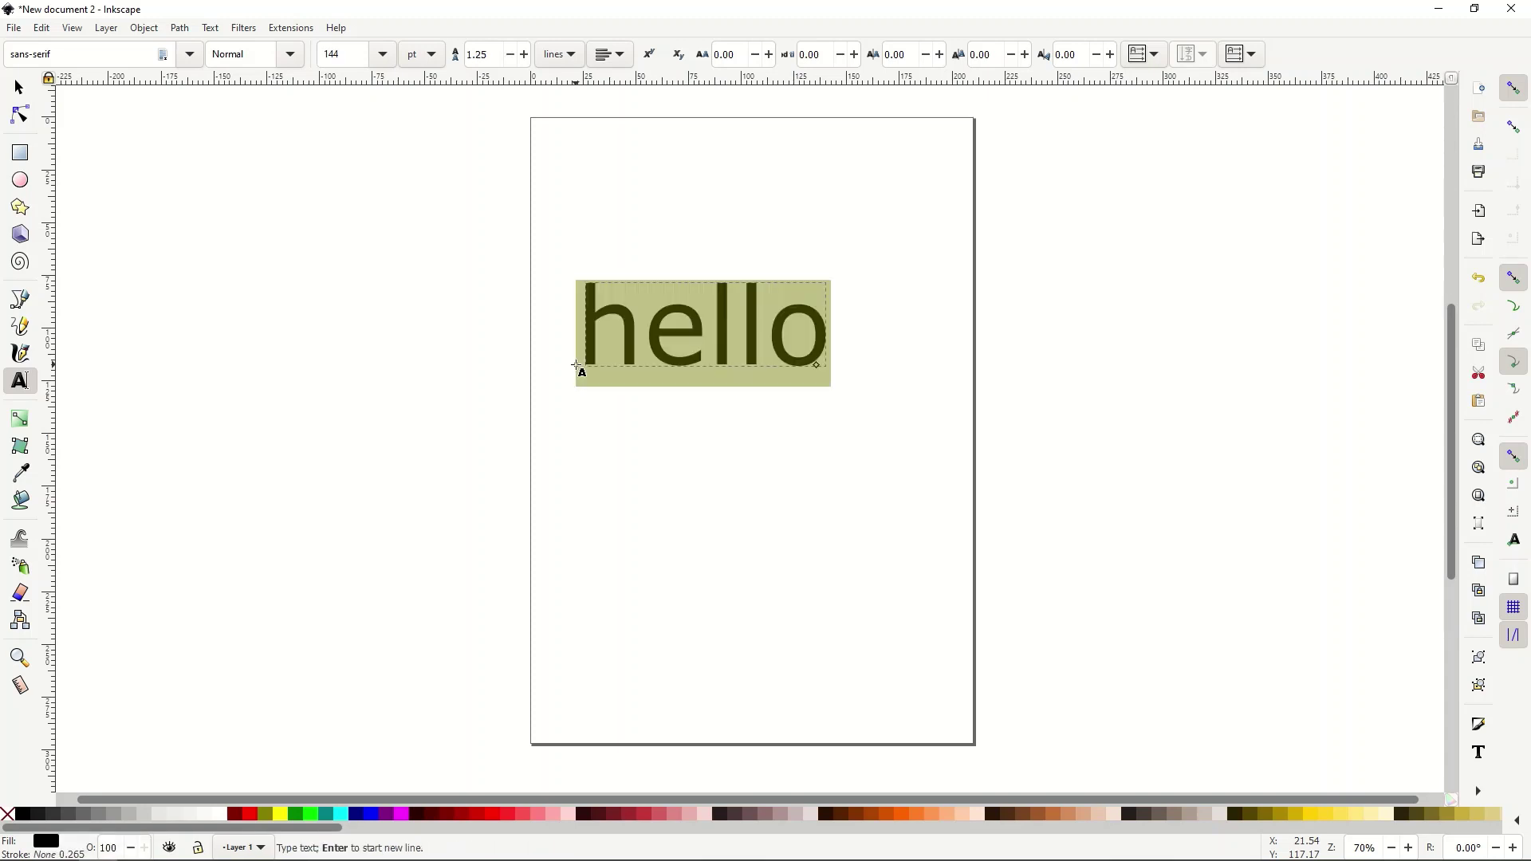
left_click(190, 53)
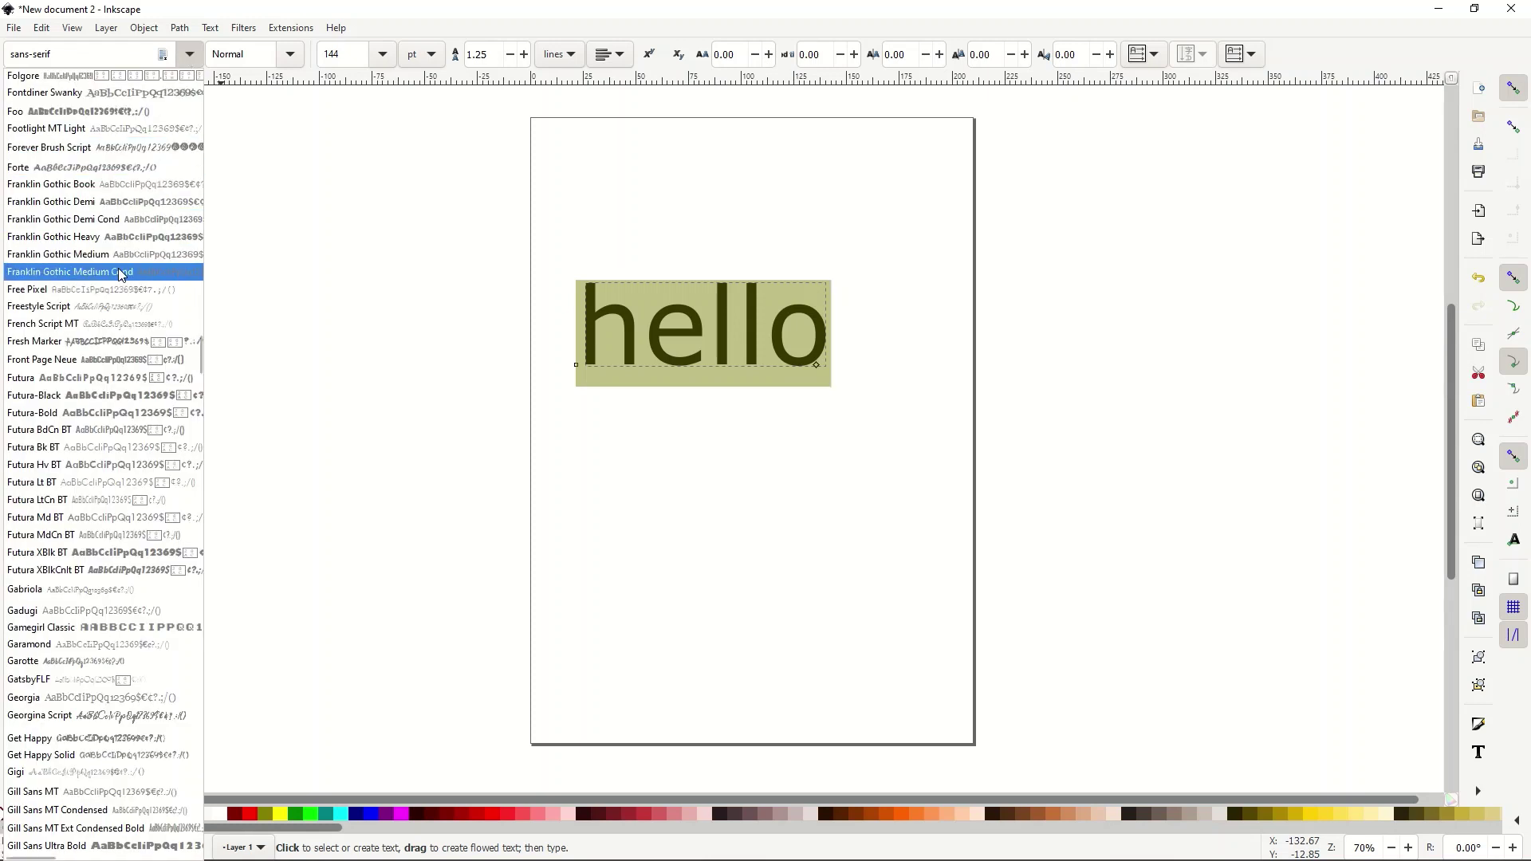
left_click(120, 342)
double_click(356, 61)
type("200")
key("Return")
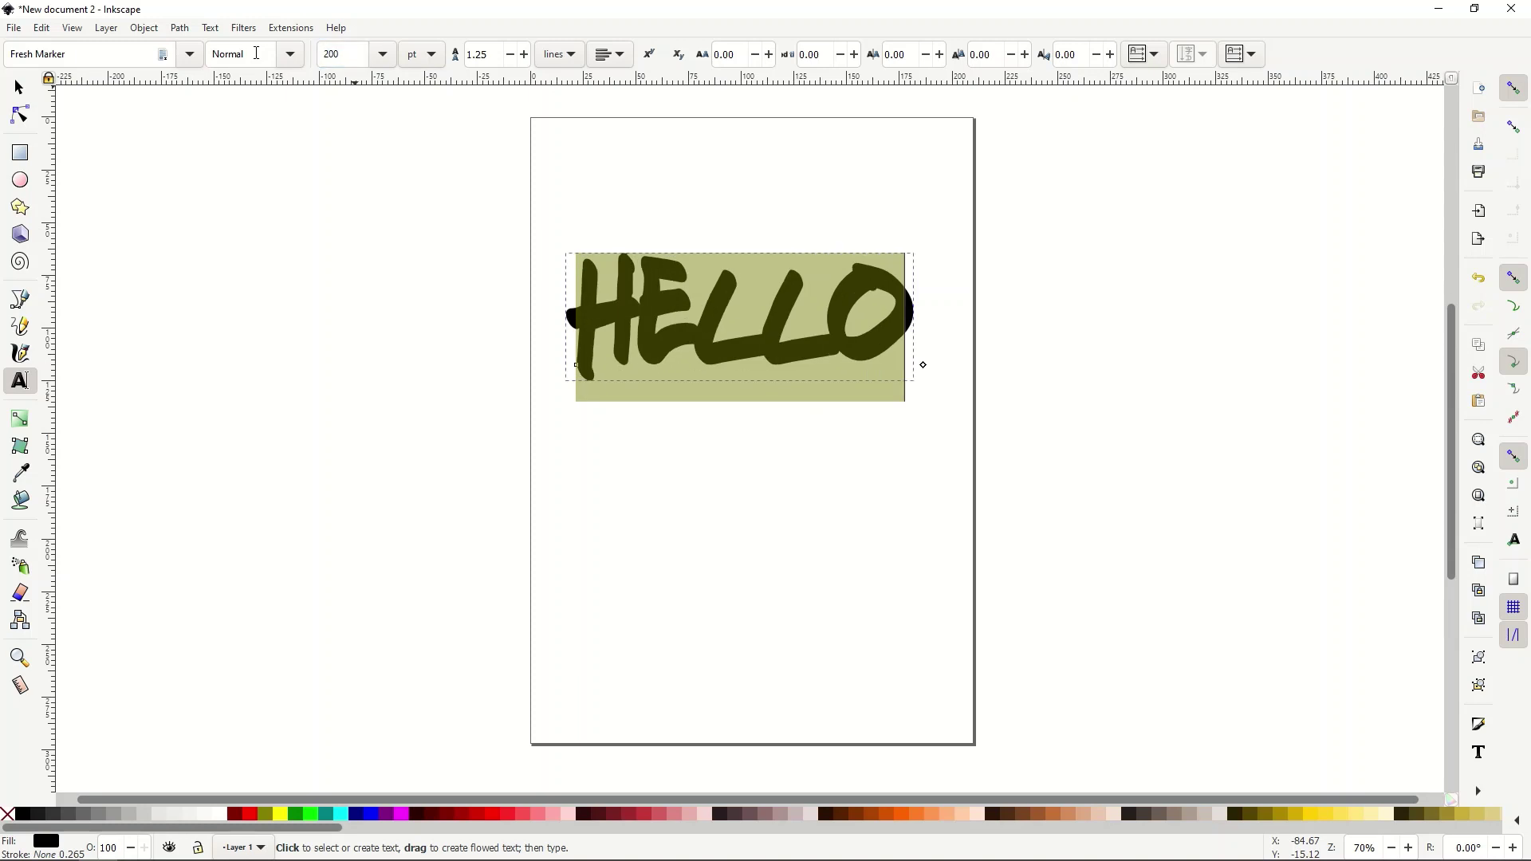
left_click(569, 185)
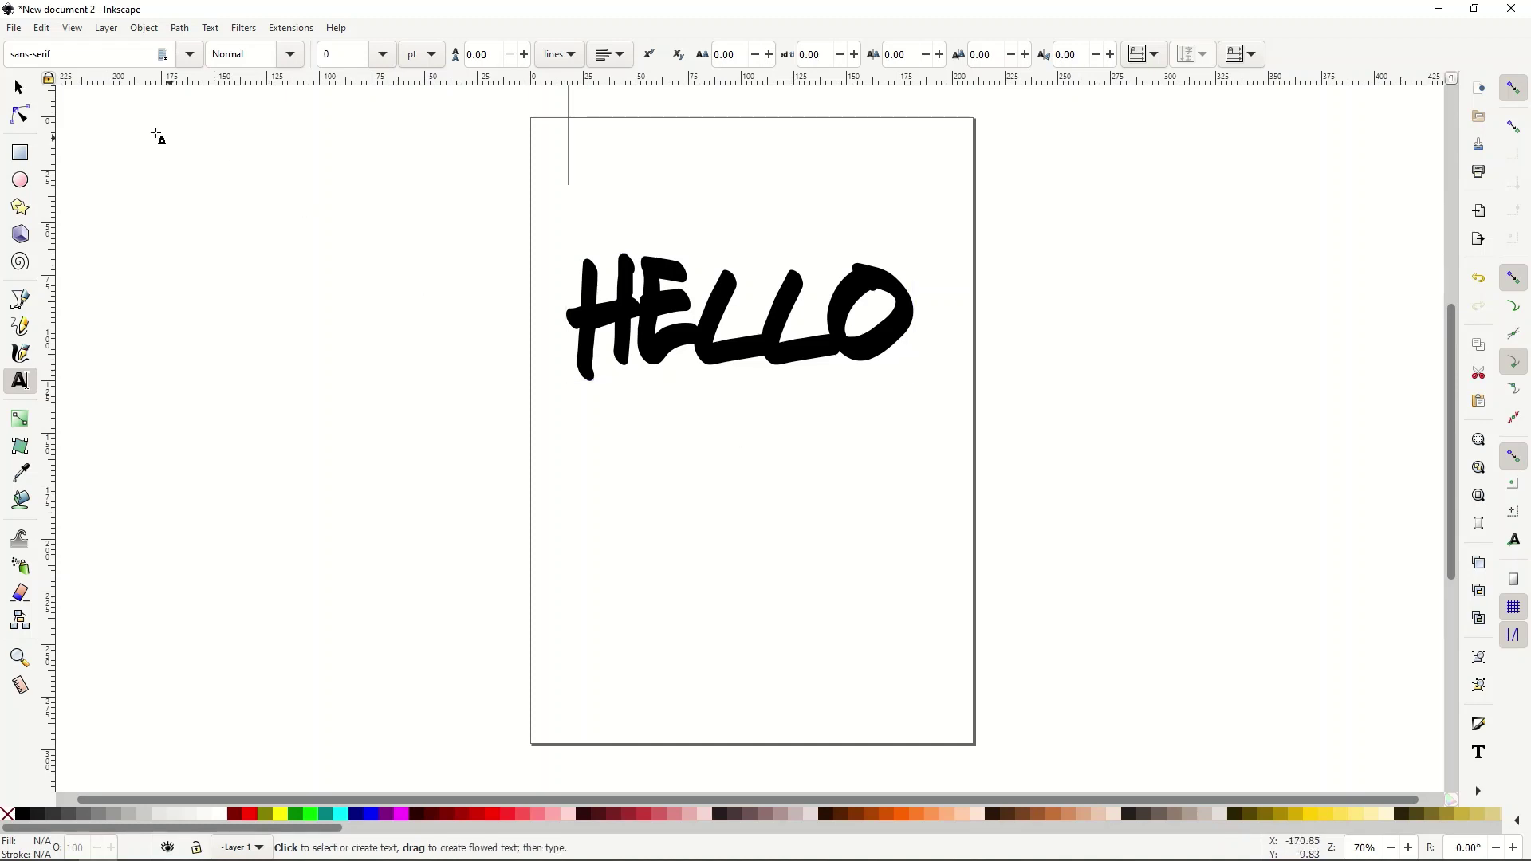
left_click(699, 319)
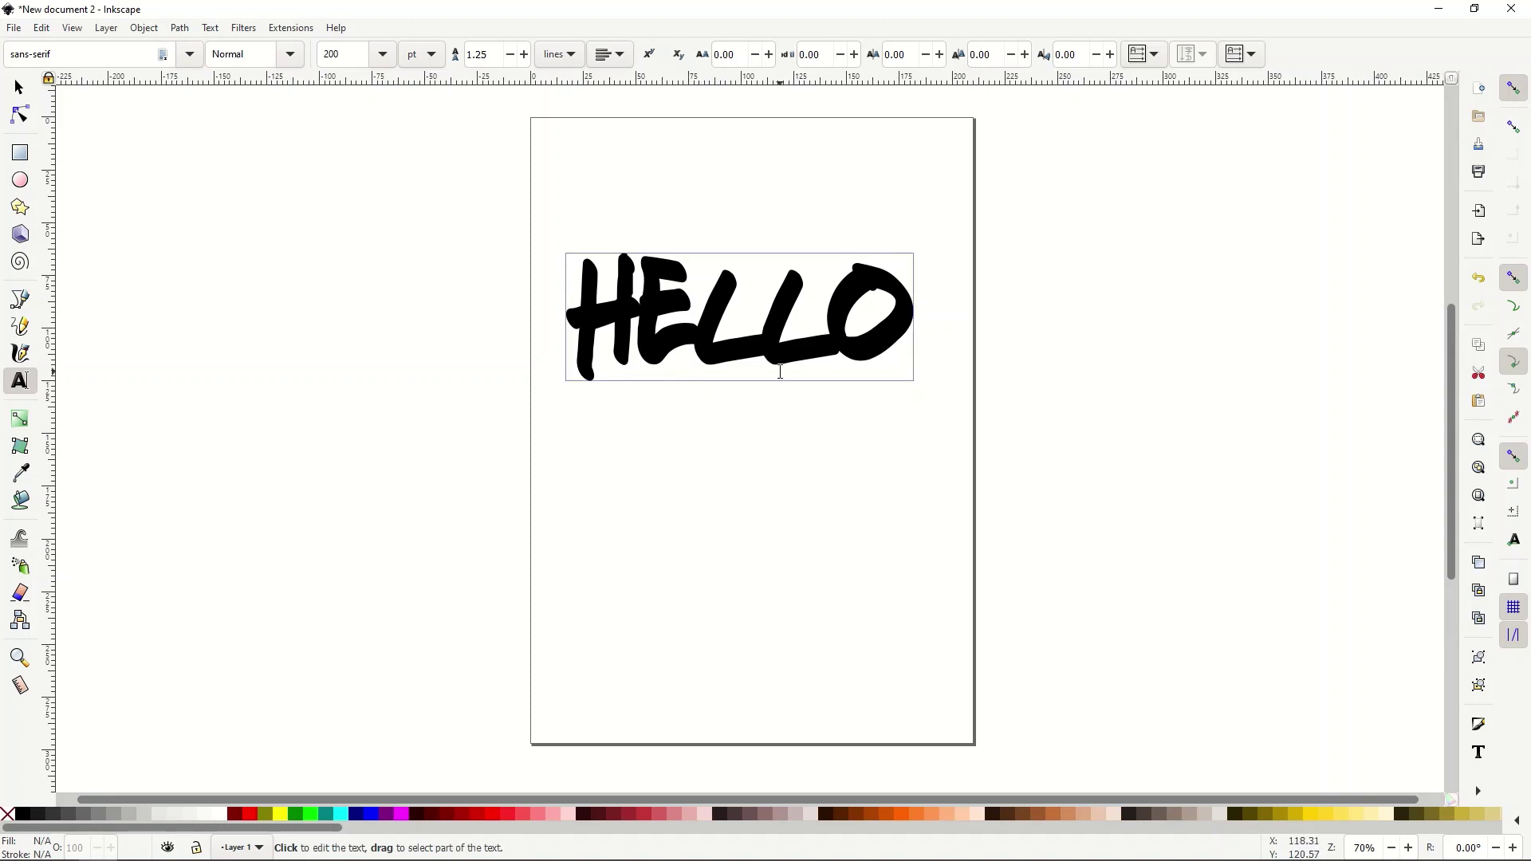
- Handwrite "Hello" in calligraphic strokes below the text, using a width of 20 and thinning of 50
left_click(20, 353)
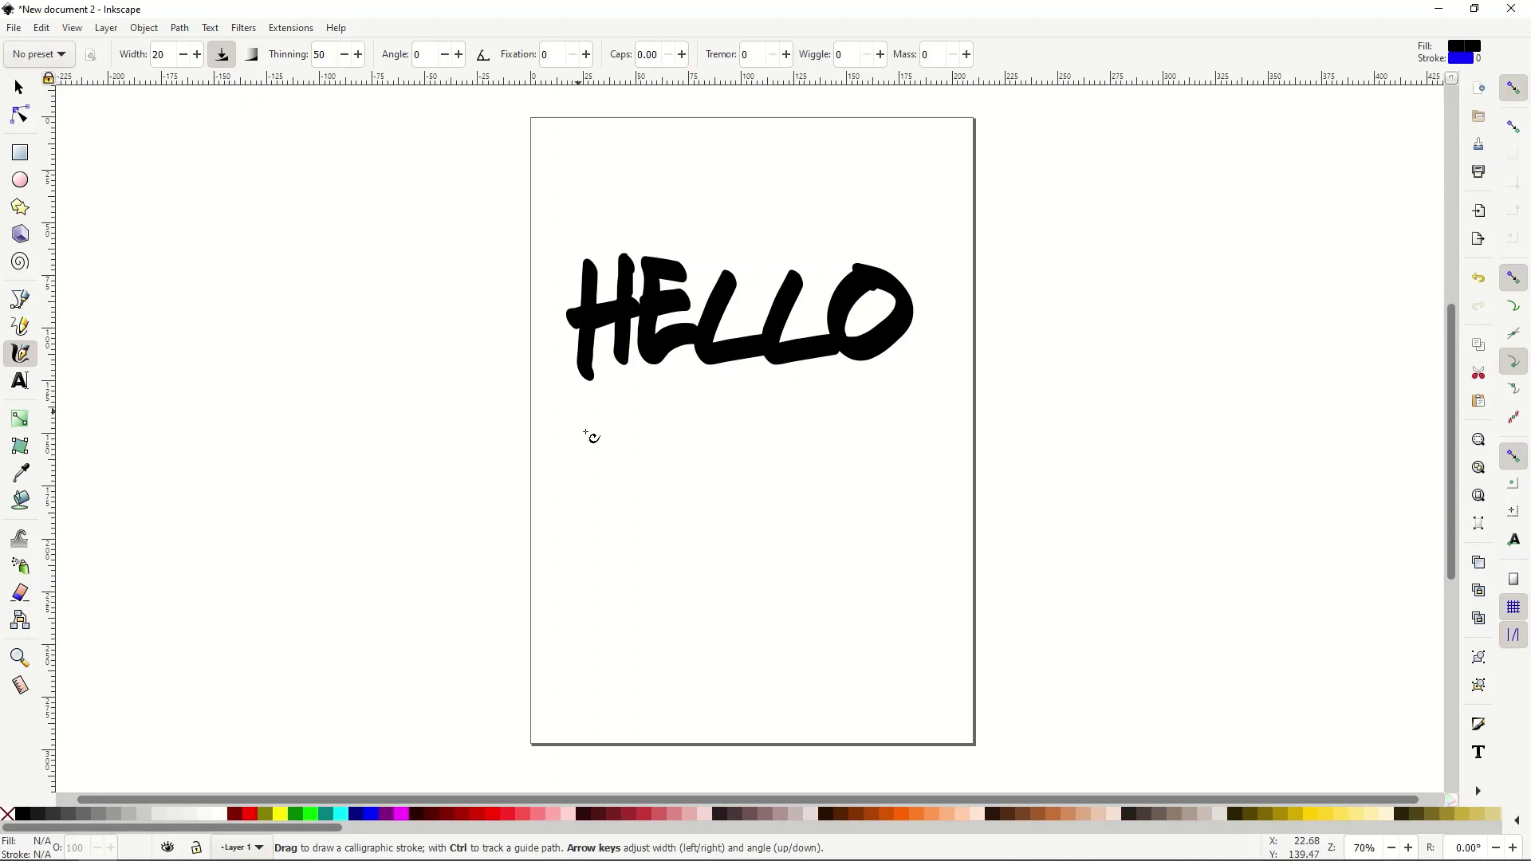
left_click_drag(597, 453, 606, 567)
left_click_drag(642, 461, 645, 572)
left_click_drag(643, 508, 580, 510)
mouse_move(669, 532)
left_mouse_down()
mouse_move(718, 543)
mouse_move(720, 574)
mouse_move(745, 576)
left_mouse_up()
mouse_move(725, 465)
left_mouse_down()
mouse_move(749, 573)
mouse_move(767, 517)
mouse_move(774, 576)
left_mouse_up()
mouse_move(830, 526)
left_mouse_down()
mouse_move(844, 571)
mouse_move(837, 533)
left_mouse_up()
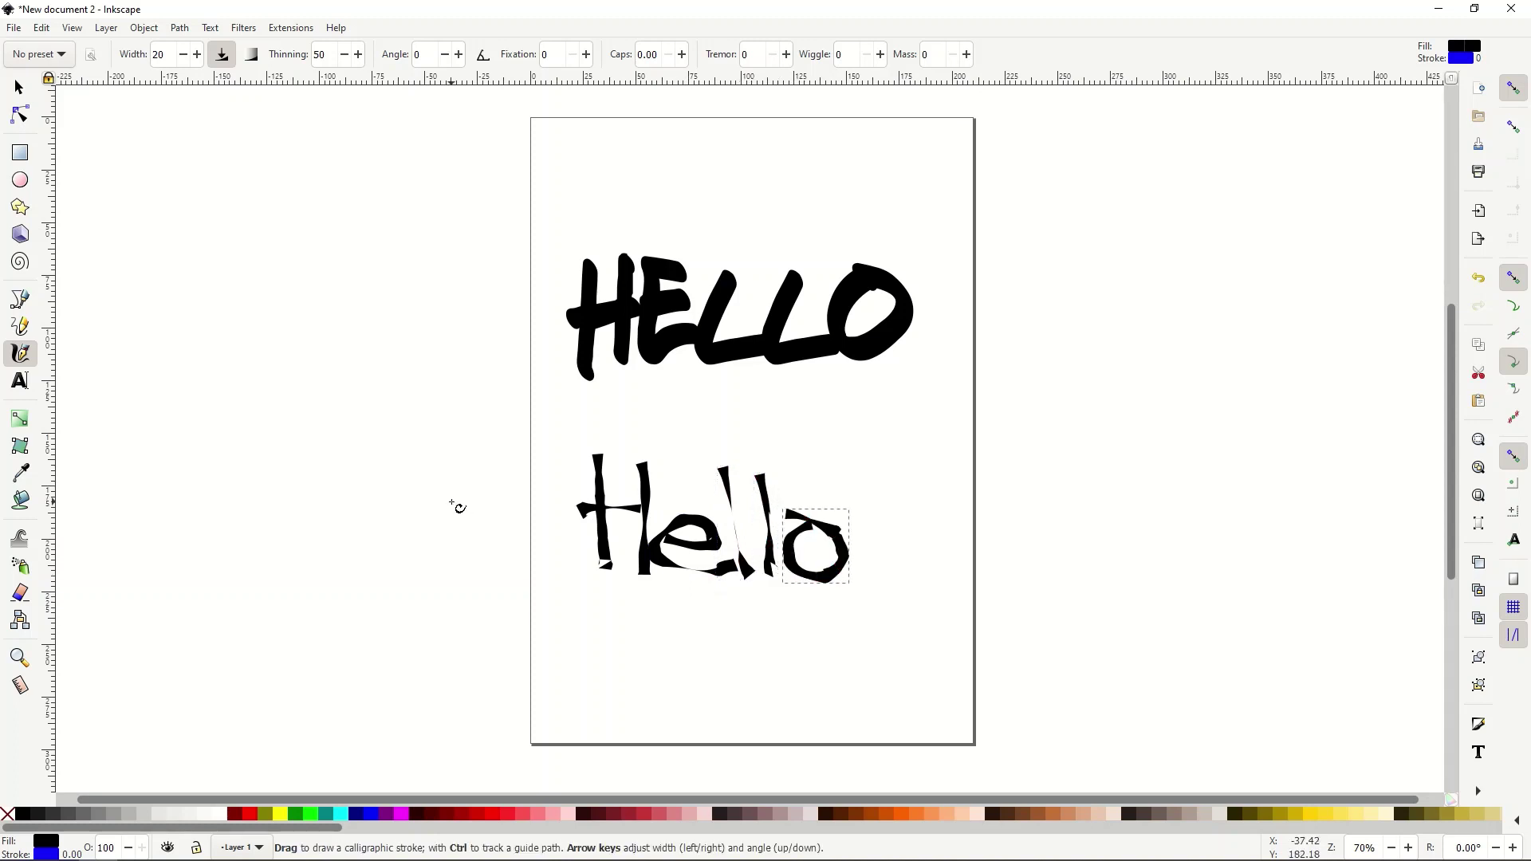
left_click(19, 90)
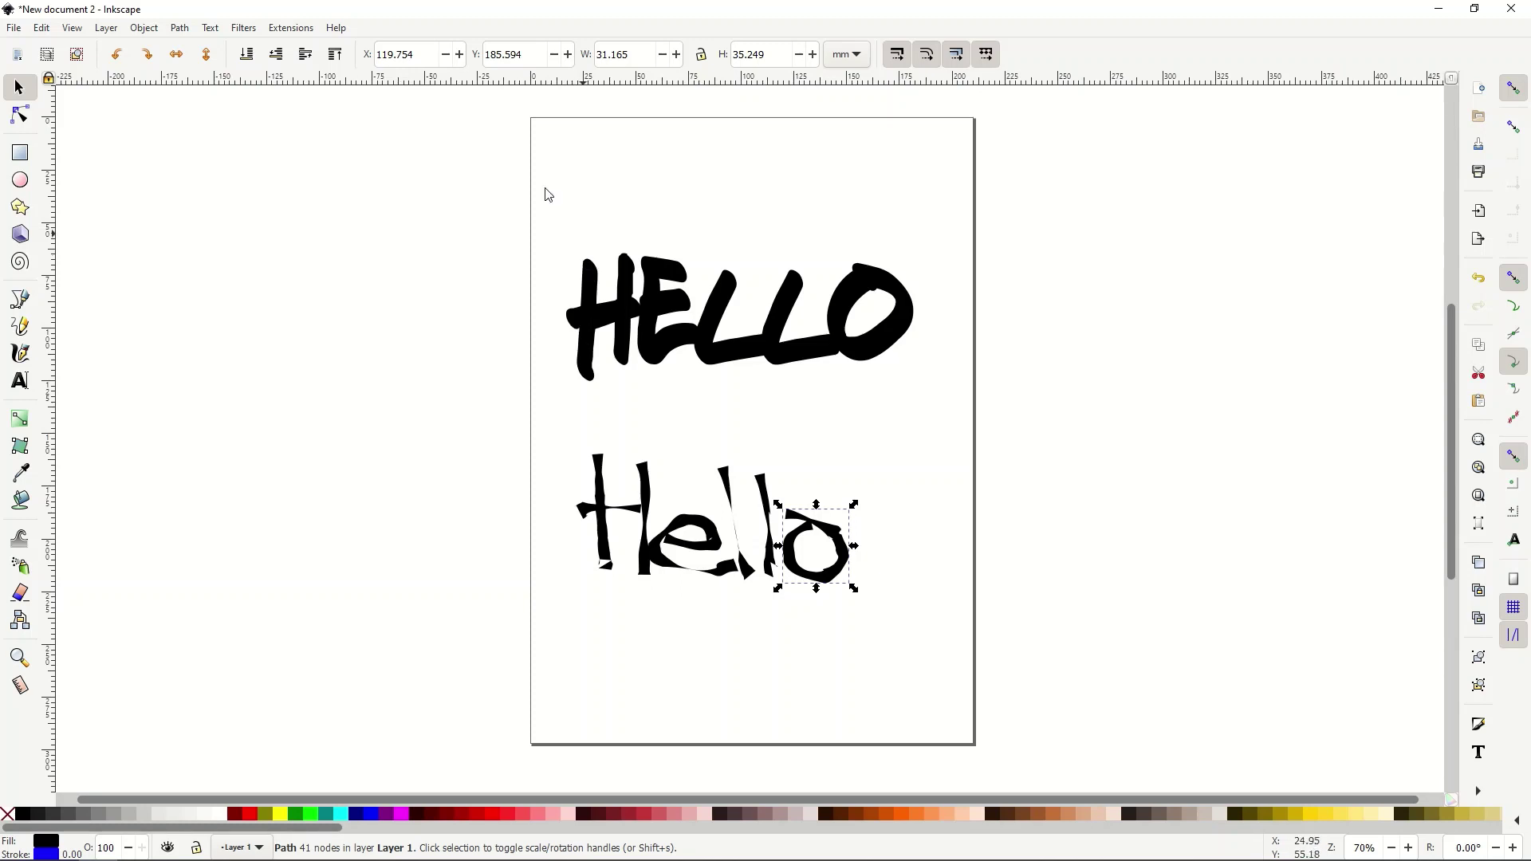
- Set the calligraphy thinning to 0 and handwrite strokes starting with a capital H above the "hello" text
left_click(21, 353)
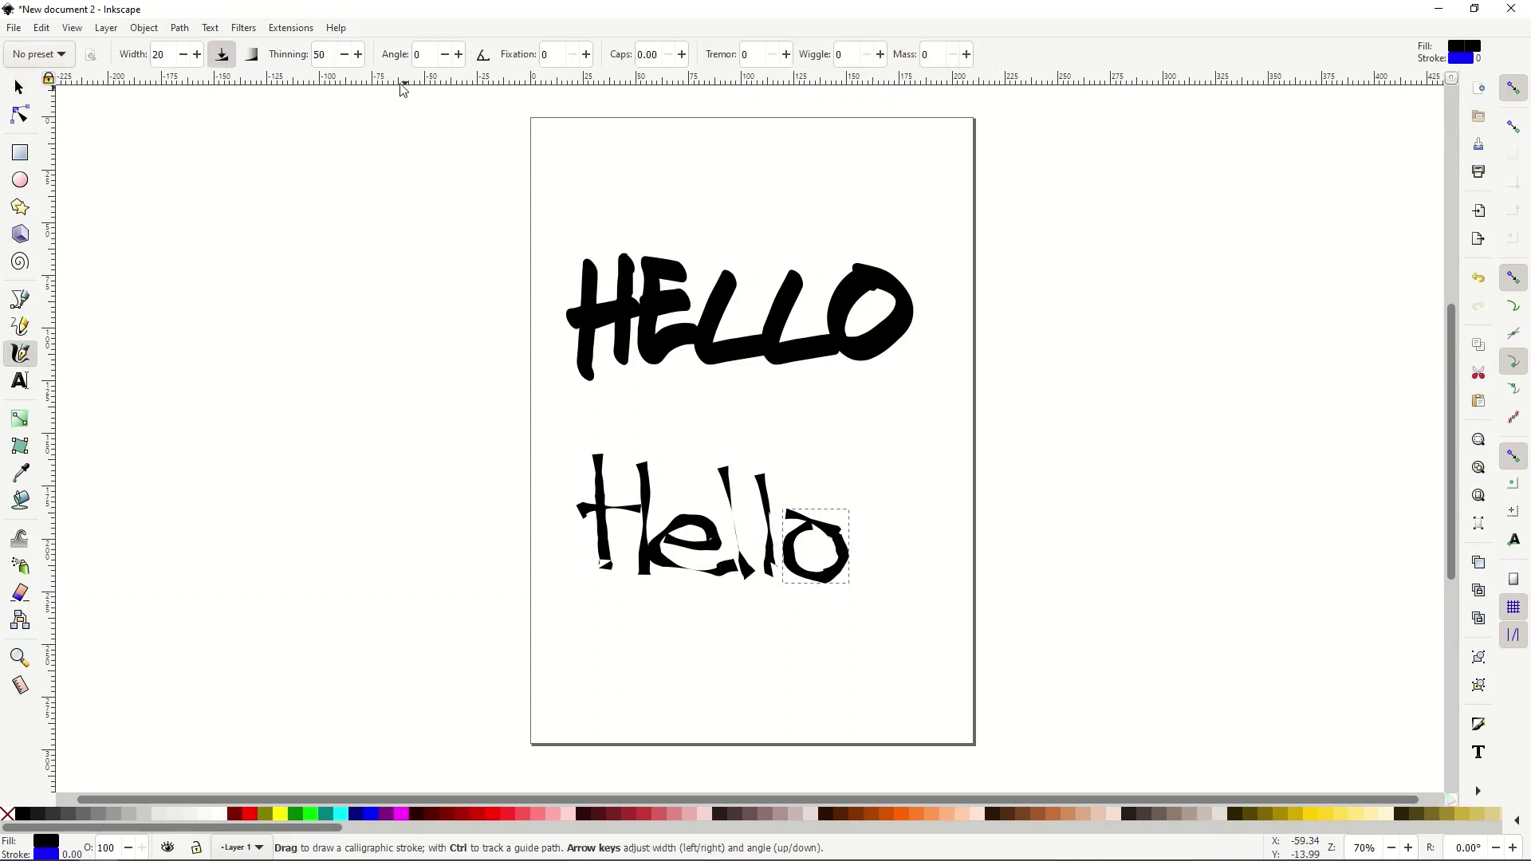
type("8")
left_click(358, 54)
left_click_drag(570, 138, 571, 220)
left_click_drag(618, 137, 620, 212)
left_click_drag(622, 175, 534, 176)
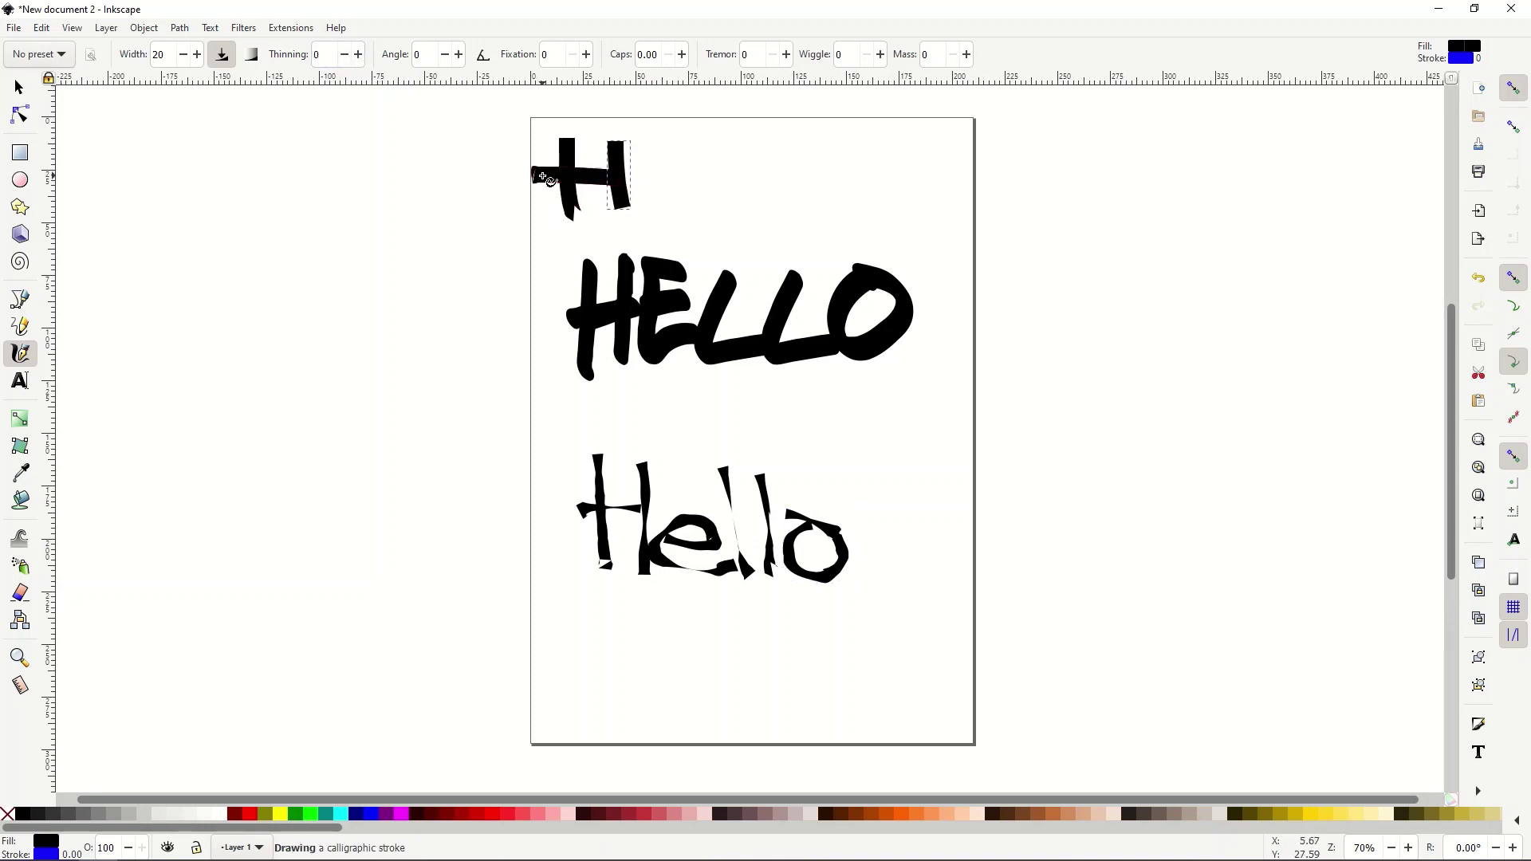
mouse_move(716, 155)
left_mouse_down()
mouse_move(646, 156)
mouse_move(714, 202)
mouse_move(692, 179)
mouse_move(807, 199)
mouse_move(810, 166)
mouse_move(825, 195)
mouse_move(872, 201)
mouse_move(907, 157)
mouse_move(954, 199)
mouse_move(869, 172)
left_mouse_up()
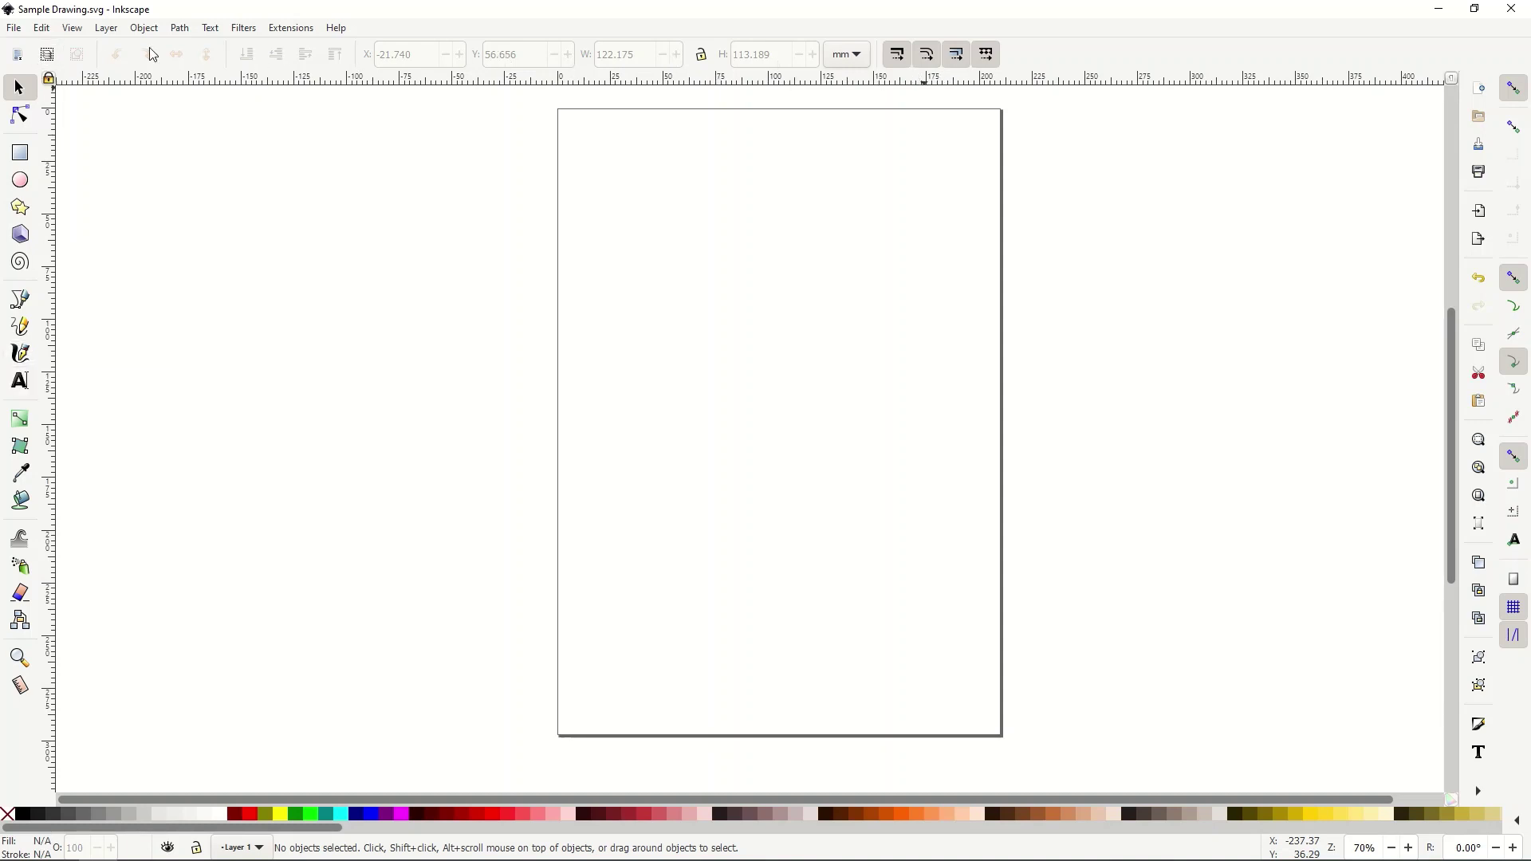
- Draw a winding calligraphic stroke about 128 mm wide and 219 mm tall down the page, with caps set to 0
left_click(24, 356)
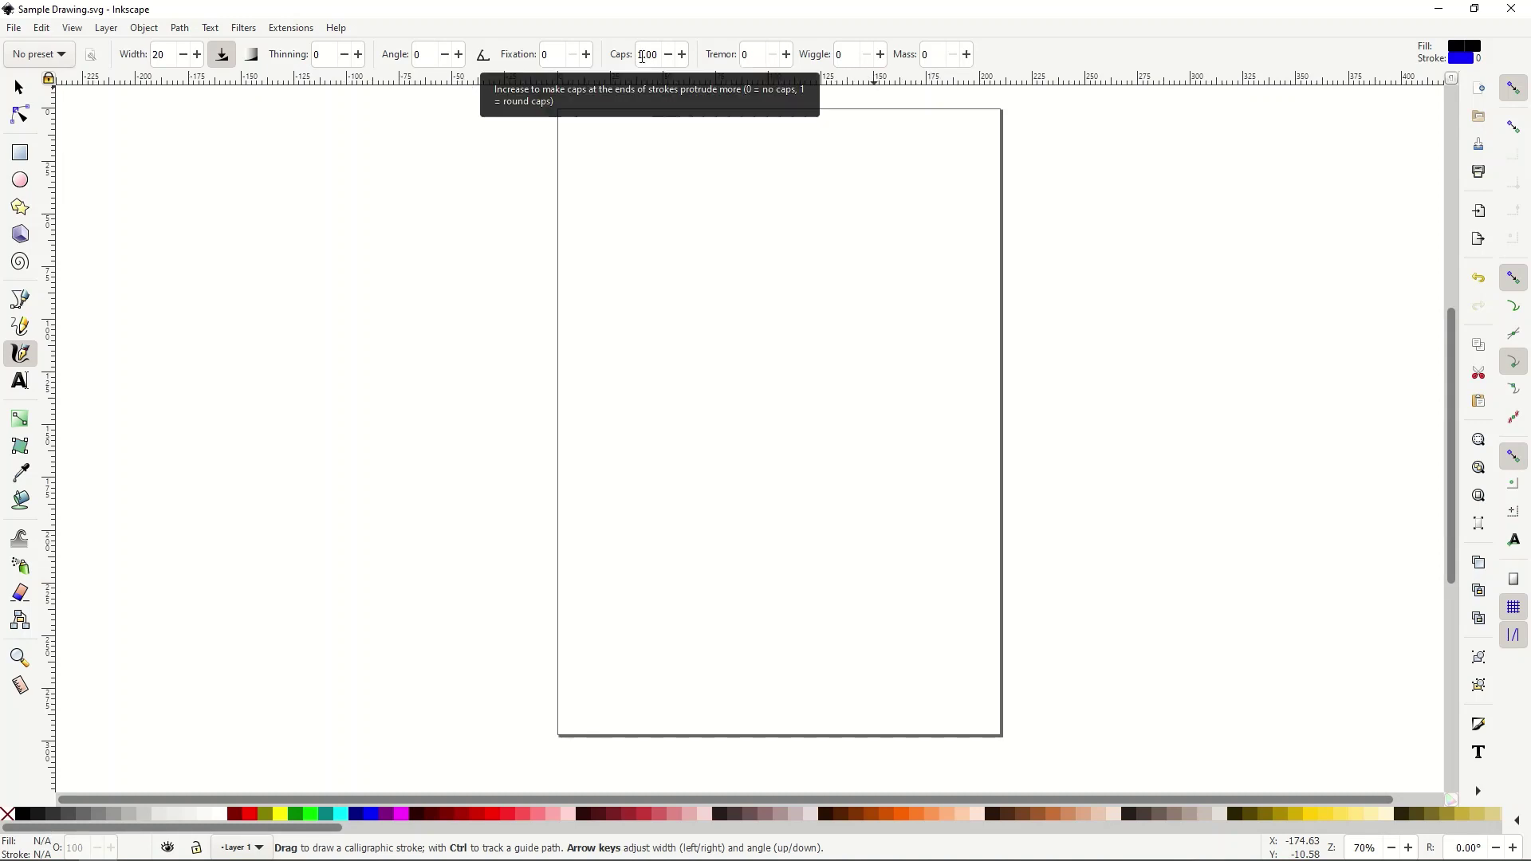
left_click(674, 57)
left_click(673, 57)
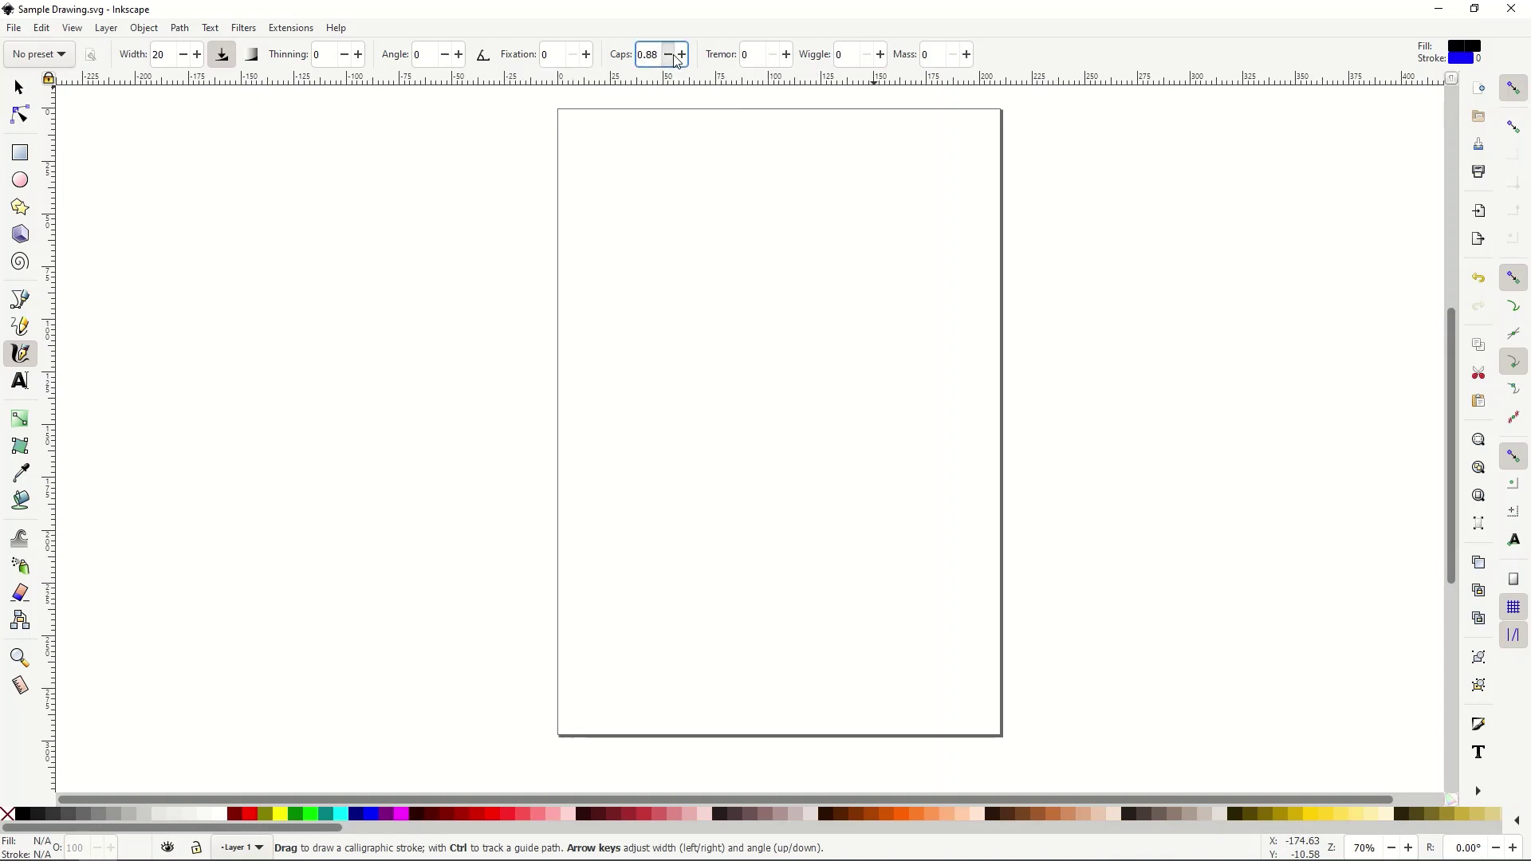
left_click(674, 60)
mouse_move(616, 176)
left_mouse_down()
mouse_move(664, 294)
mouse_move(779, 358)
mouse_move(779, 502)
mouse_move(862, 576)
mouse_move(839, 627)
left_mouse_up()
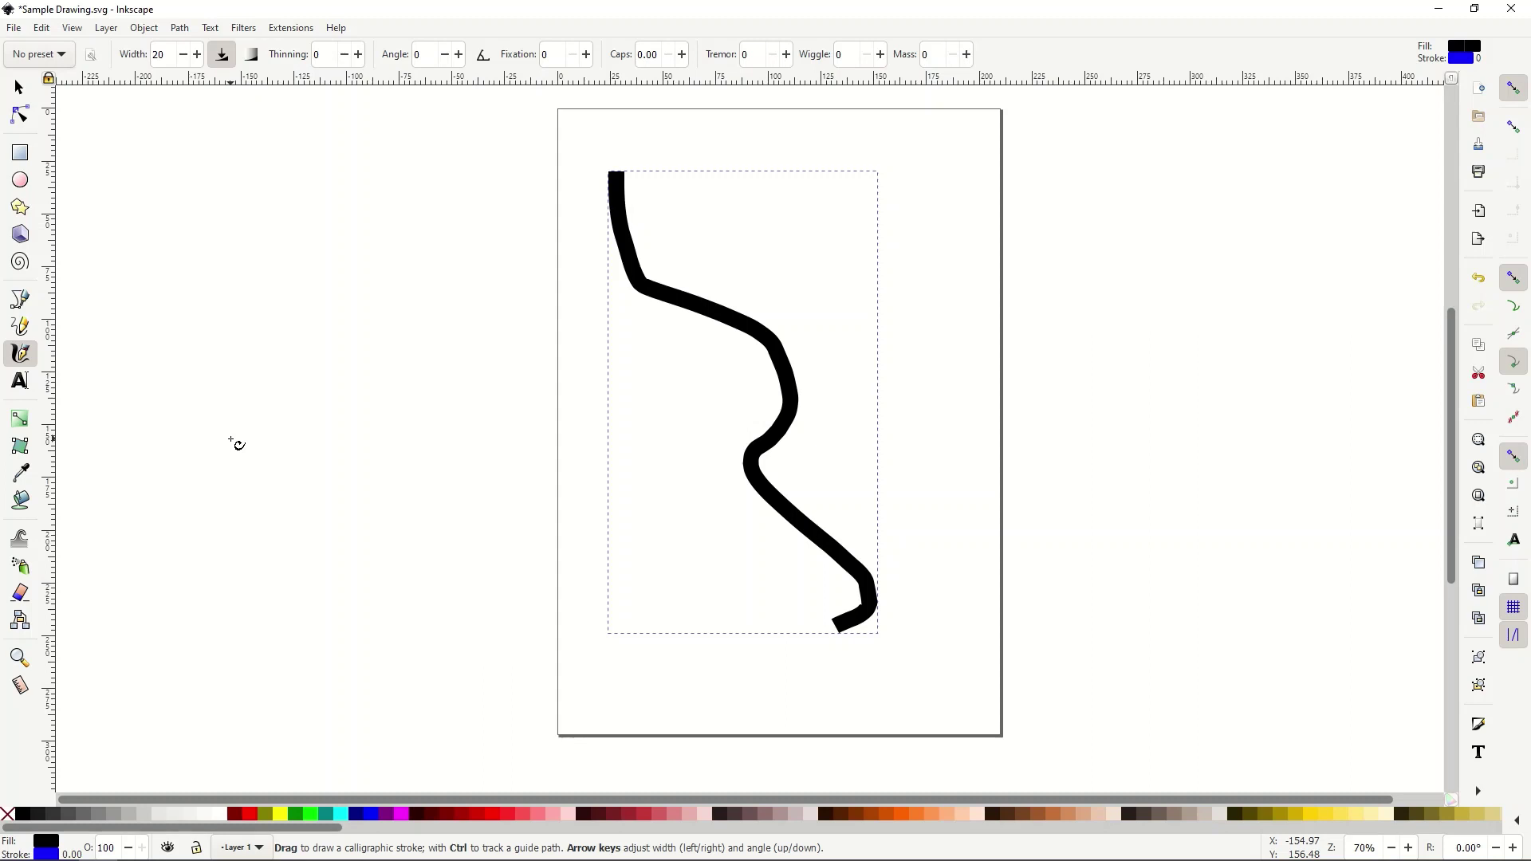
- Move the winding stroke about 80 mm to the left and narrow it to about 99 mm wide
left_click(18, 89)
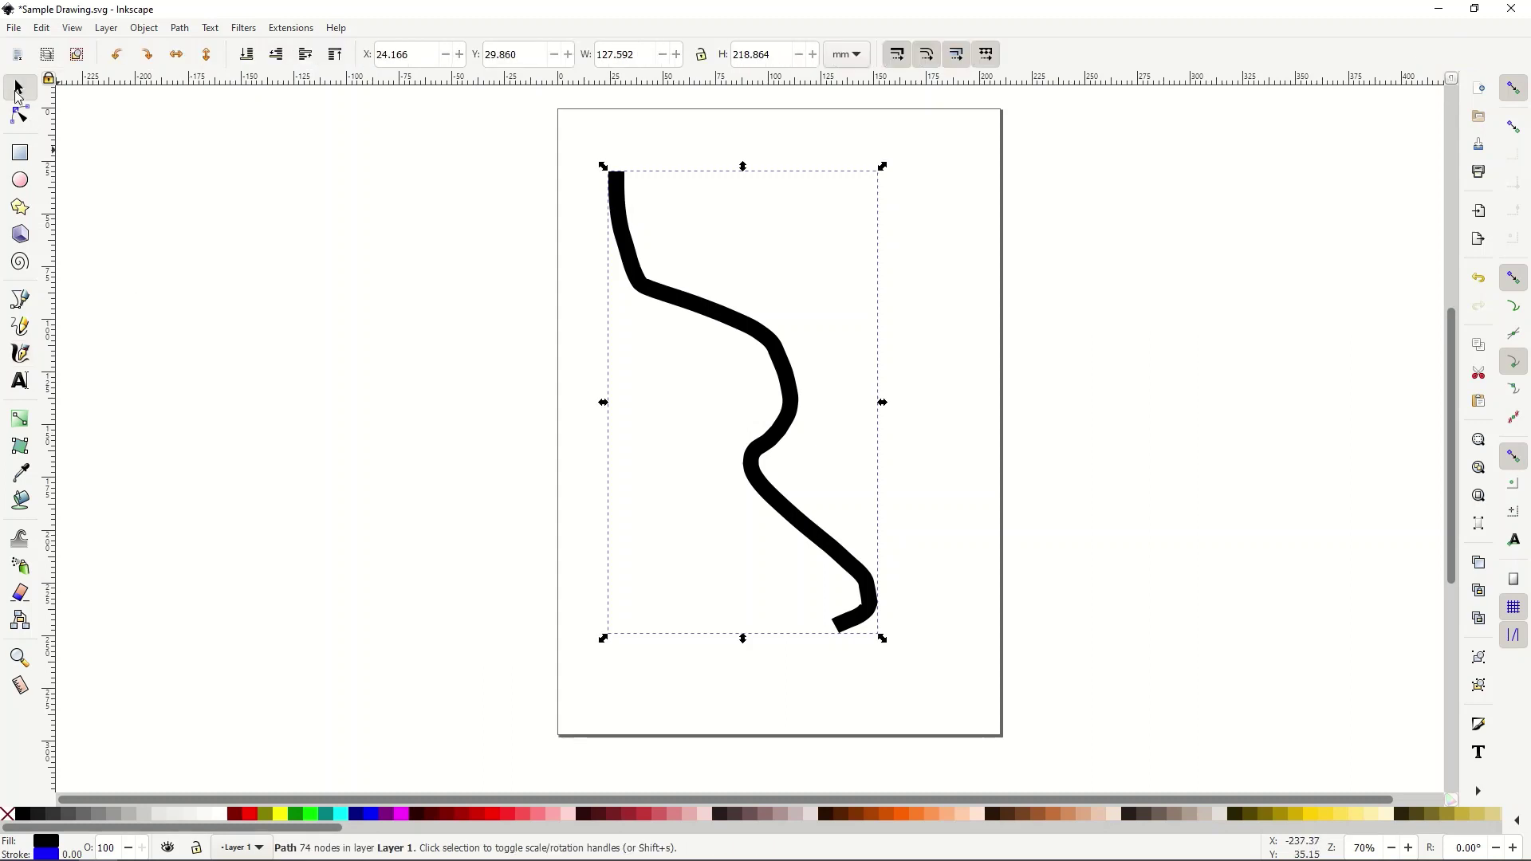
mouse_move(670, 365)
left_mouse_down()
mouse_move(717, 376)
mouse_move(829, 333)
mouse_move(594, 345)
left_mouse_up()
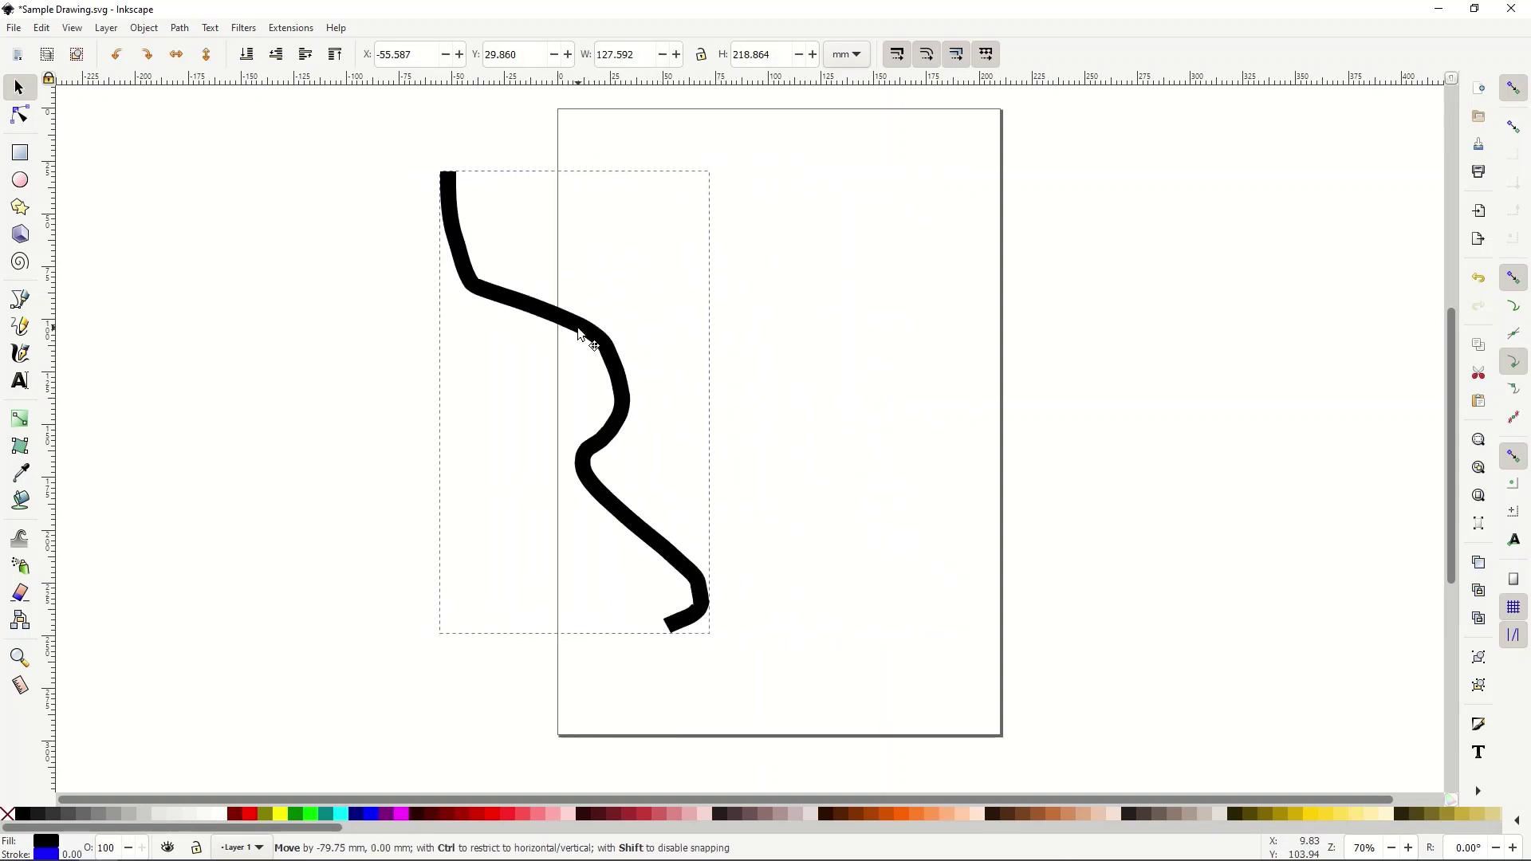
left_click_drag(435, 401, 500, 431)
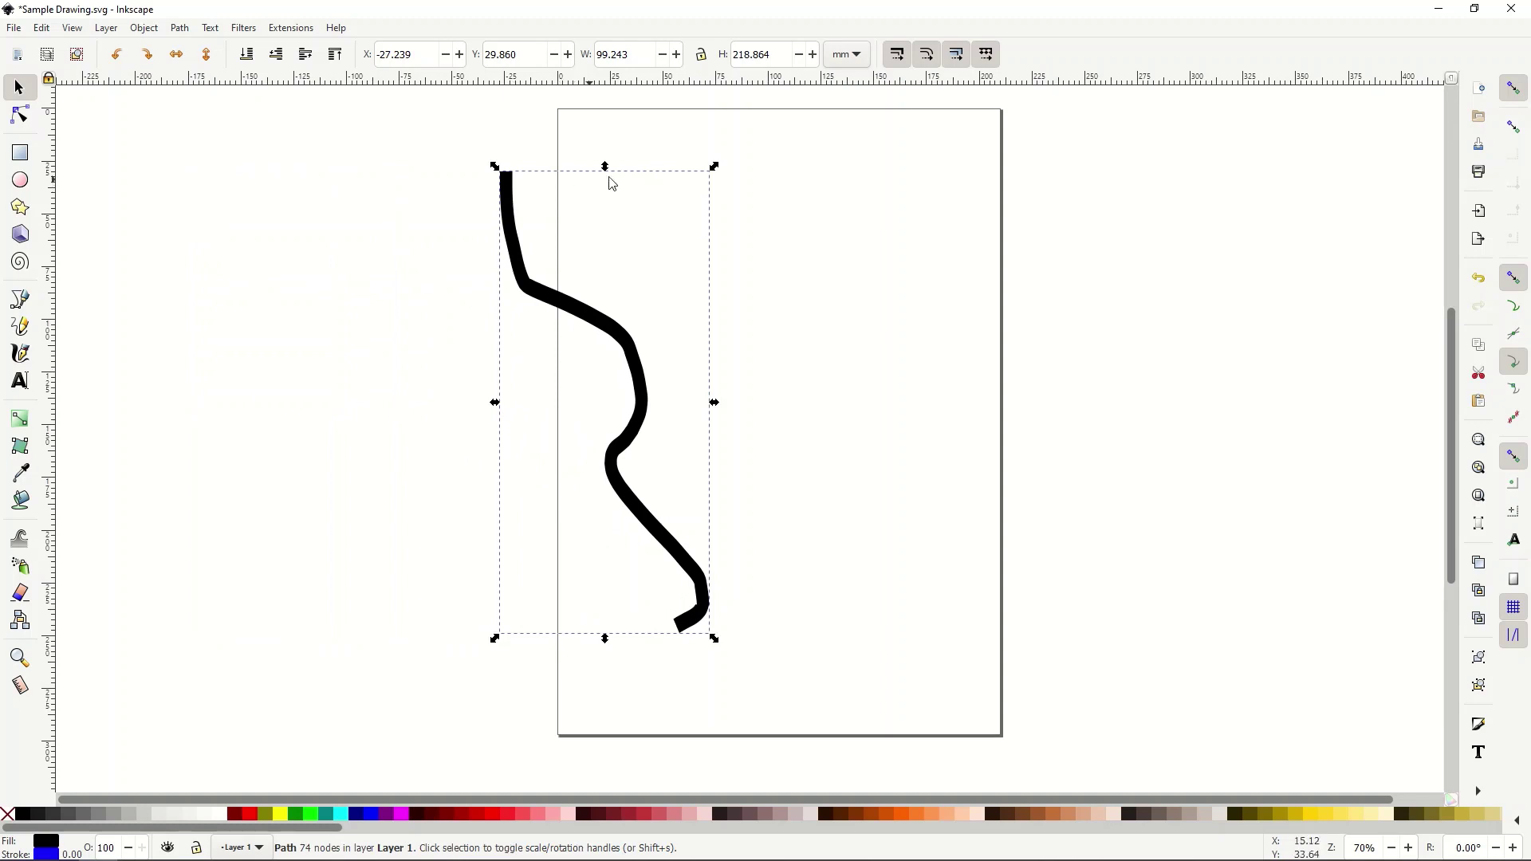
left_click_drag(709, 170, 1017, 352)
left_click(44, 29)
left_click(52, 48)
- Show the path nodes of the winding stroke and examine them up close along its bends
left_click(20, 115)
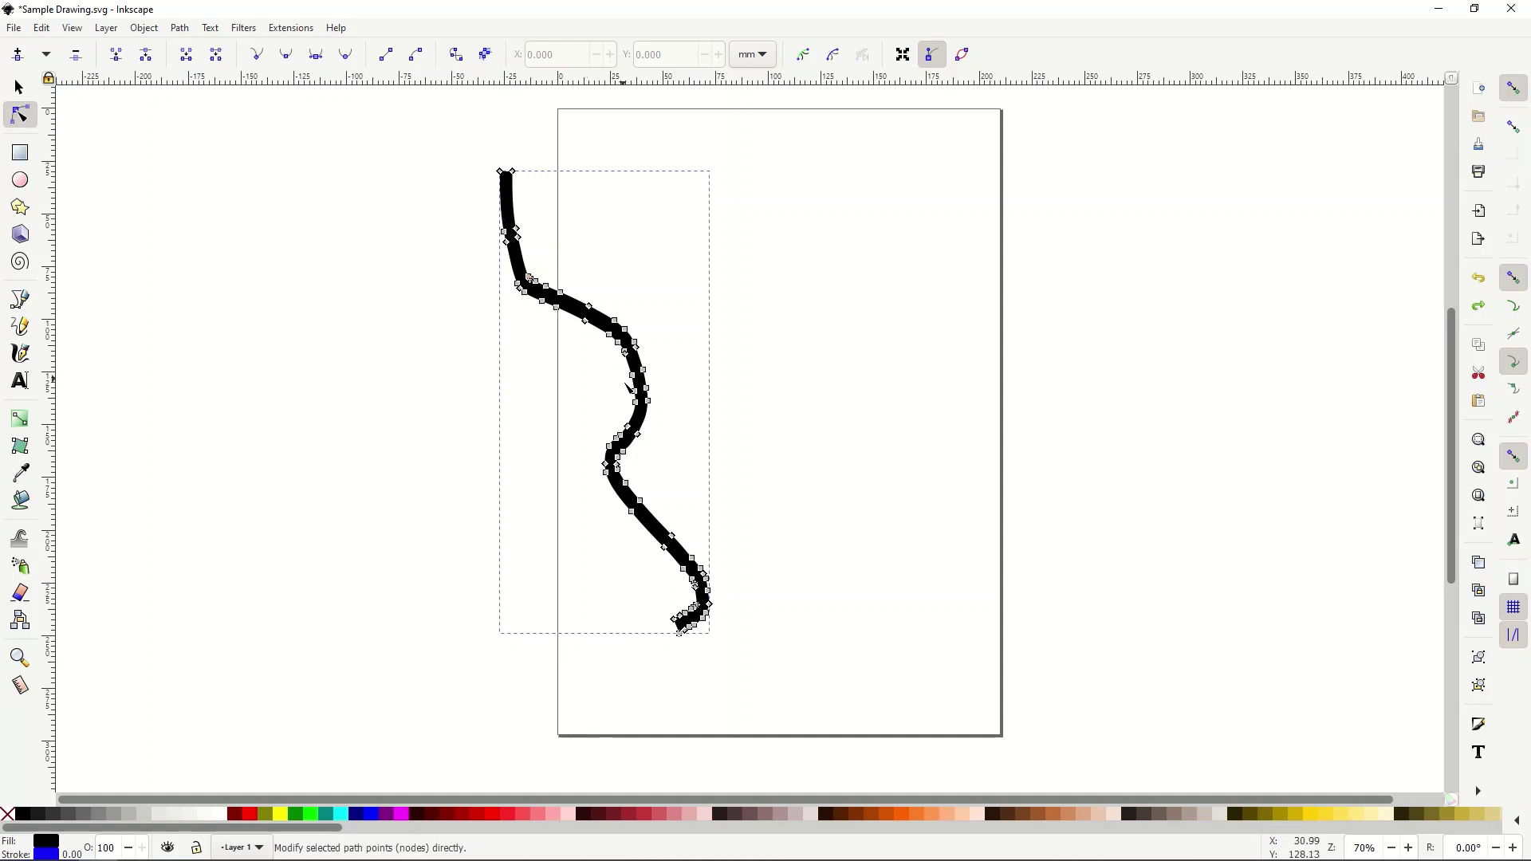
scroll(605, 355, "up", 6)
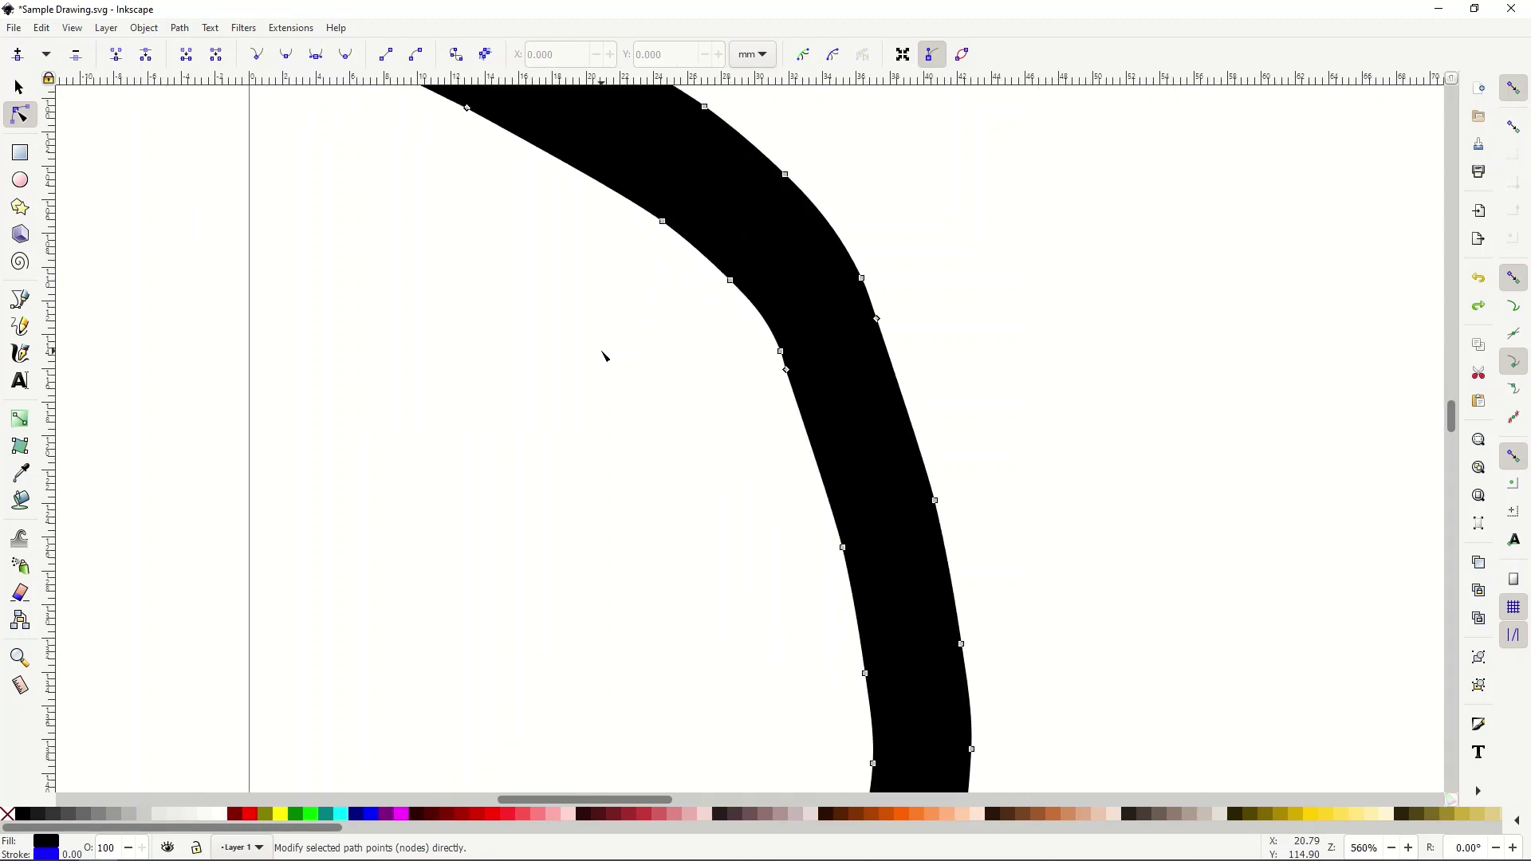
scroll(605, 355, "down", 1)
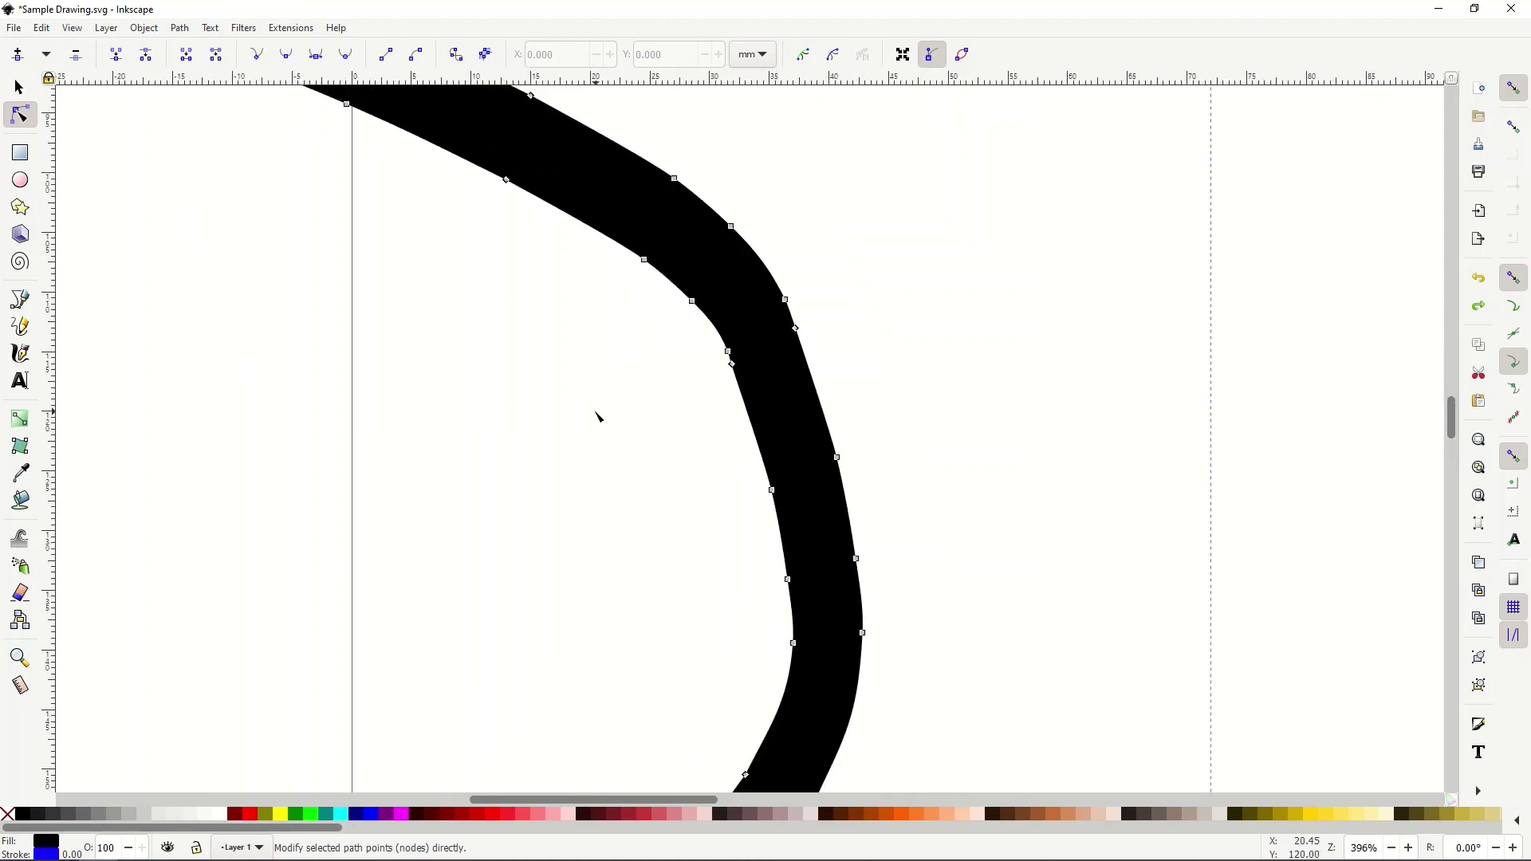
scroll(598, 416, "down", 2)
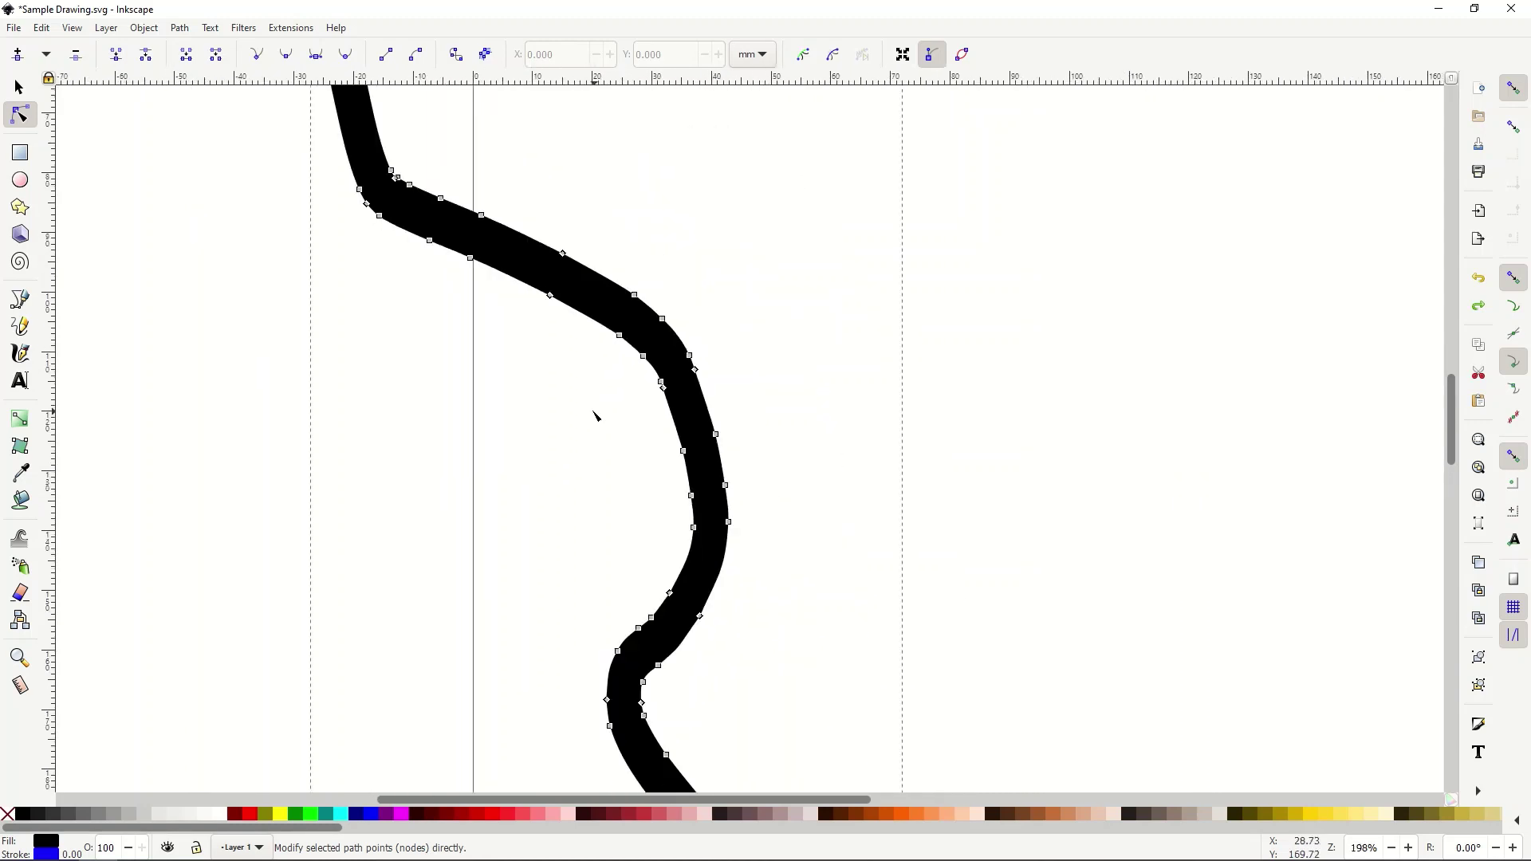
- Move the whole winding stroke down the page to about X -16 mm, Y 86 mm
left_click(21, 90)
left_click_drag(414, 354, 455, 532)
left_click_drag(476, 245, 544, 582)
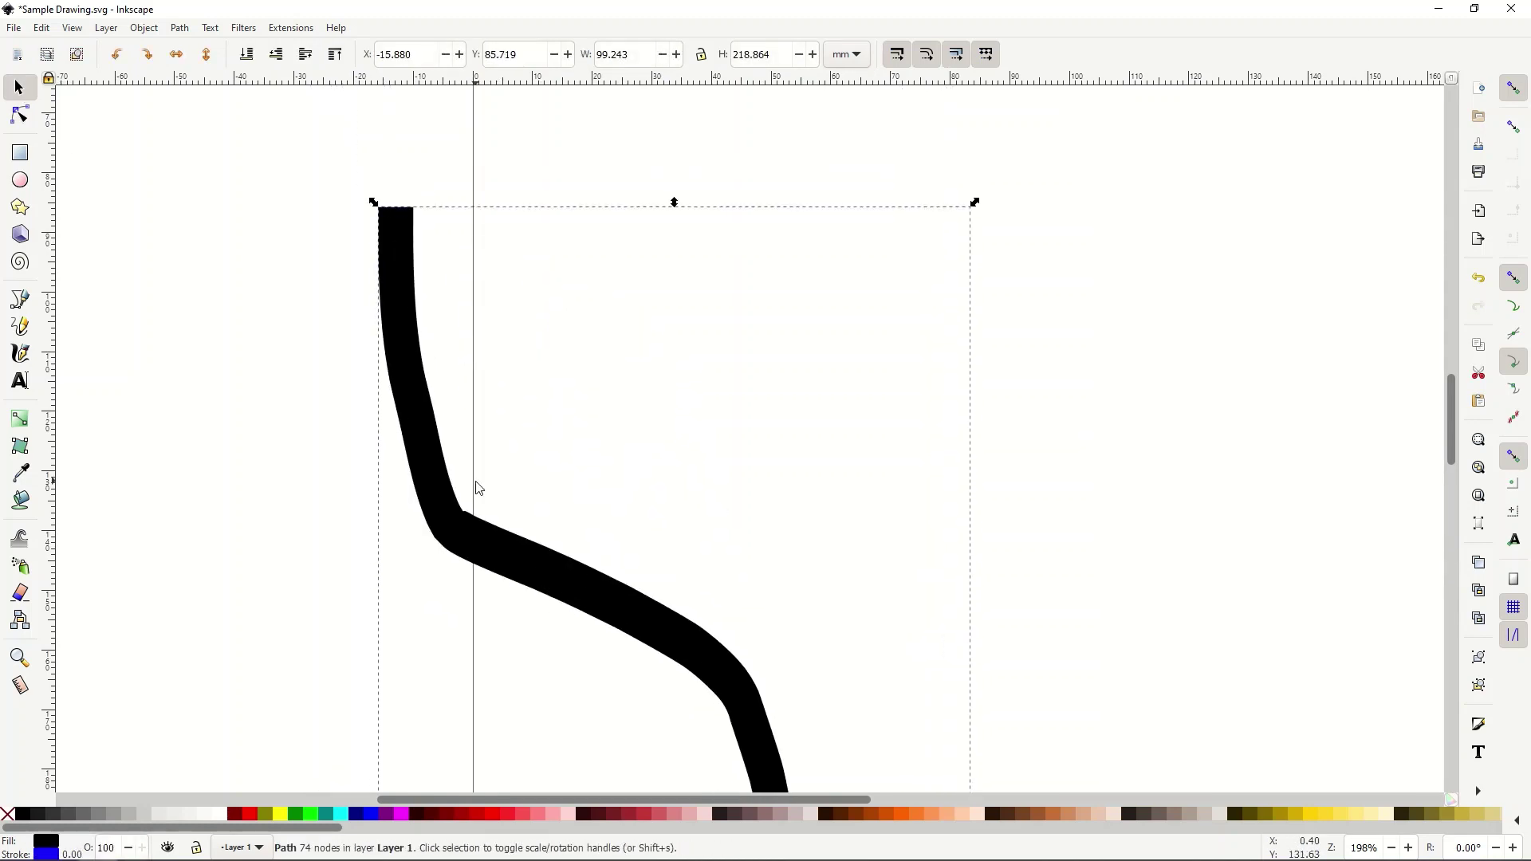
- Check the stroke's path nodes and move the whole stroke back up to about X -19 mm, Y 43 mm
left_click(21, 118)
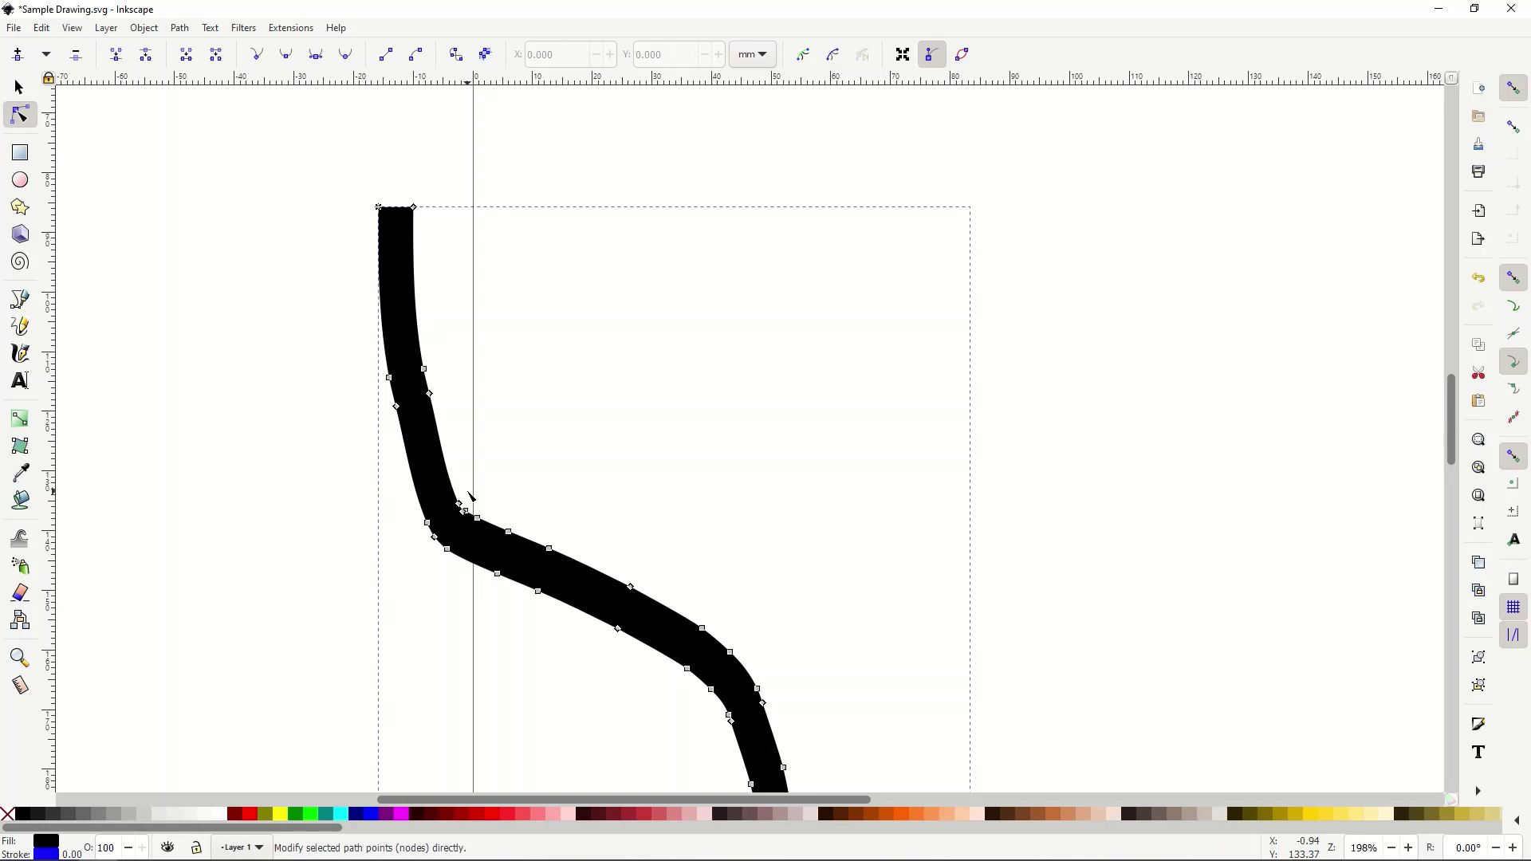
scroll(470, 496, "down", 1)
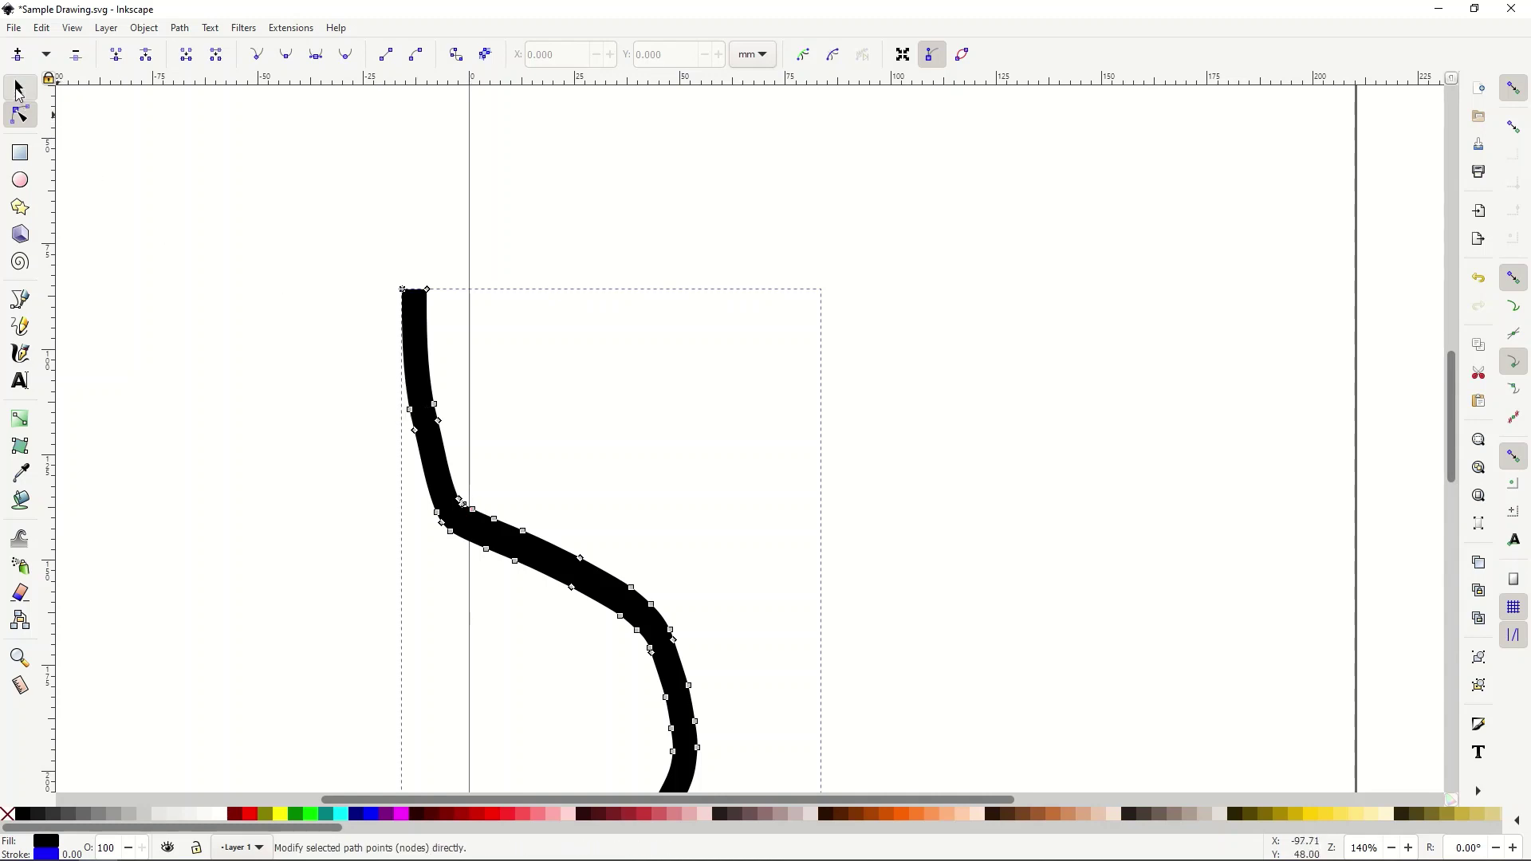
left_click(19, 87)
left_click_drag(469, 519, 447, 363)
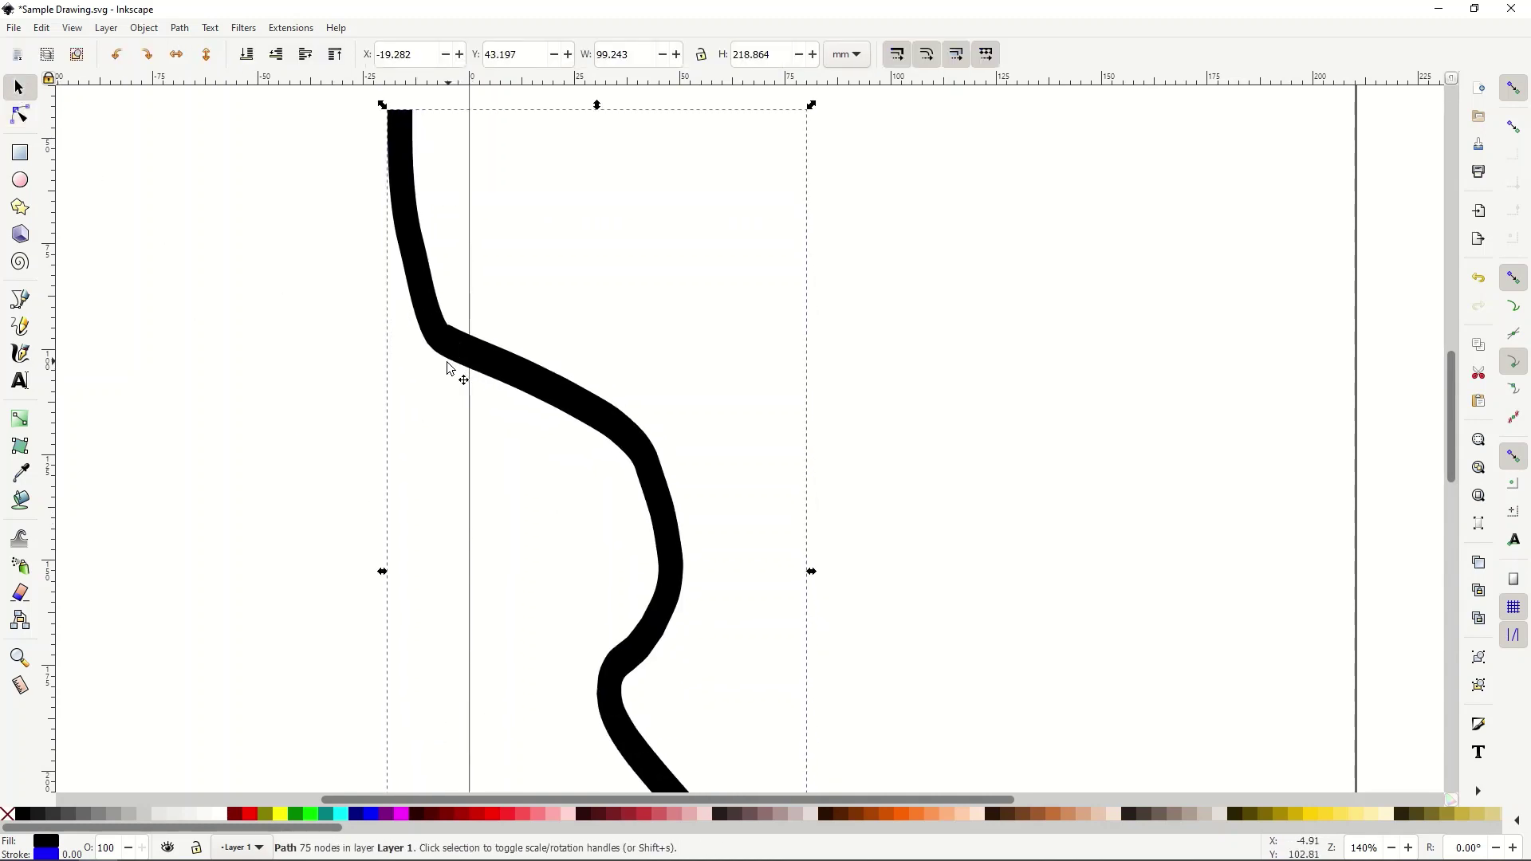
- Pull four nodes around the stroke's upper bends outward into spikes, and bulge the uppermost spike's curve with its node handle
left_click(23, 118)
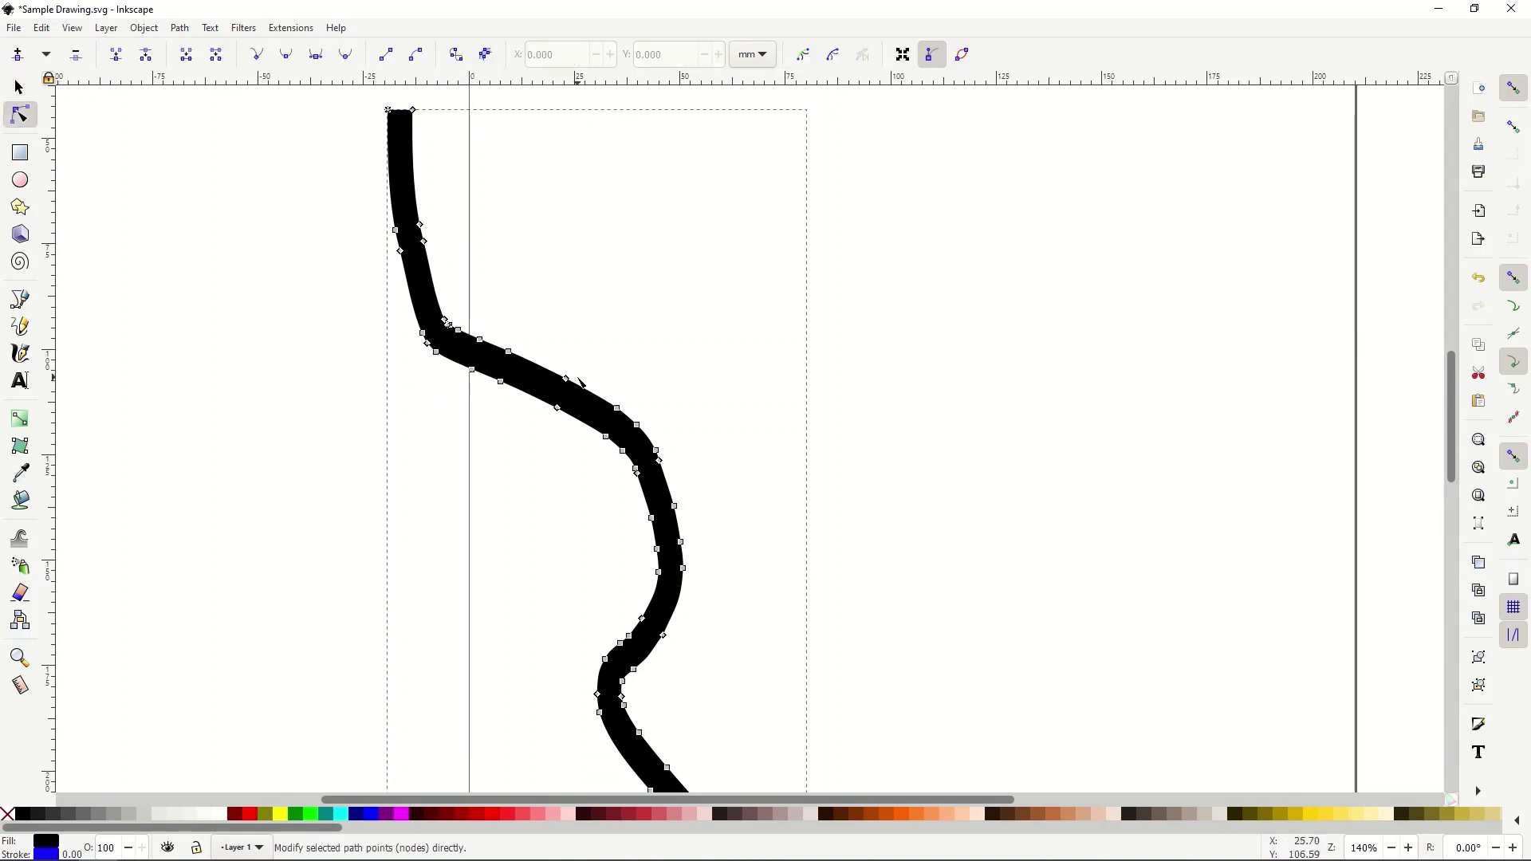
left_click_drag(566, 378, 626, 301)
left_click_drag(556, 408, 466, 465)
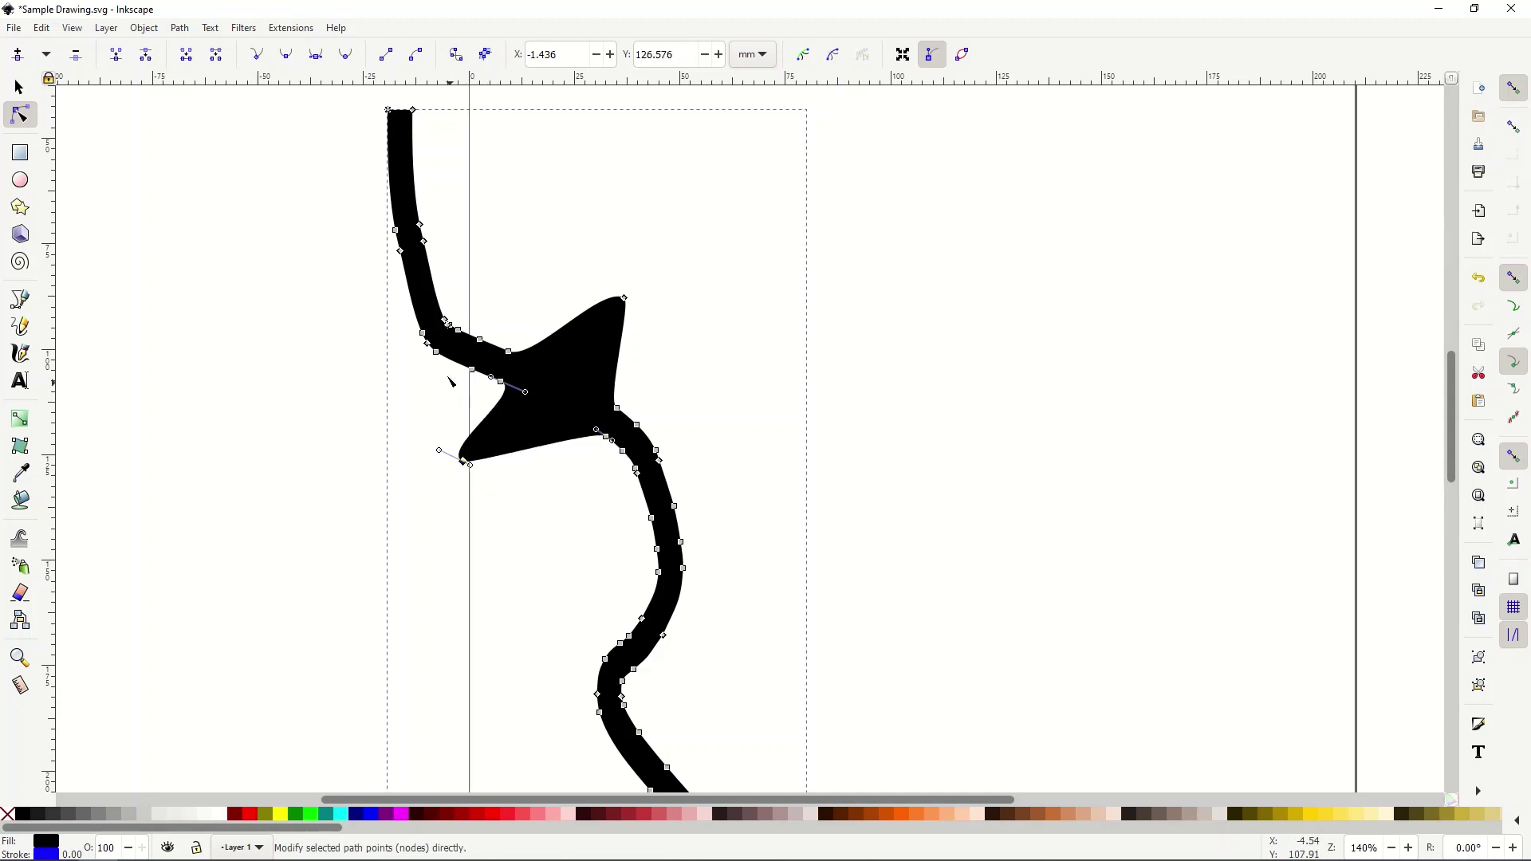
left_click_drag(438, 356, 353, 405)
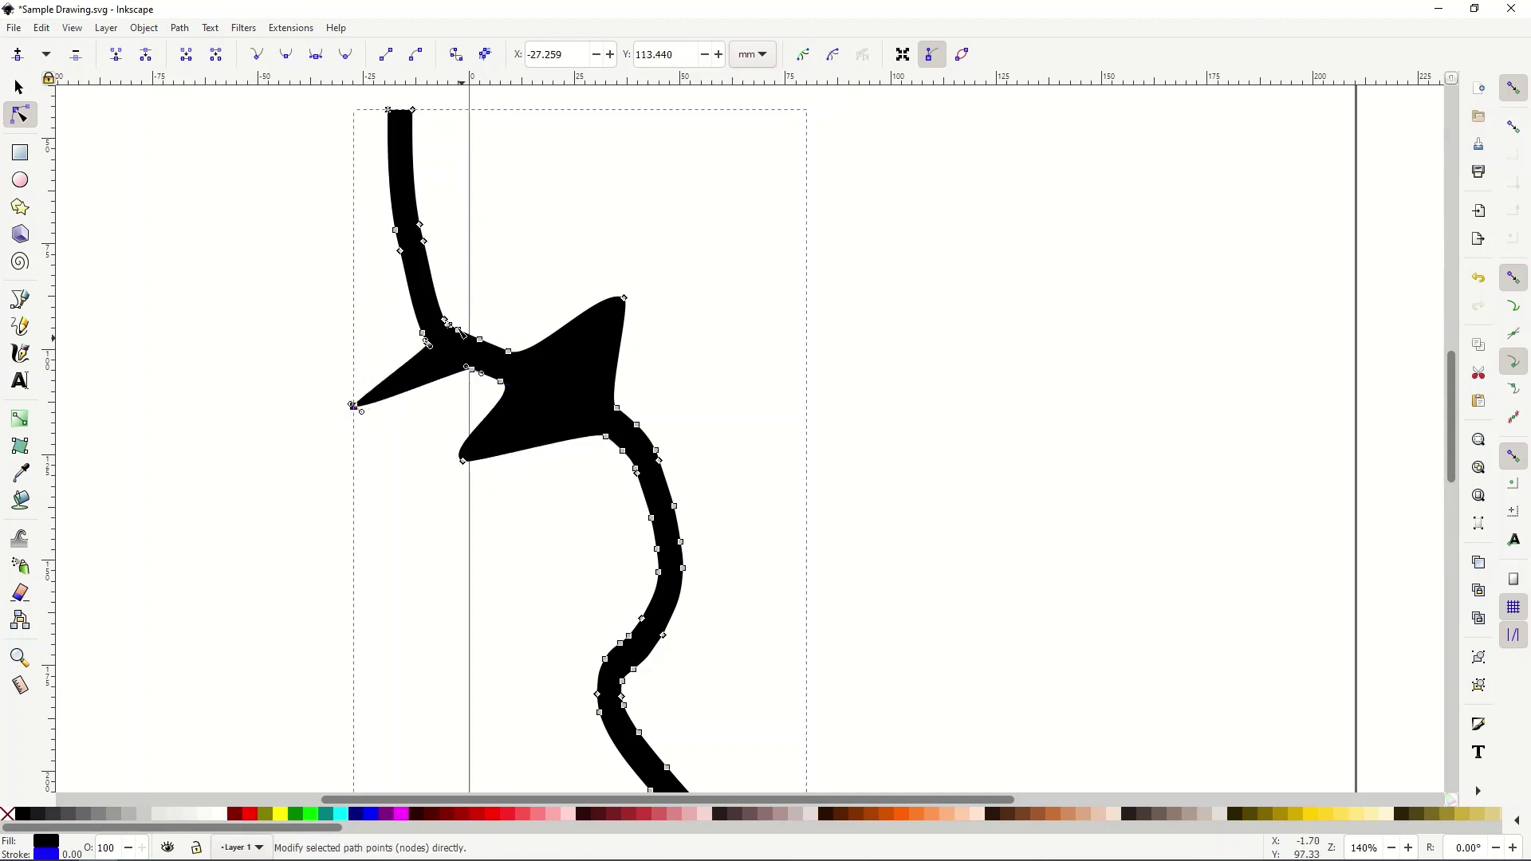
left_click_drag(461, 334, 488, 257)
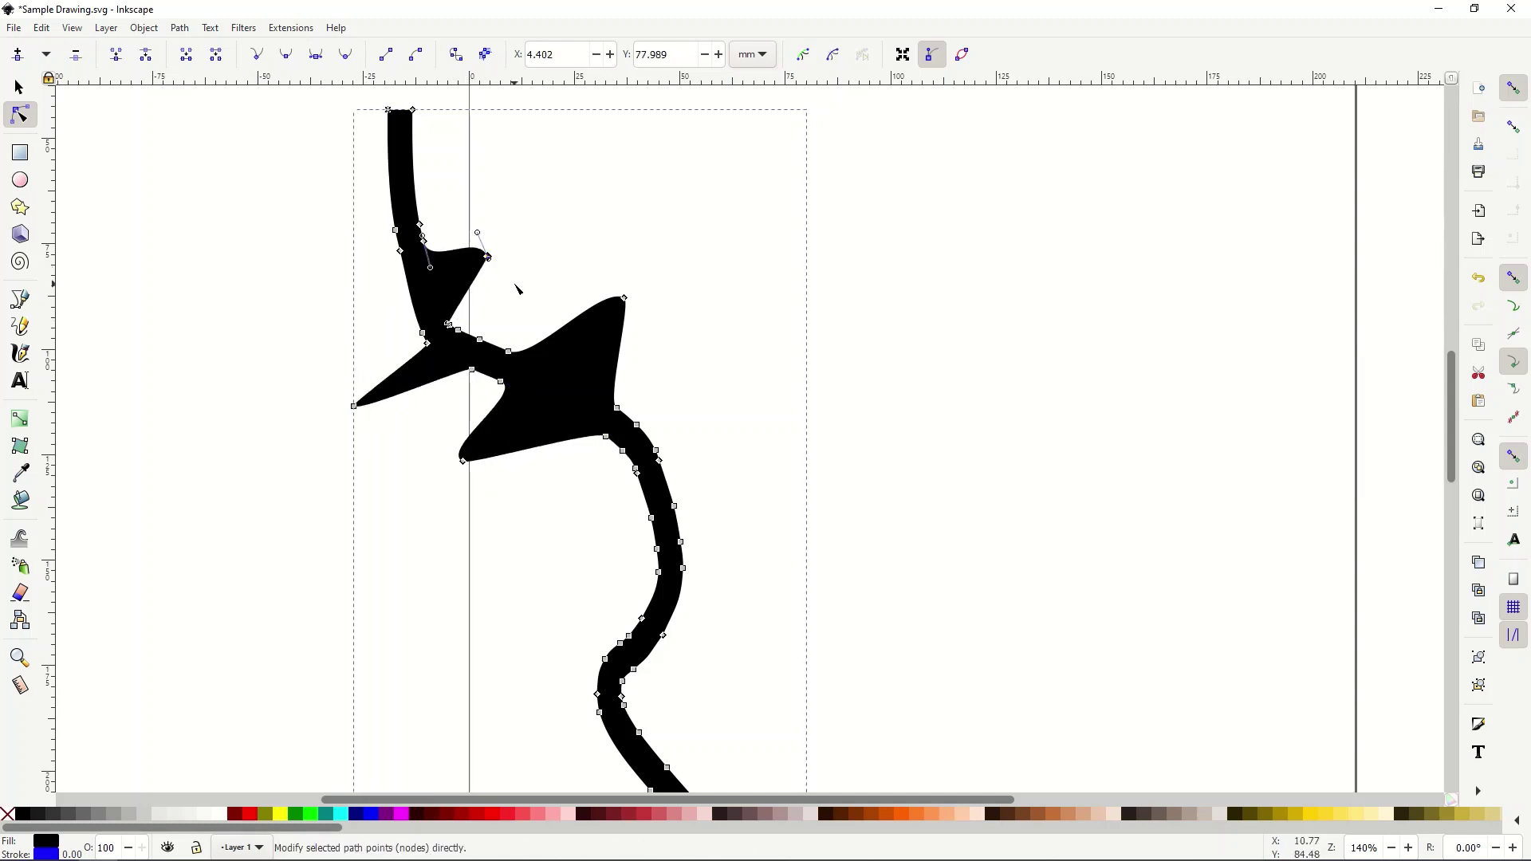
left_click(502, 233)
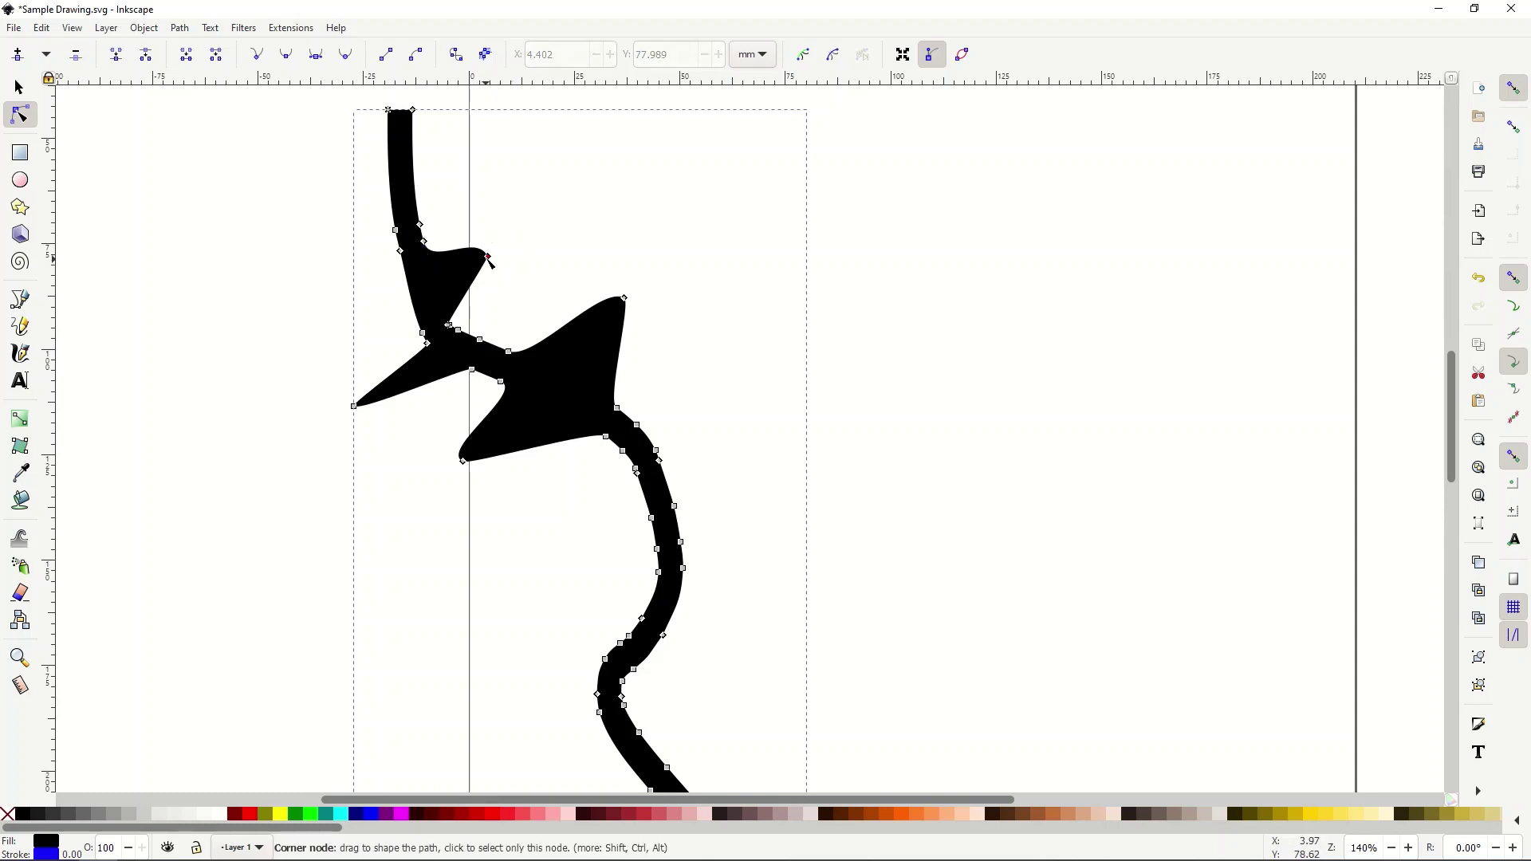
left_click_drag(484, 243, 453, 209)
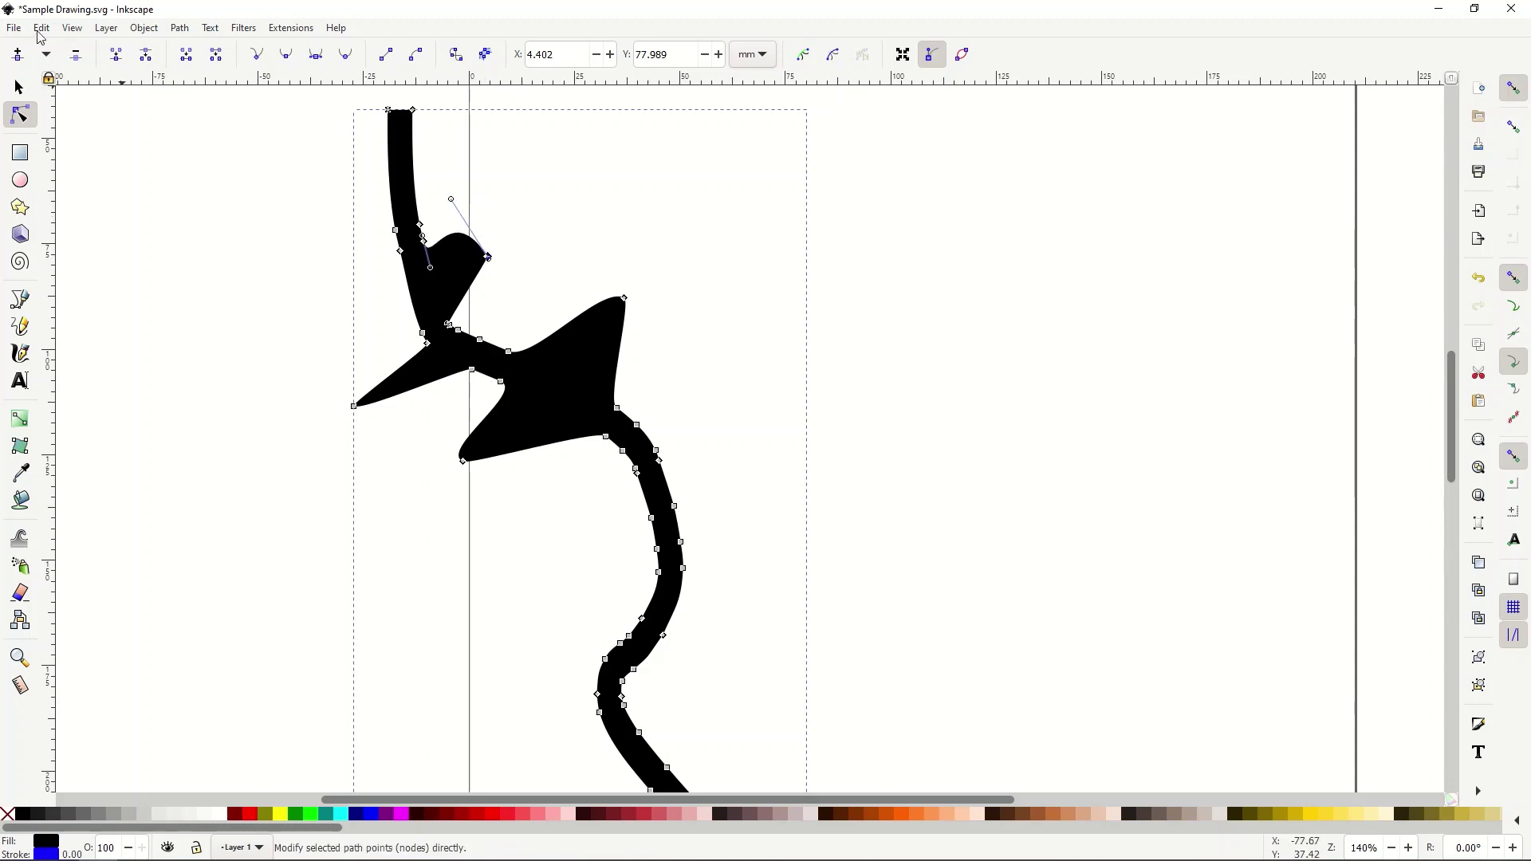
- Close the Sample Drawing.svg document
key("ctrl+w")
left_click(684, 500)
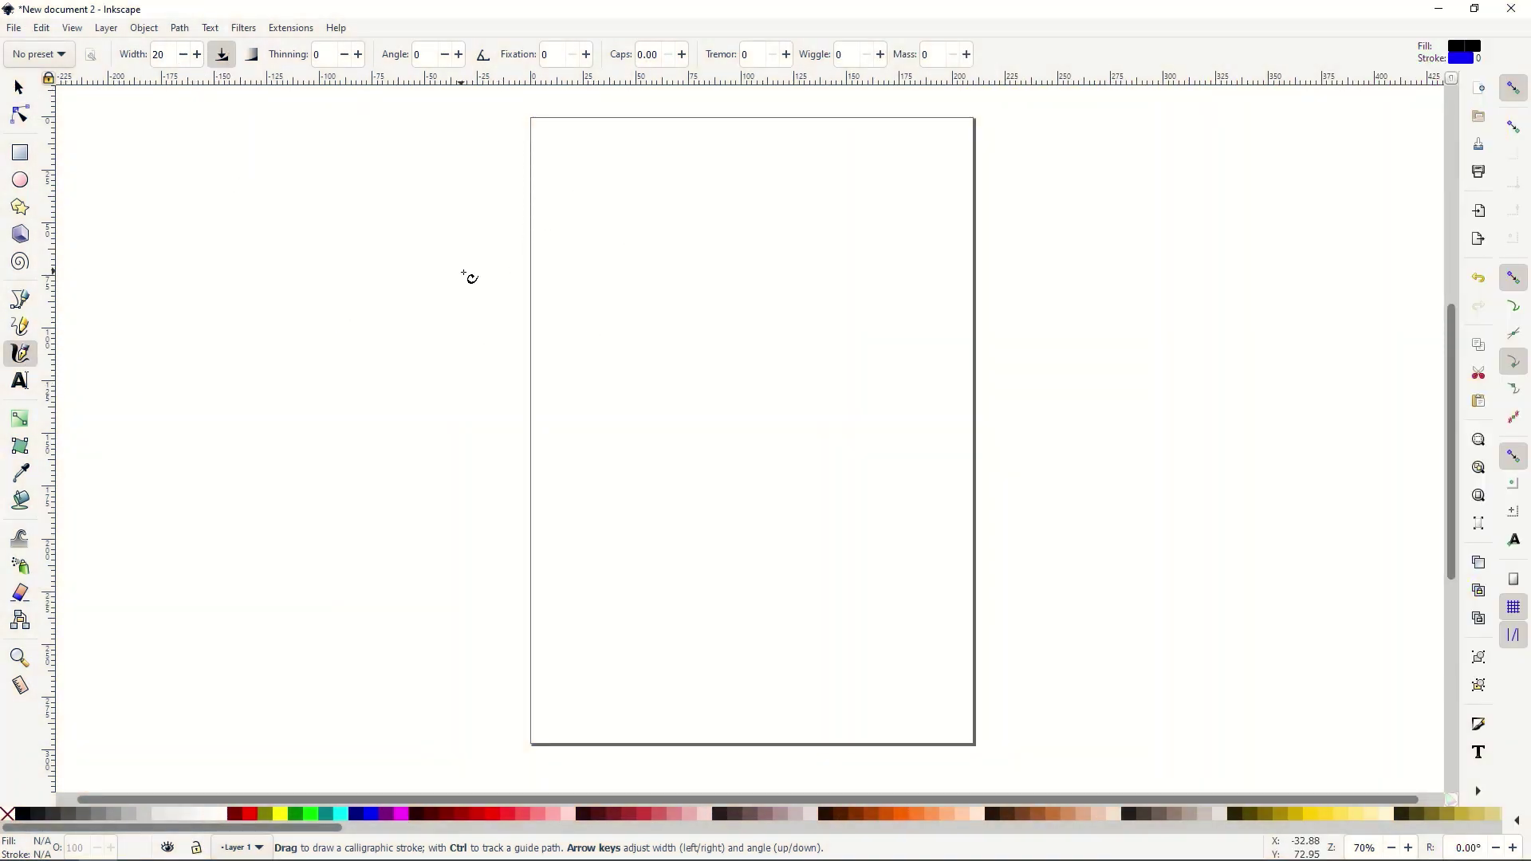
- Draw a winding calligraphic stroke about 137 mm wide and 231 mm tall, and move it to about X 33 mm, Y 28 mm
mouse_move(576, 171)
left_mouse_down()
mouse_move(575, 235)
mouse_move(735, 266)
mouse_move(762, 328)
mouse_move(608, 466)
mouse_move(818, 528)
mouse_move(779, 630)
mouse_move(626, 638)
left_mouse_up()
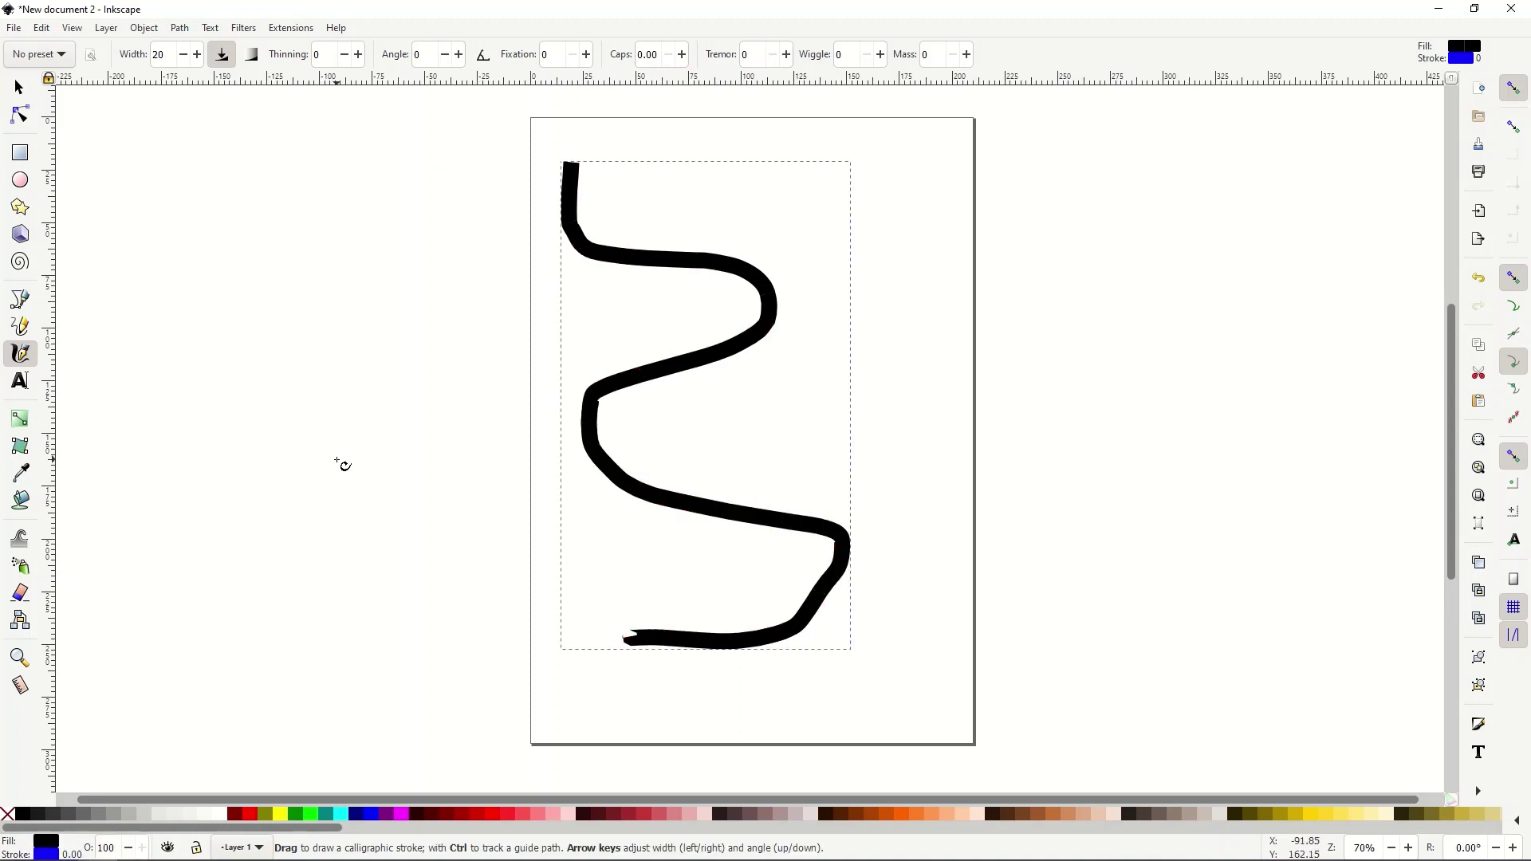
left_click(19, 87)
mouse_move(597, 389)
left_mouse_down()
mouse_move(691, 396)
mouse_move(605, 432)
left_mouse_up()
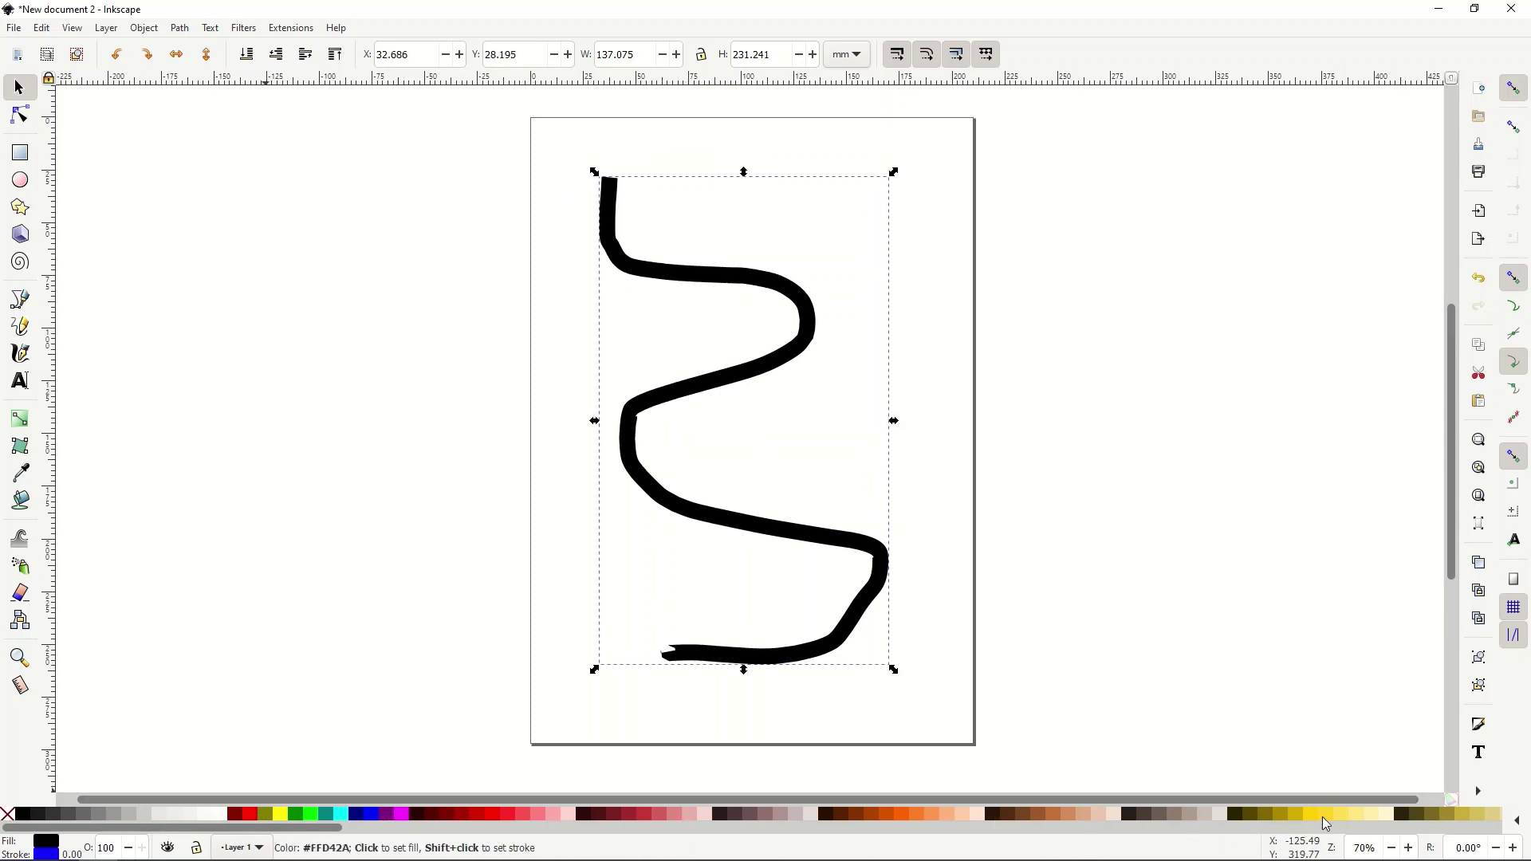
- Try fuchsia, navy, brown and blue fills on the winding stroke, and fill it black again
left_click(403, 814)
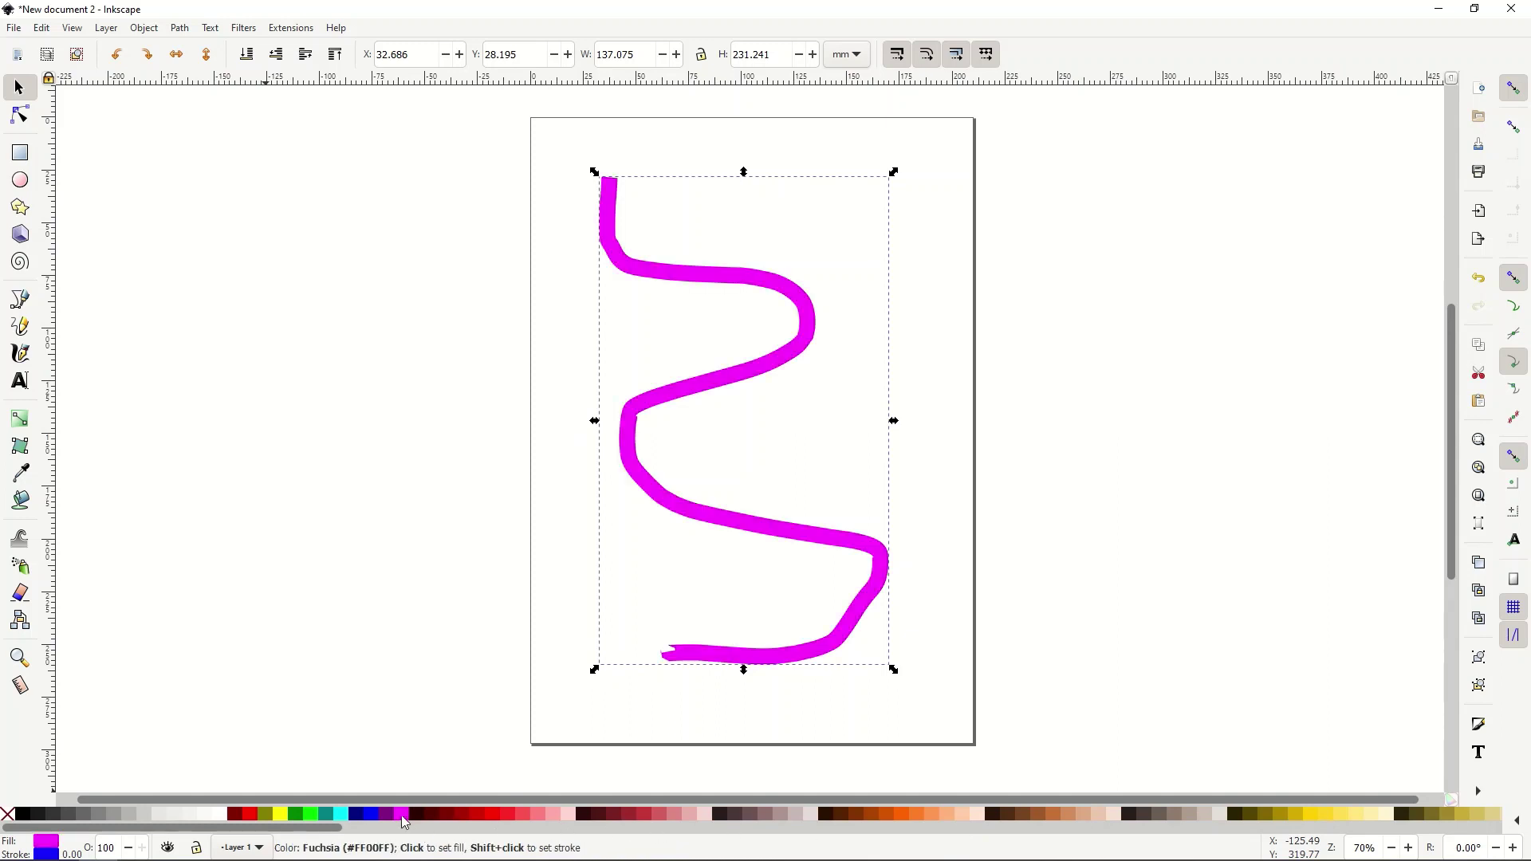
left_click(361, 817)
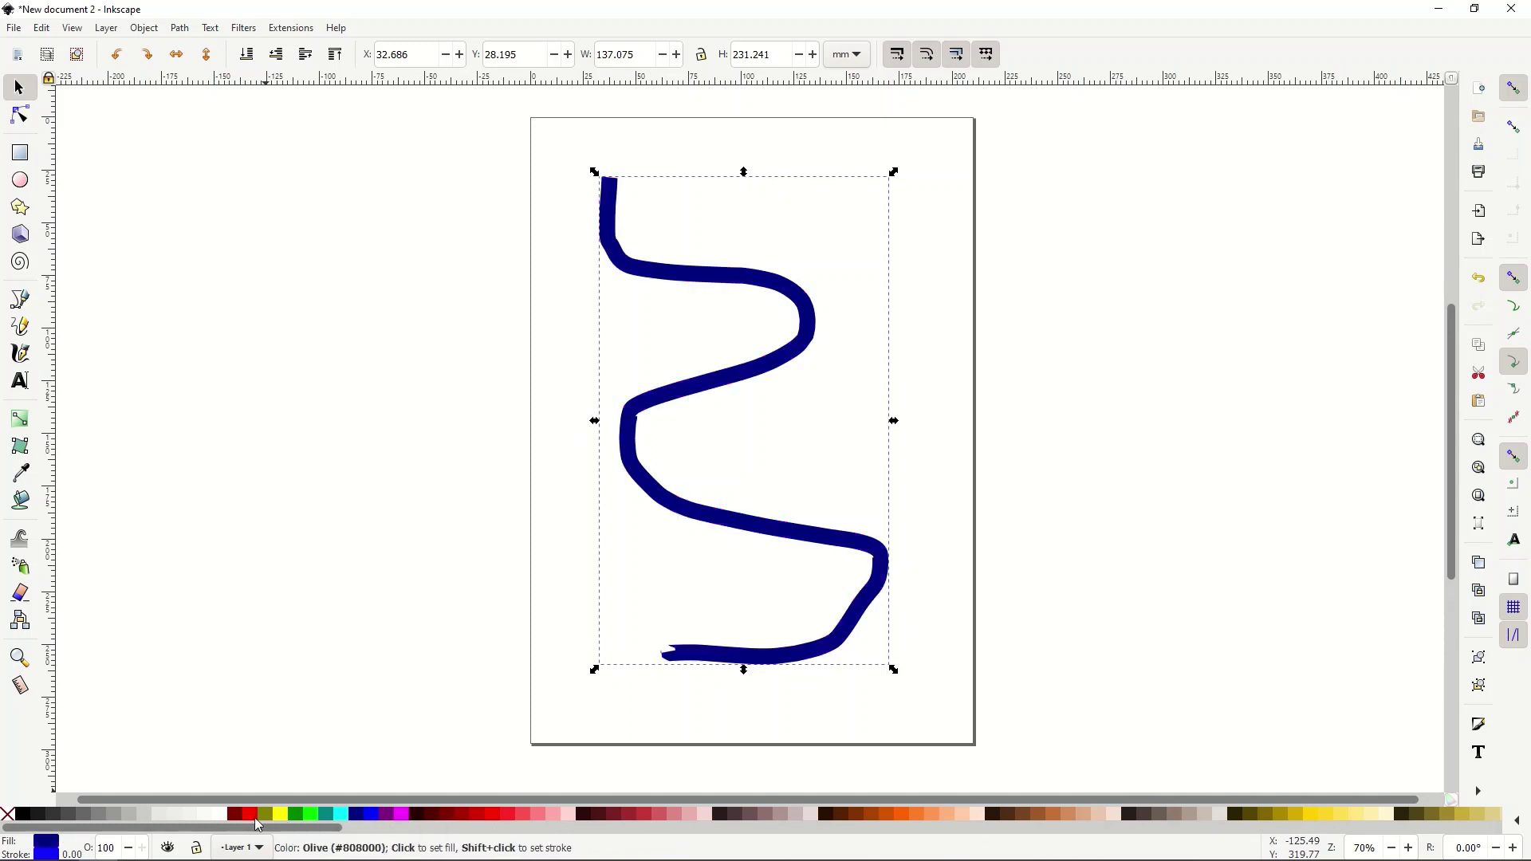
left_click(249, 815)
left_click(1005, 814)
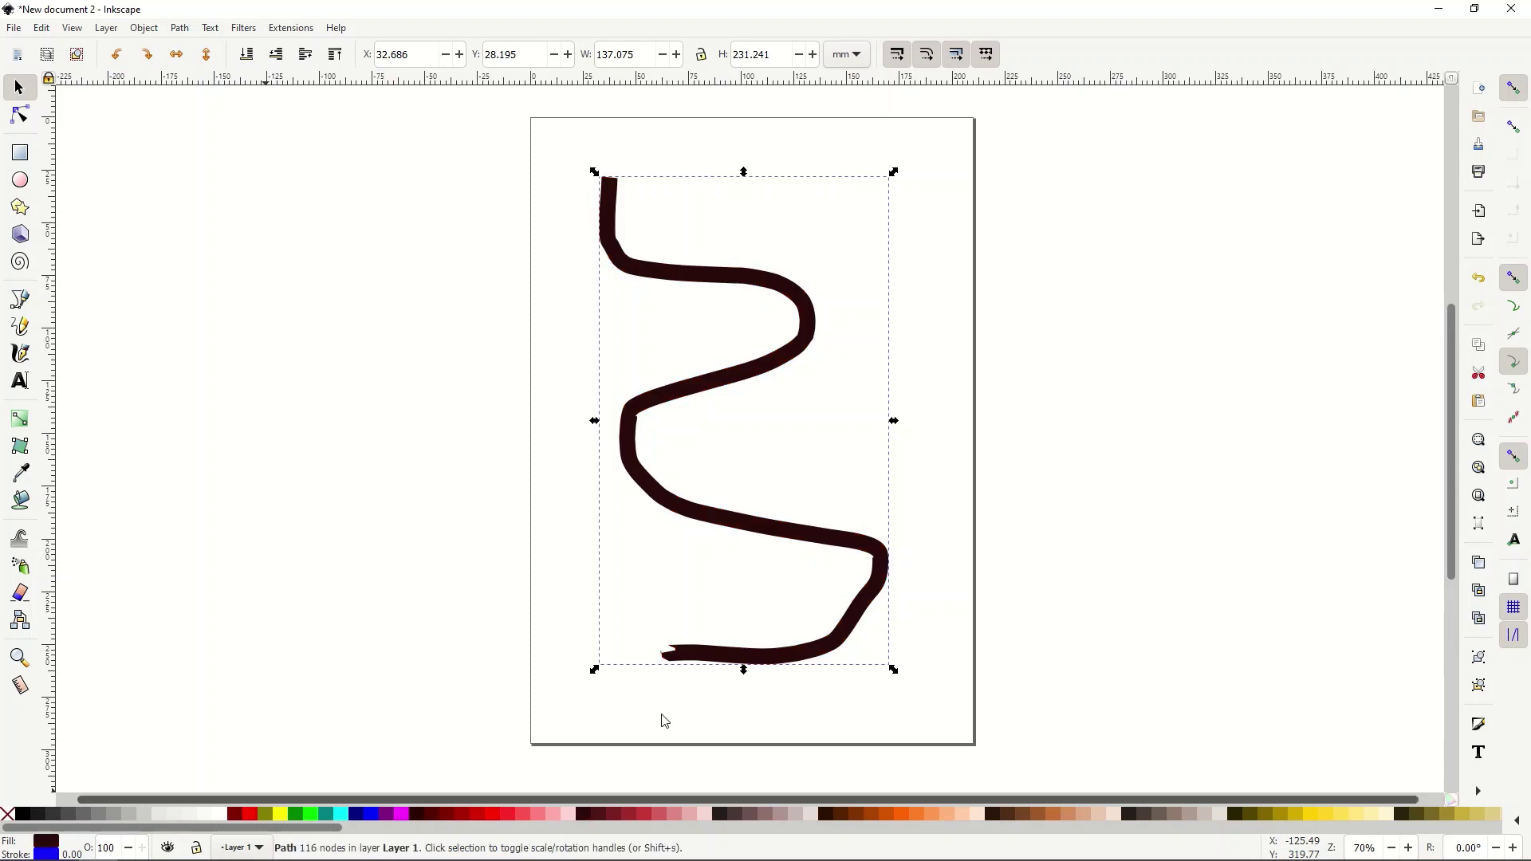
left_click(1004, 819)
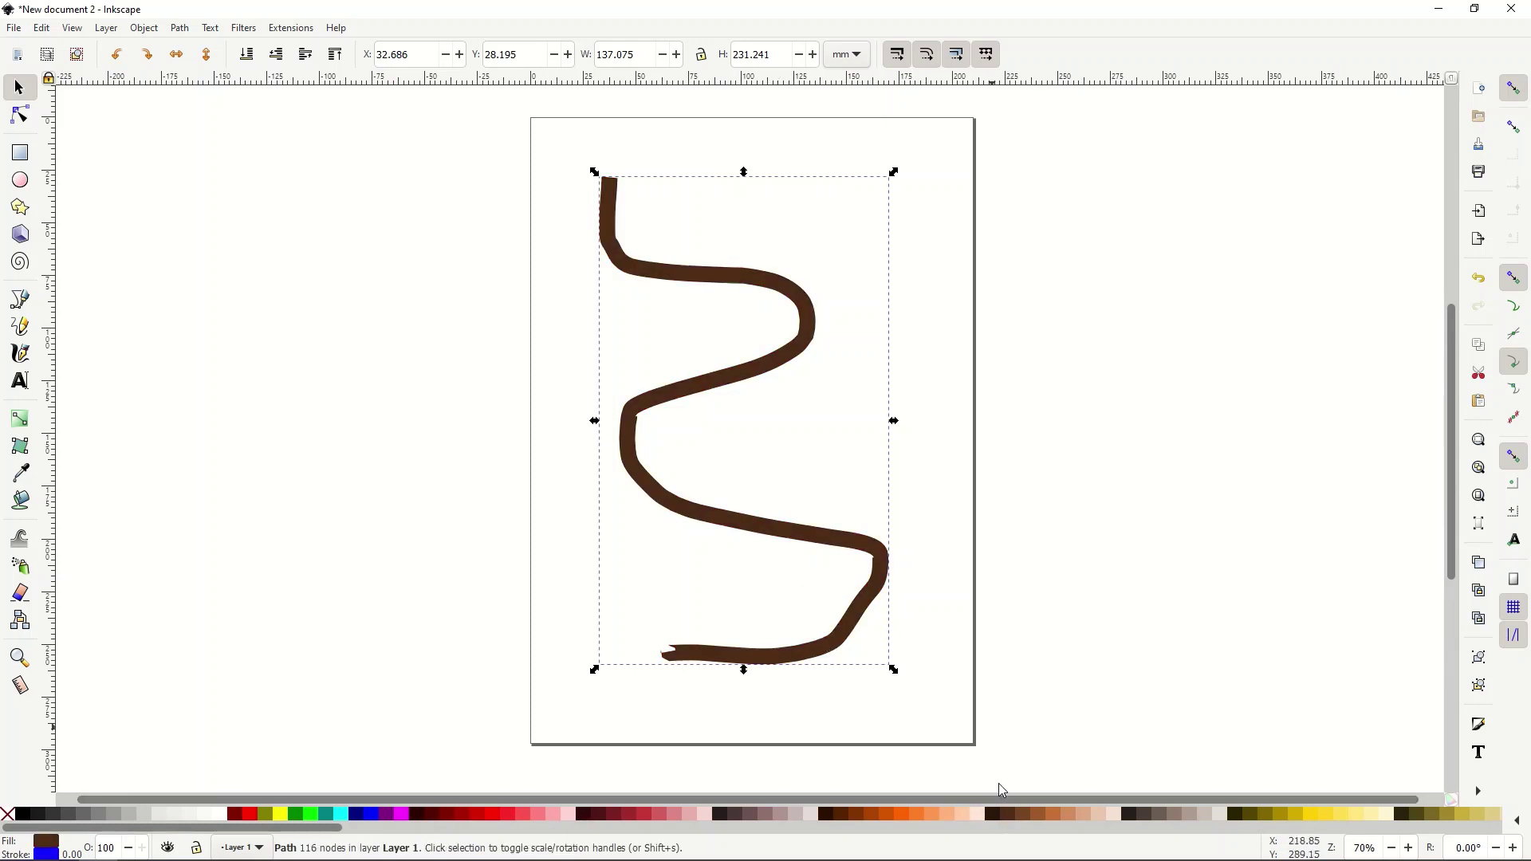
left_click_drag(266, 833, 999, 829)
left_click(850, 815)
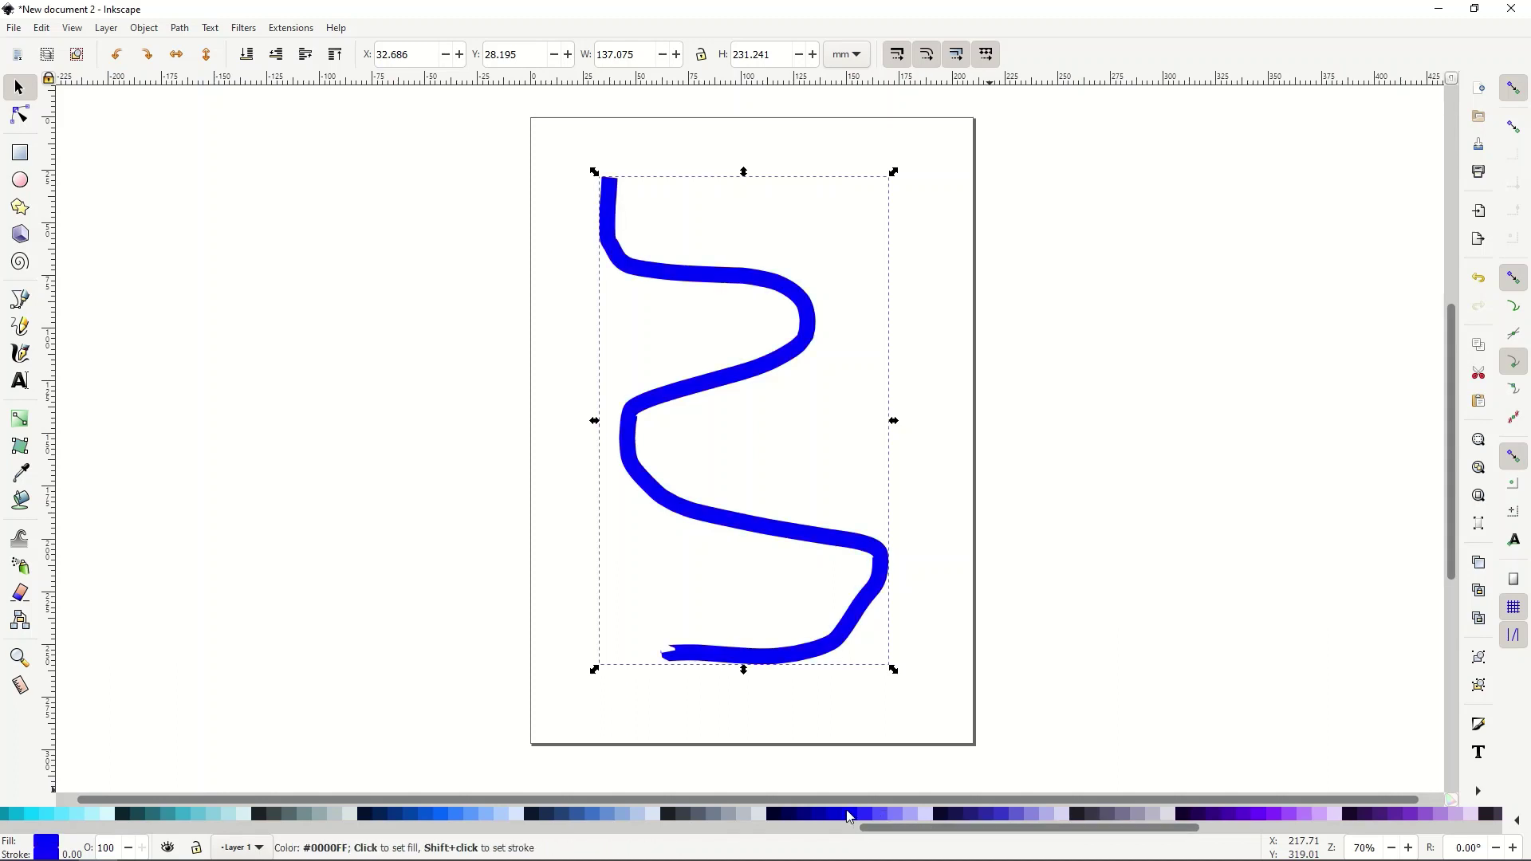
left_click(459, 814)
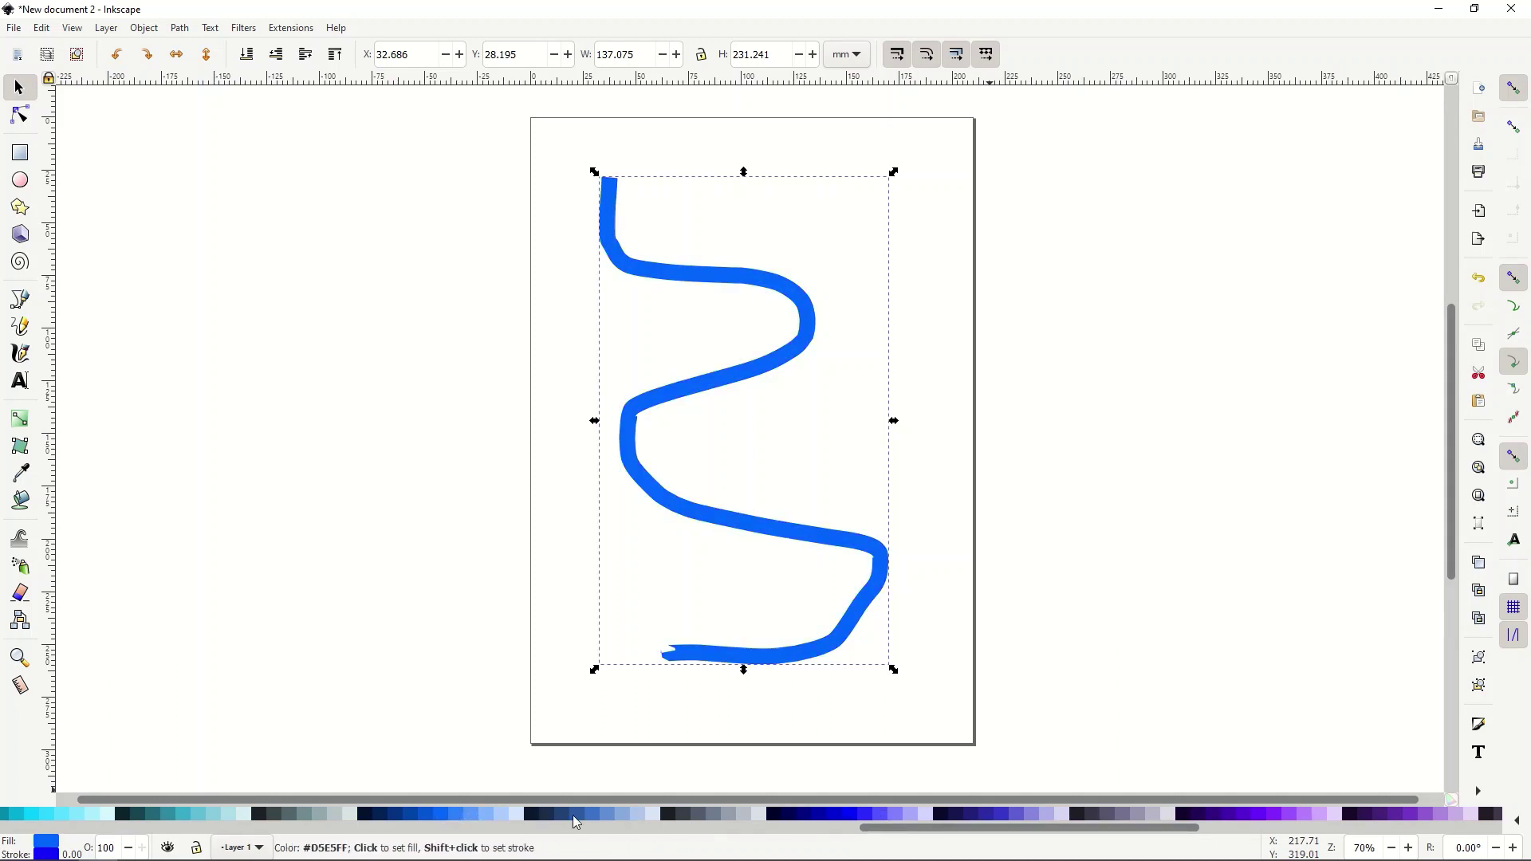
left_click_drag(875, 833, 16, 832)
left_click(24, 815)
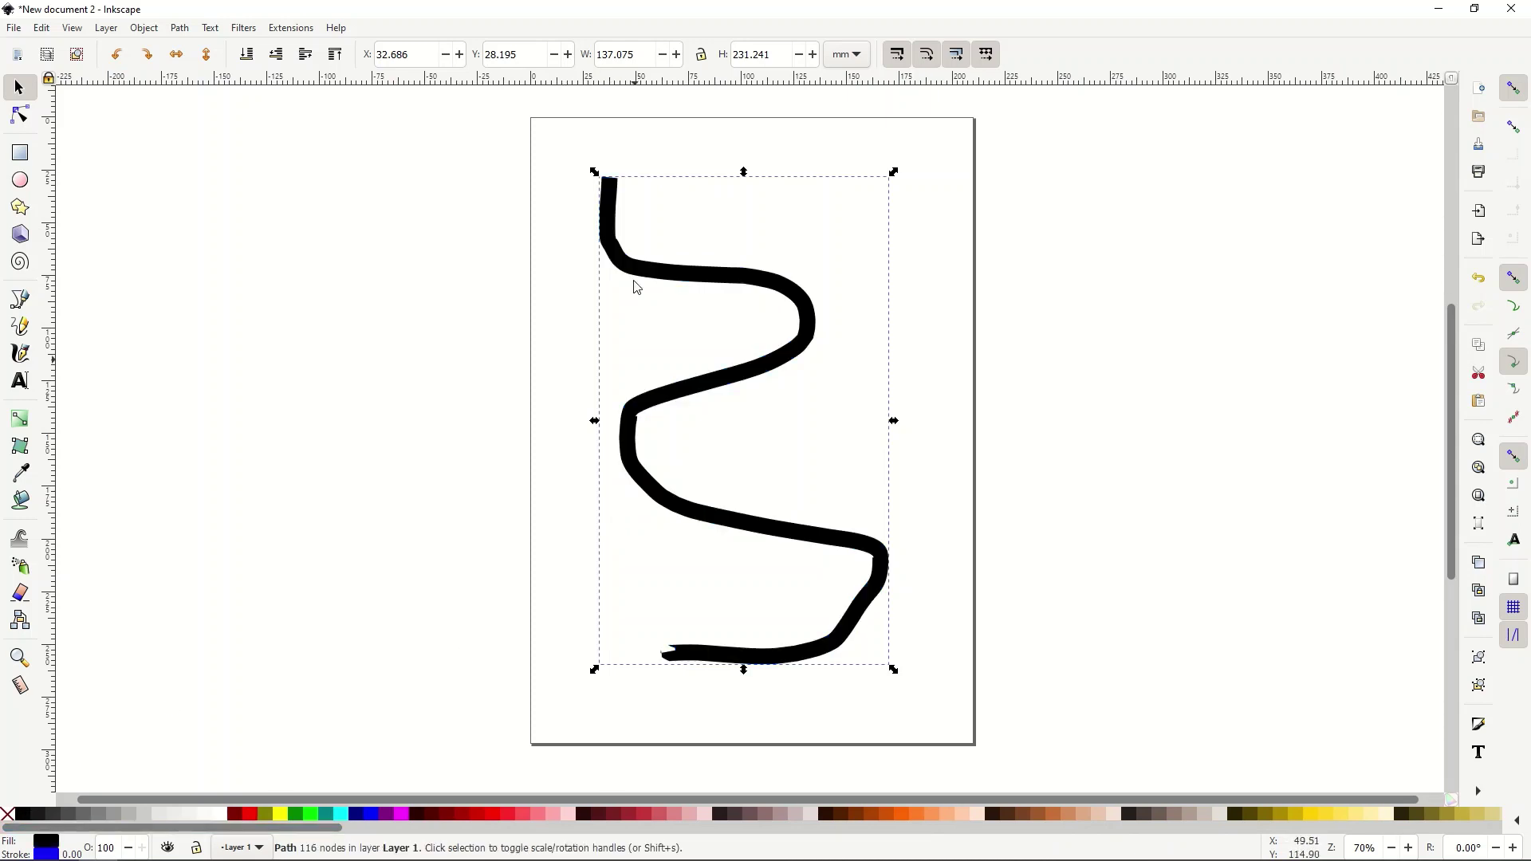
- Check the stroke's path nodes and the file name and type offered for saving the document under a new name
left_click(20, 116)
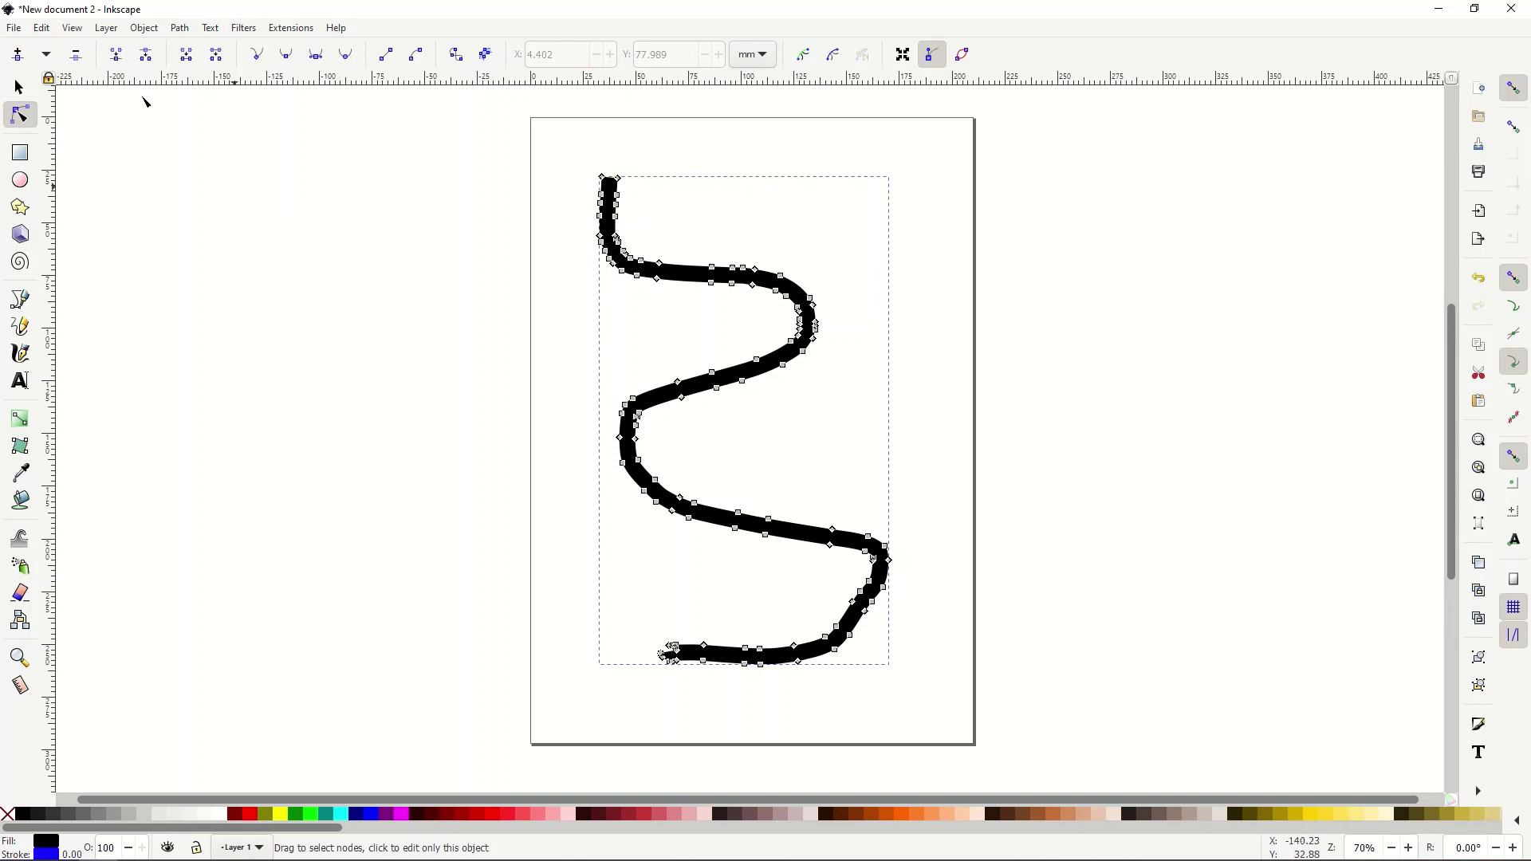
left_click(24, 32)
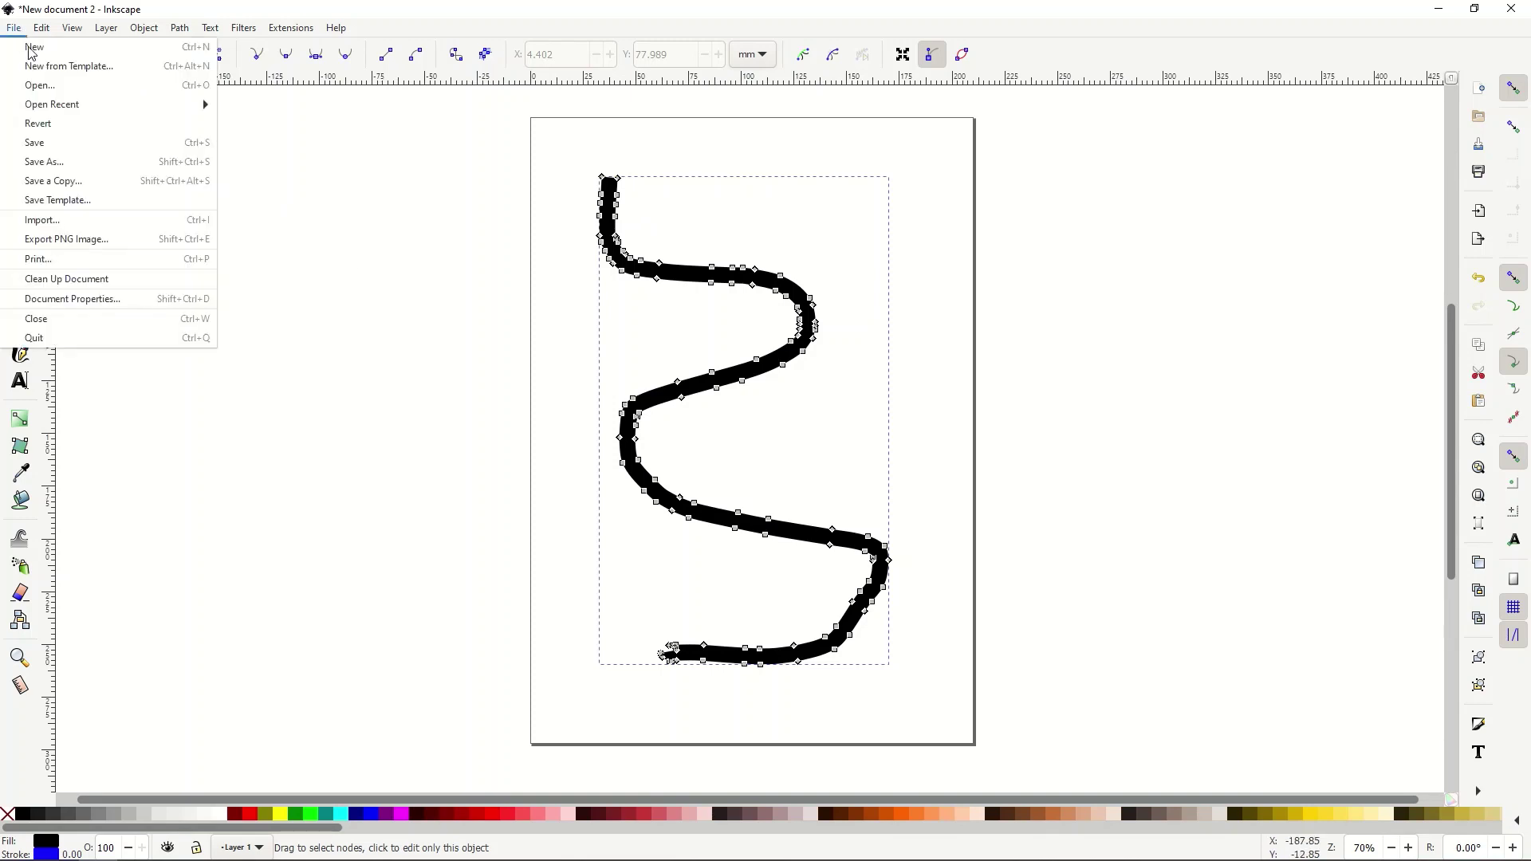
left_click(41, 160)
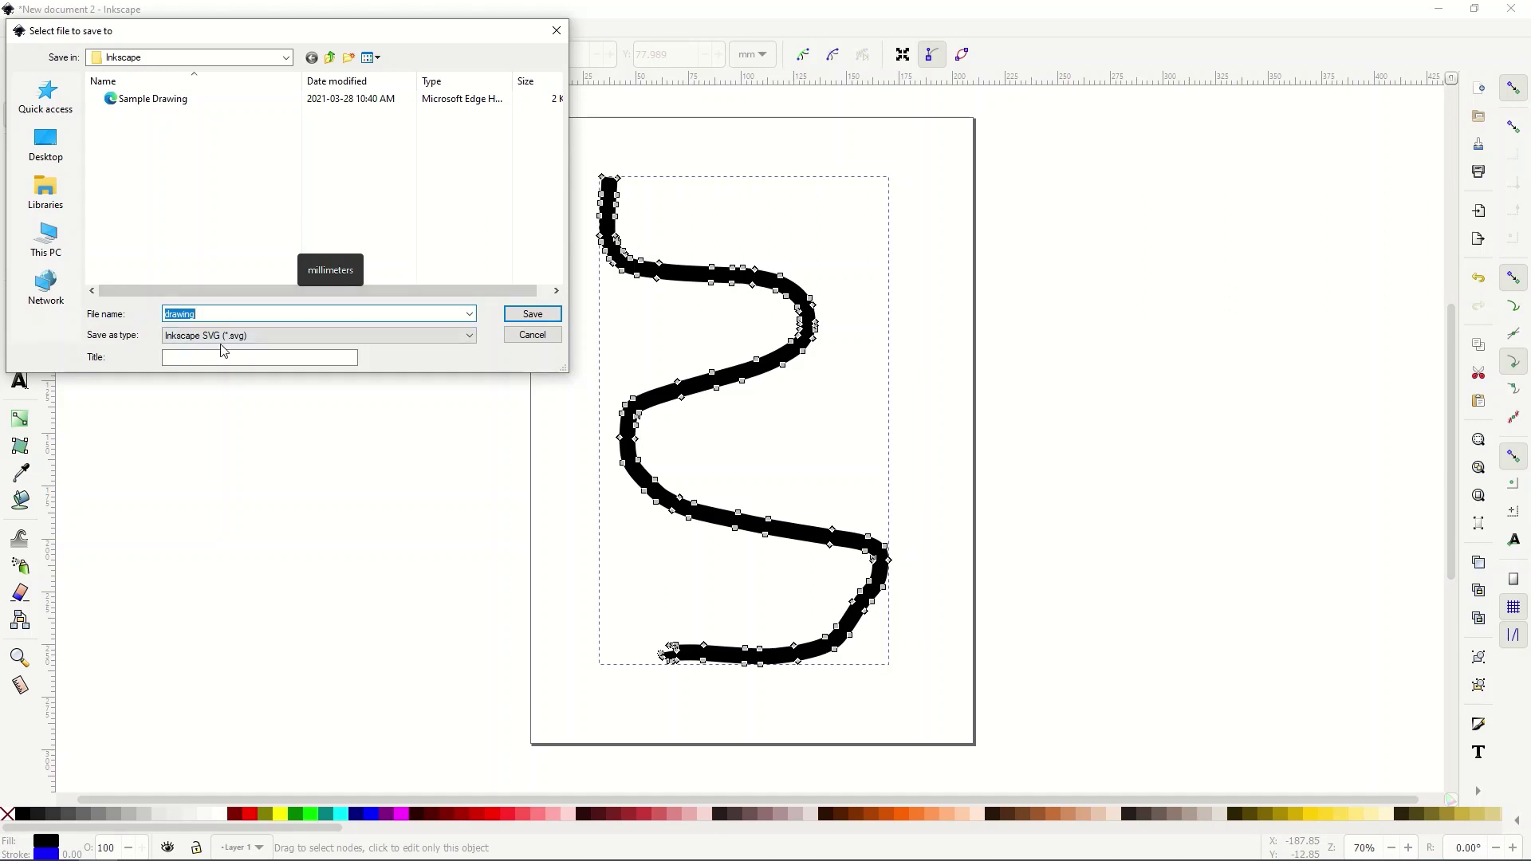
left_click(530, 334)
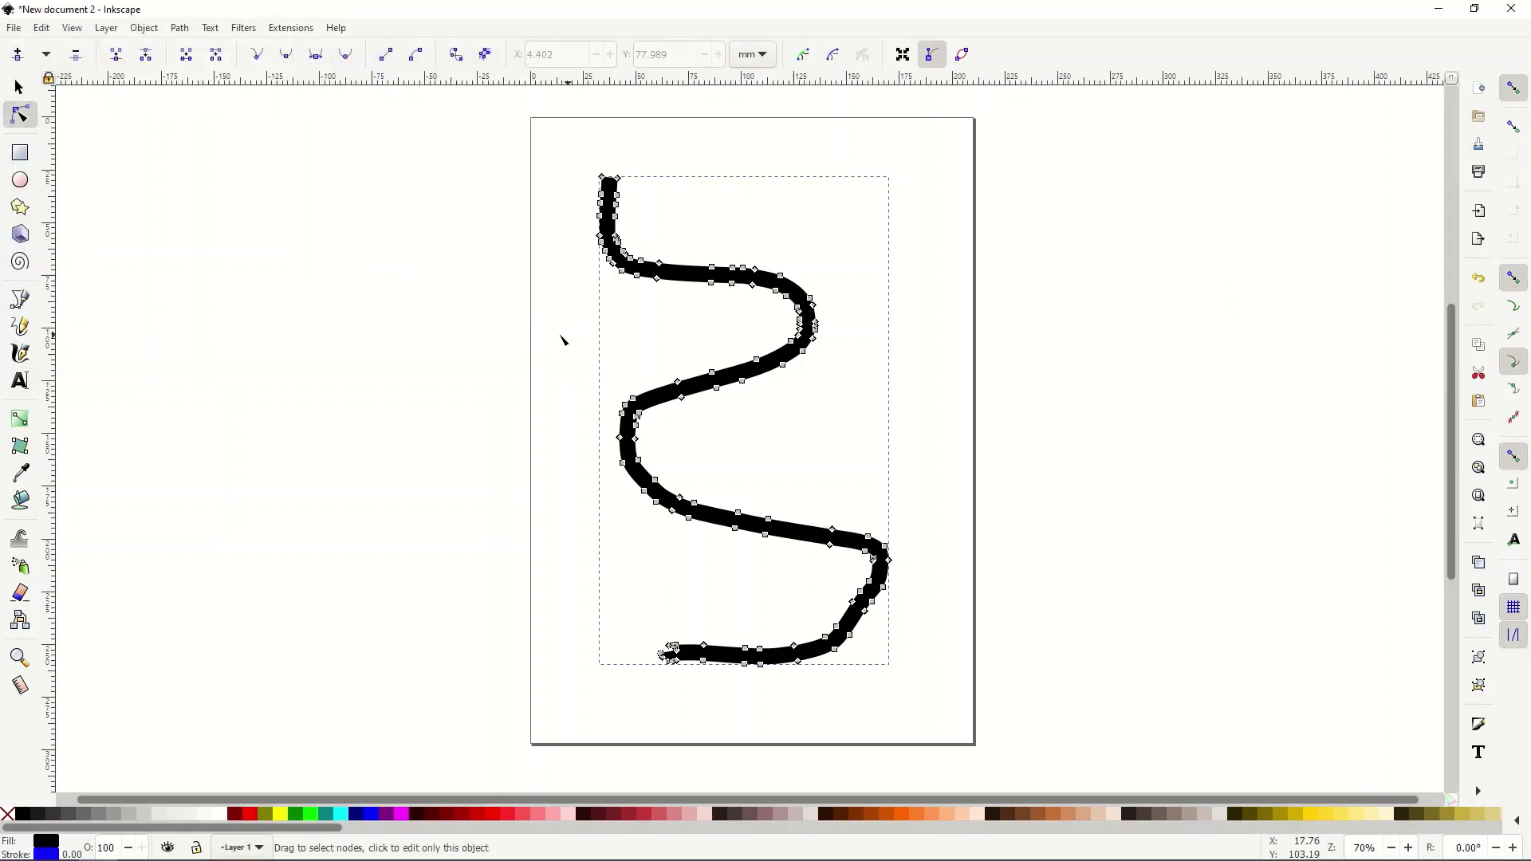
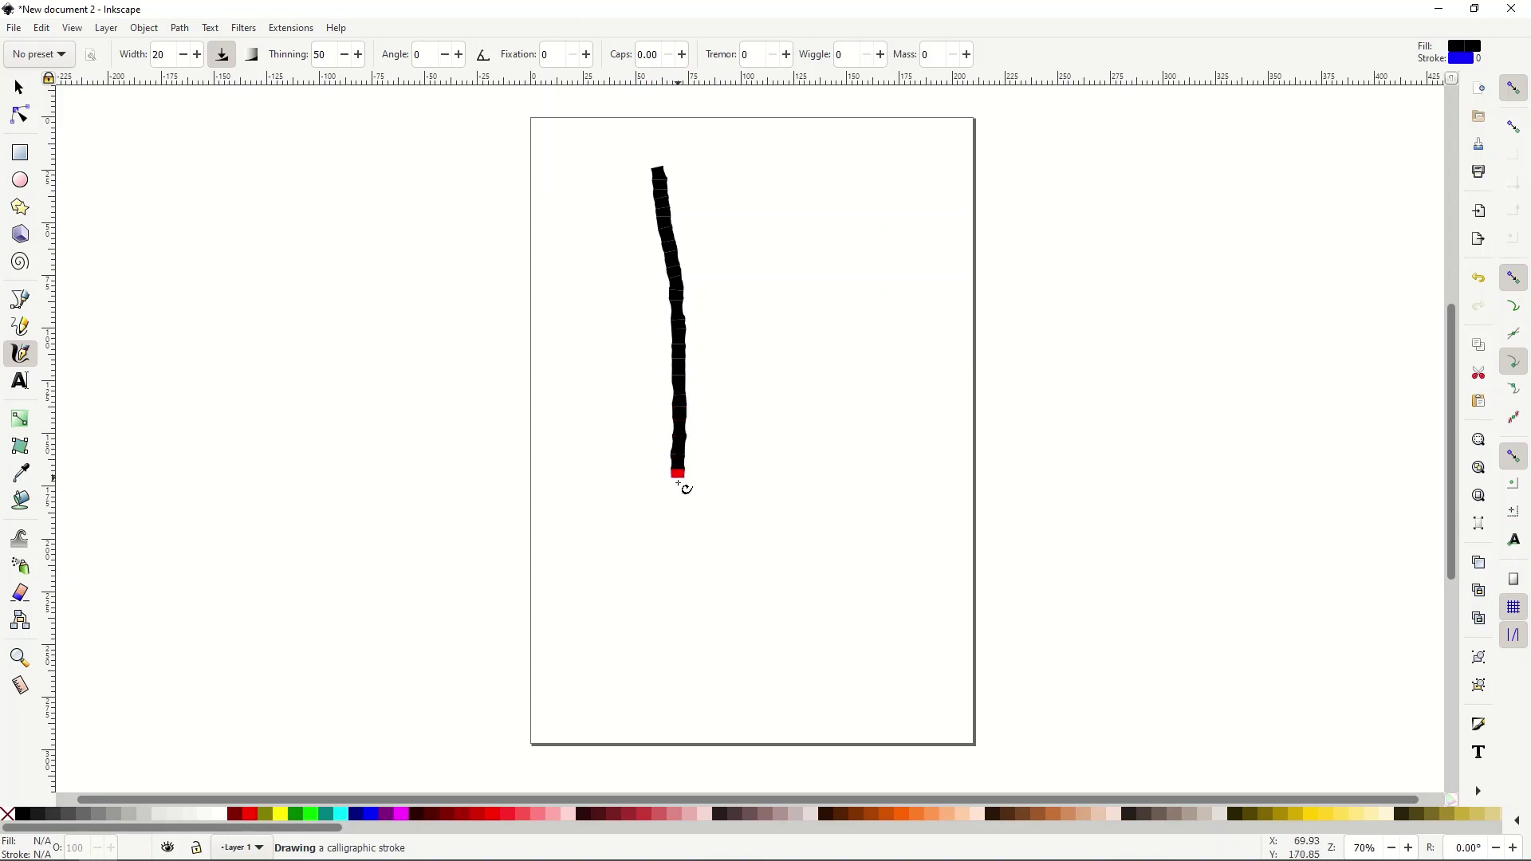
- Draw two more long calligraphic strokes with Thinning 50, and move the leftmost one off the page to about X -95 mm, Y 9 mm
left_click_drag(787, 169, 887, 560)
mouse_move(612, 173)
left_mouse_down()
mouse_move(620, 443)
mouse_move(610, 549)
mouse_move(578, 612)
left_mouse_up()
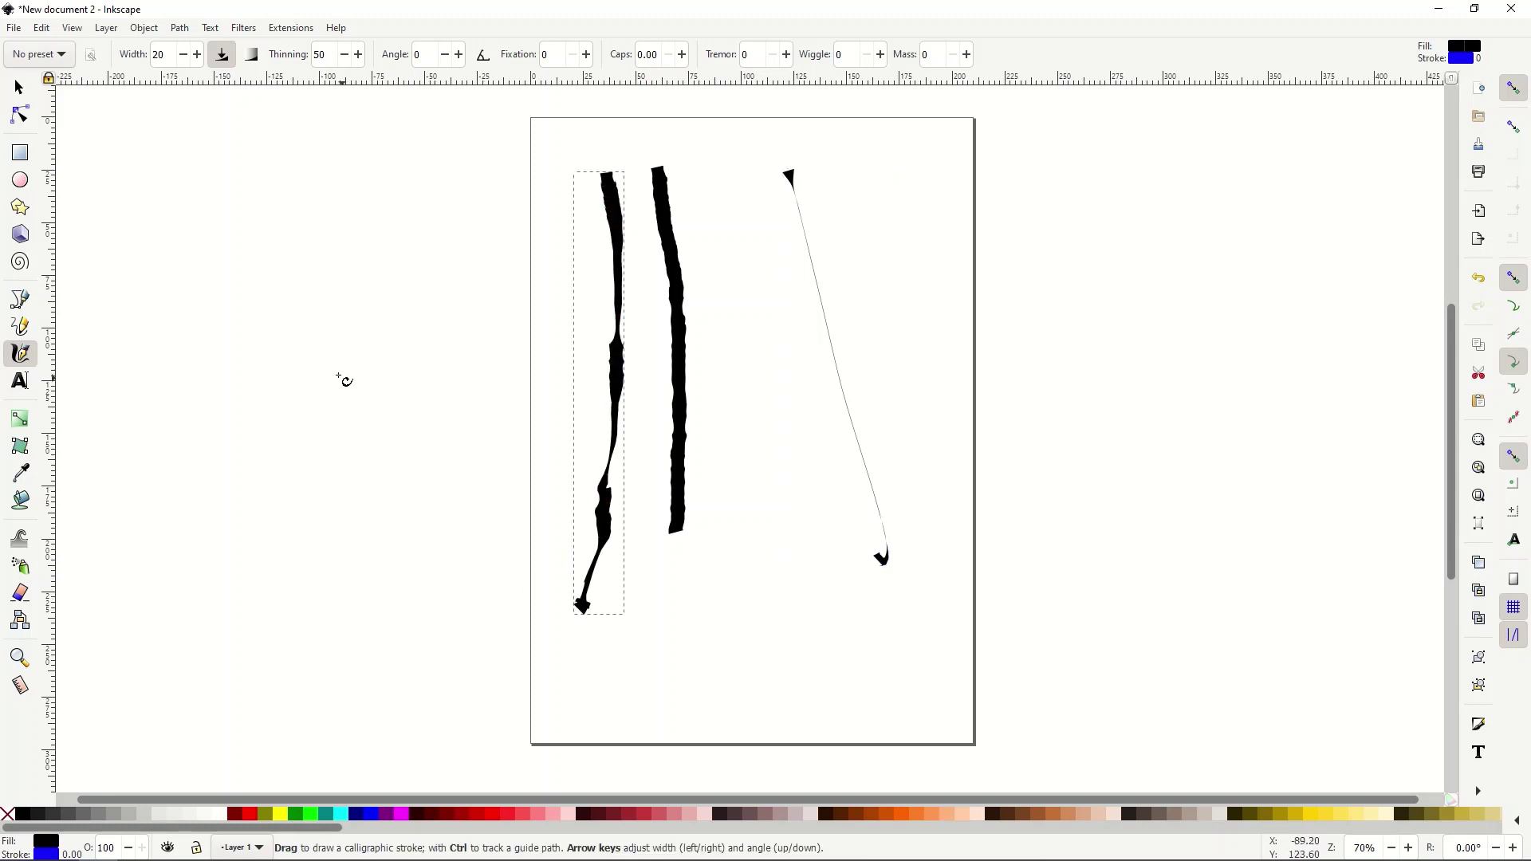
left_click(19, 88)
left_click_drag(610, 317, 386, 324)
left_click(626, 381)
key("n")
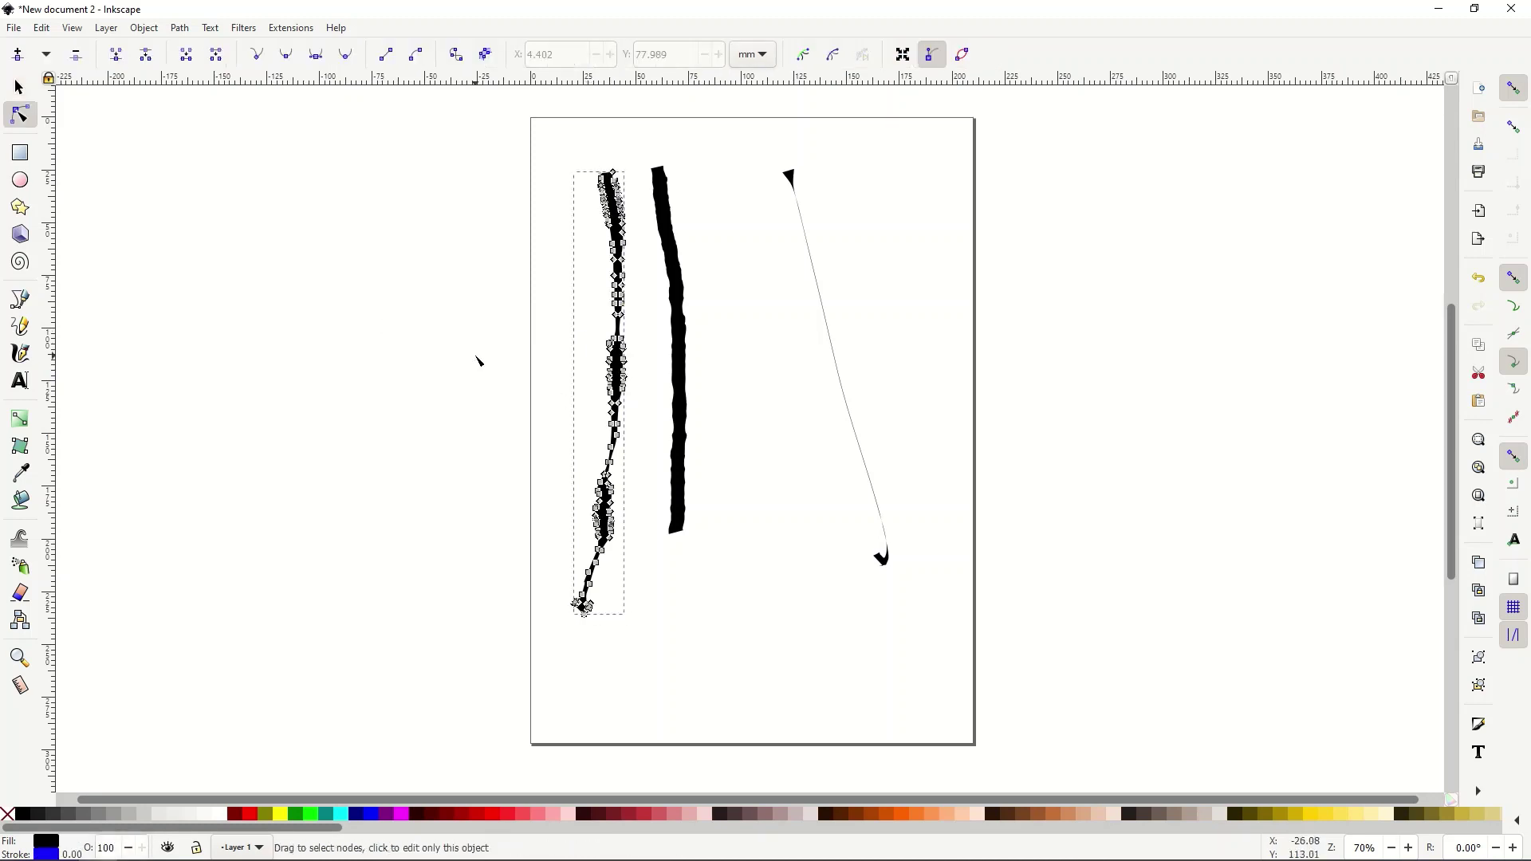
left_click(6, 90)
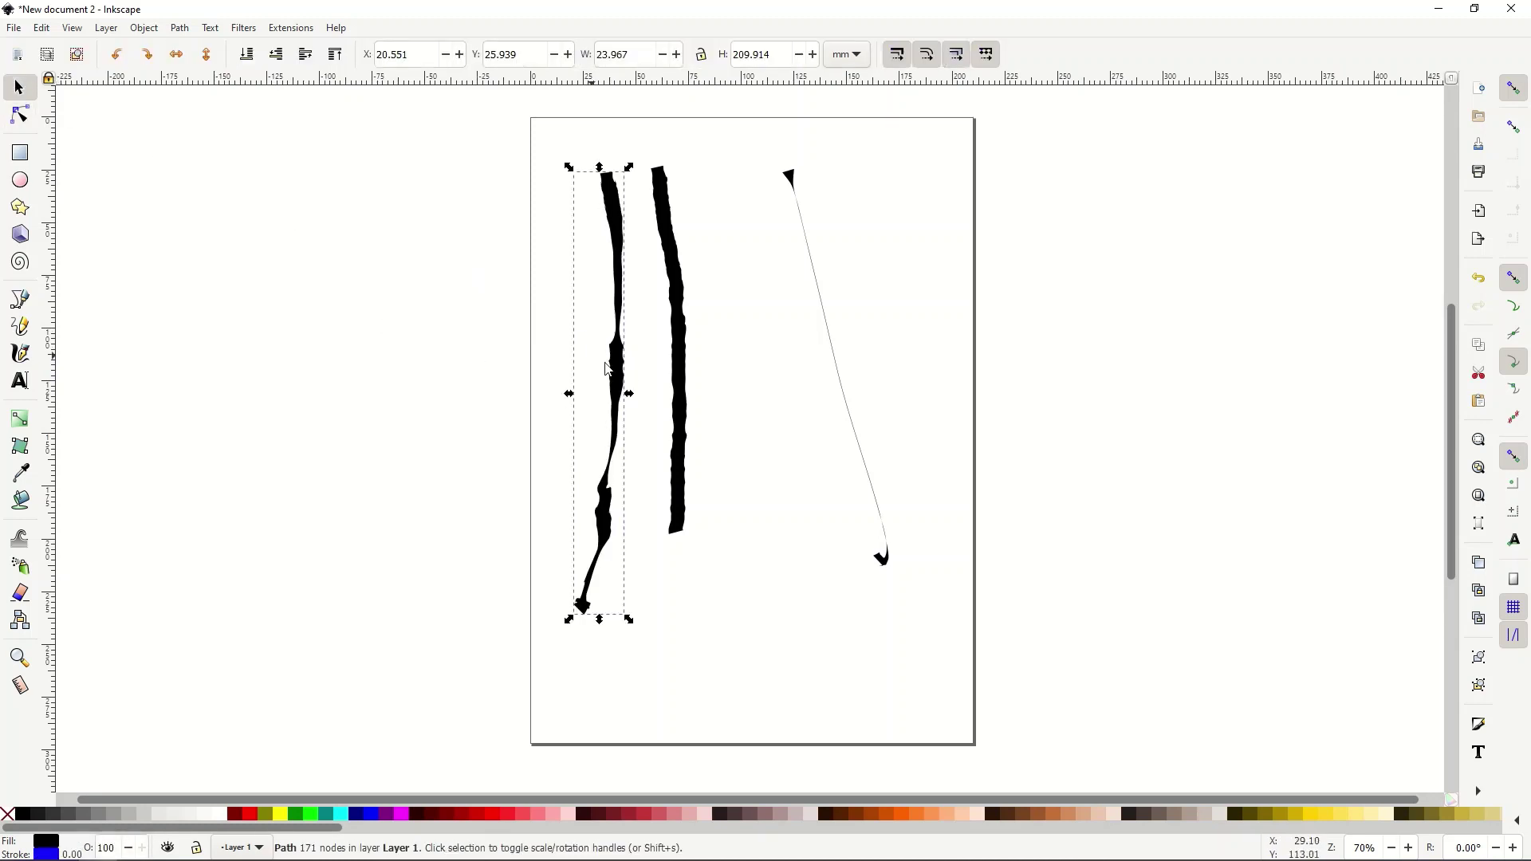
left_click_drag(624, 375, 381, 341)
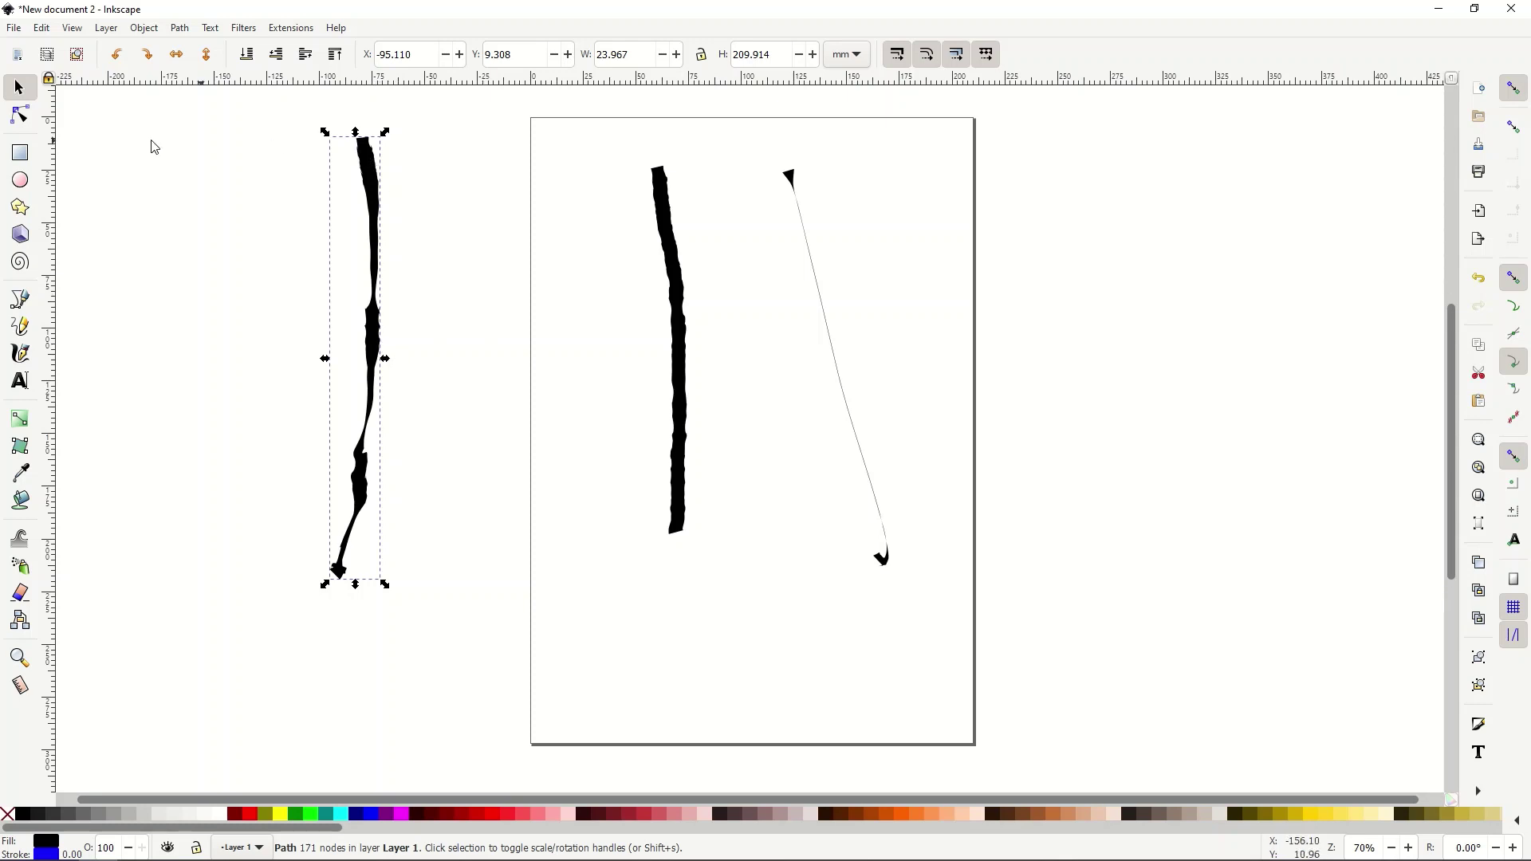
- Set the calligraphy Thinning to 100 and draw a long looping stroke across the page and the canvas left of it
left_click(20, 353)
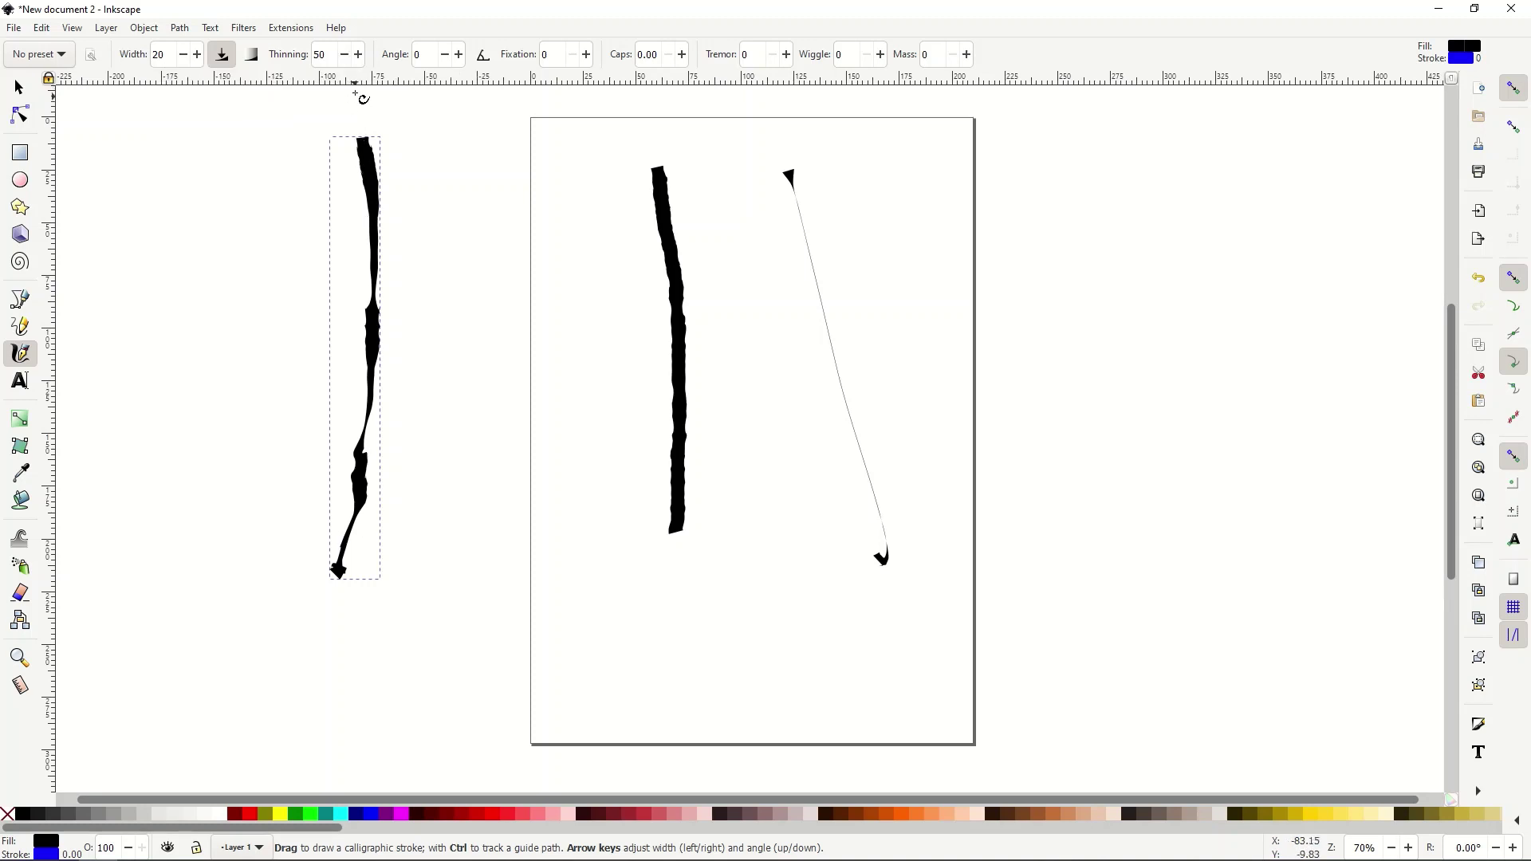
left_click(359, 56)
left_click(358, 55)
mouse_move(491, 151)
left_mouse_down()
mouse_move(516, 570)
mouse_move(379, 599)
mouse_move(280, 597)
mouse_move(287, 446)
mouse_move(240, 392)
mouse_move(220, 327)
mouse_move(245, 290)
mouse_move(211, 443)
mouse_move(241, 519)
mouse_move(327, 517)
mouse_move(232, 434)
mouse_move(201, 431)
mouse_move(181, 464)
mouse_move(218, 564)
mouse_move(539, 390)
mouse_move(430, 340)
mouse_move(458, 487)
mouse_move(824, 342)
mouse_move(525, 220)
mouse_move(671, 493)
mouse_move(959, 493)
mouse_move(742, 495)
mouse_move(757, 417)
mouse_move(843, 368)
mouse_move(789, 474)
mouse_move(785, 455)
mouse_move(815, 429)
mouse_move(774, 356)
mouse_move(641, 297)
mouse_move(537, 367)
mouse_move(557, 485)
left_mouse_up()
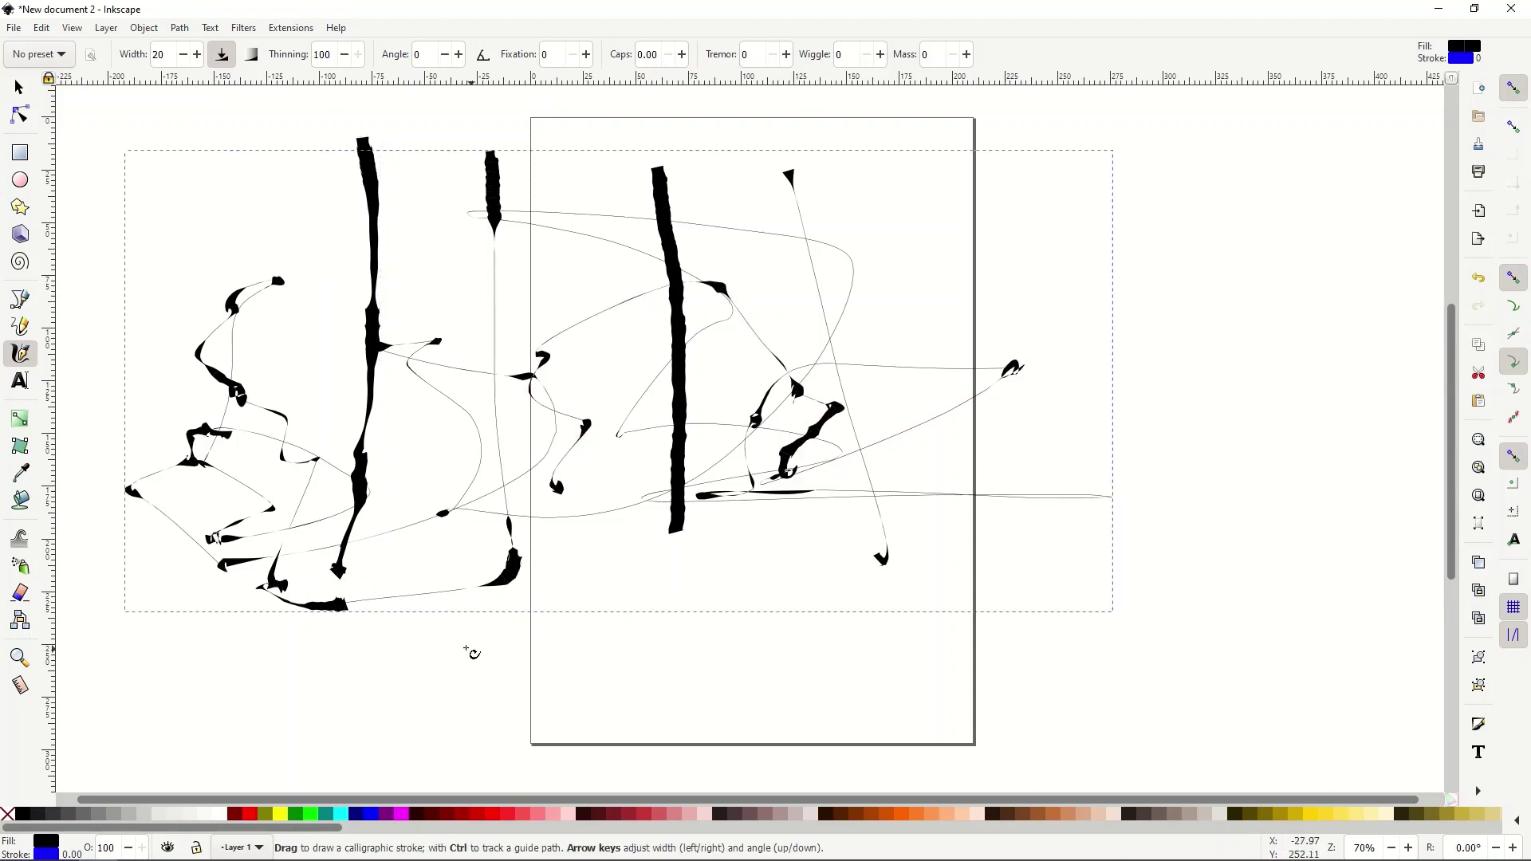
- Inspect the thinned stroke's path nodes and fine lines up close, and undo the drawn strokes
left_click(19, 88)
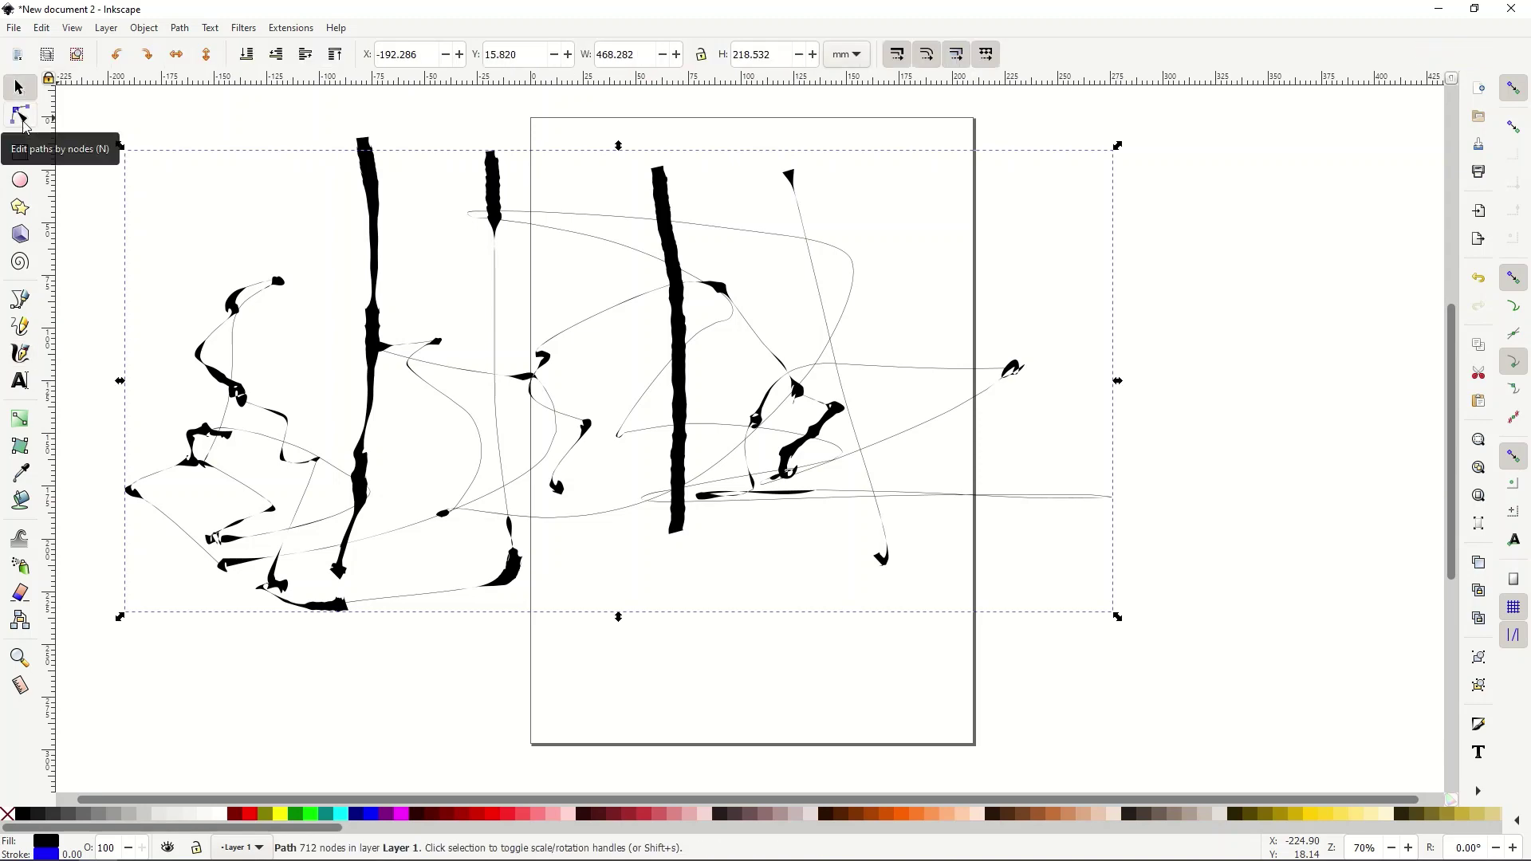
left_click(20, 116)
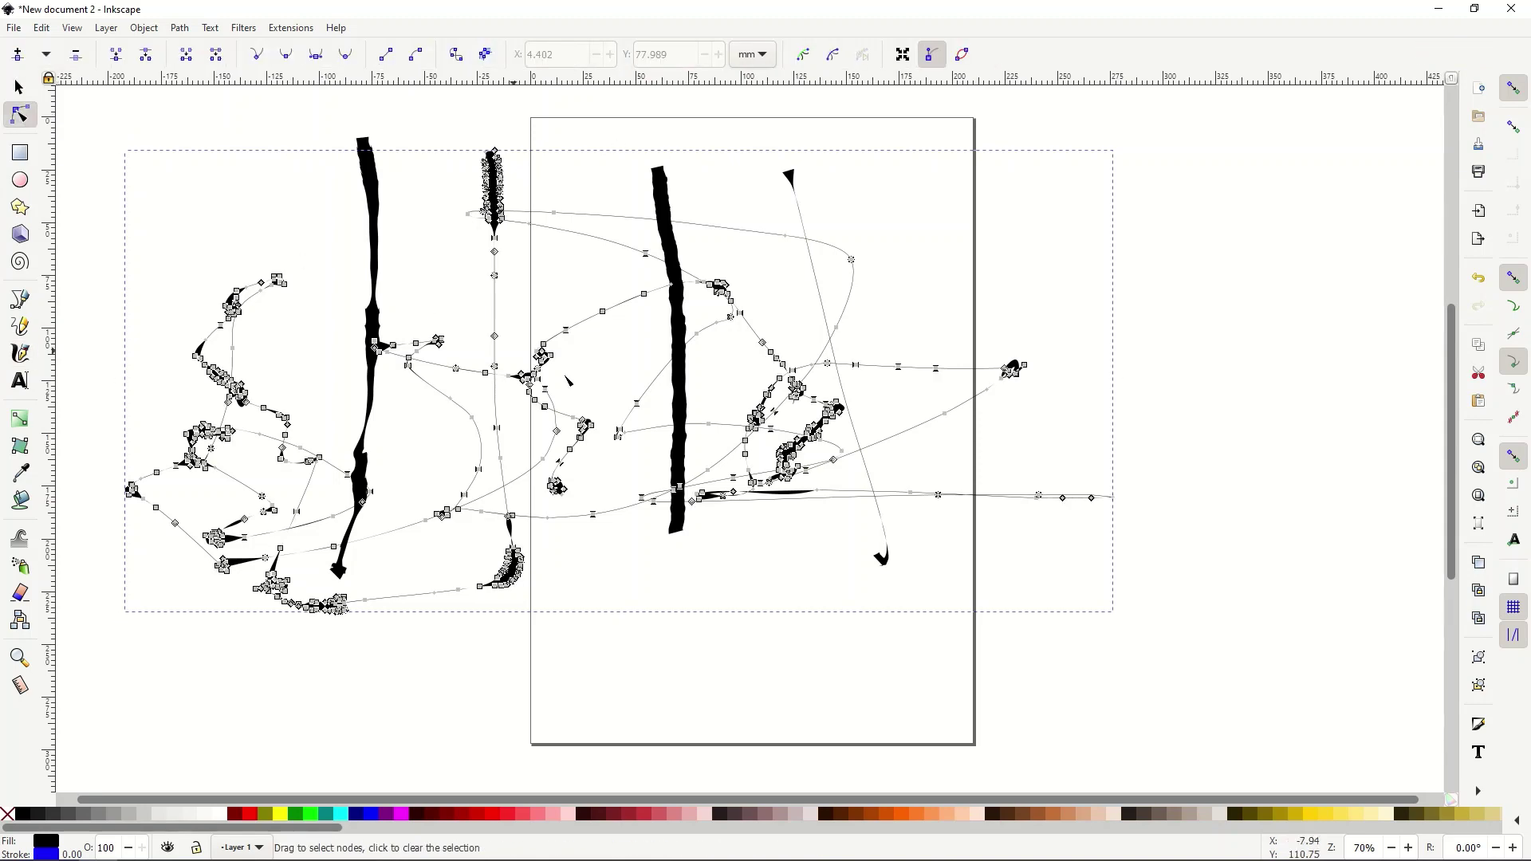
left_click(31, 90)
scroll(534, 365, "up", 1, "ctrl")
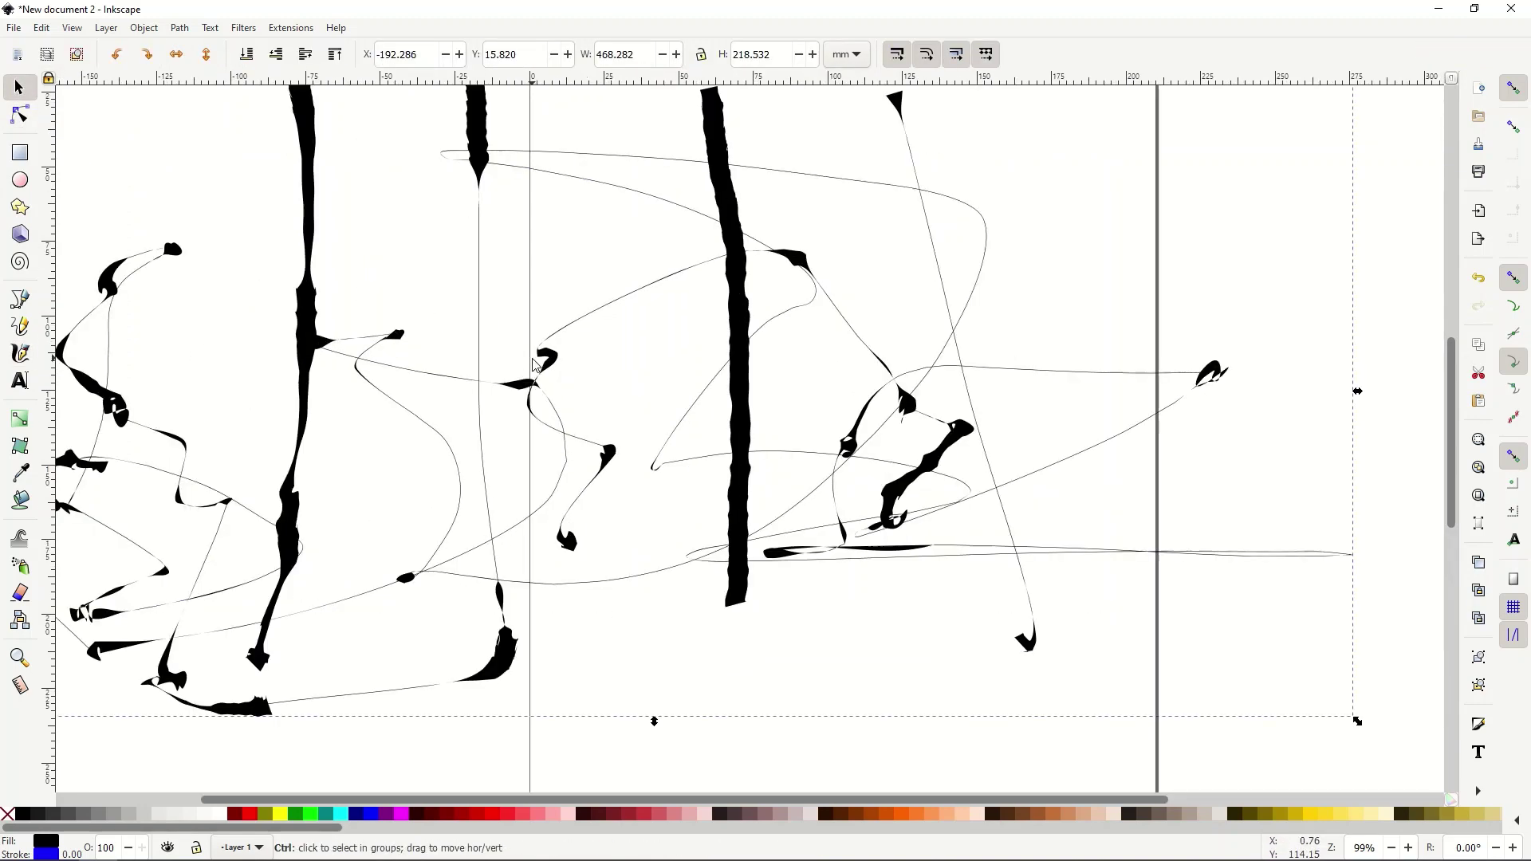
scroll(535, 366, "up", 4, "ctrl")
scroll(534, 365, "down", 5, "ctrl")
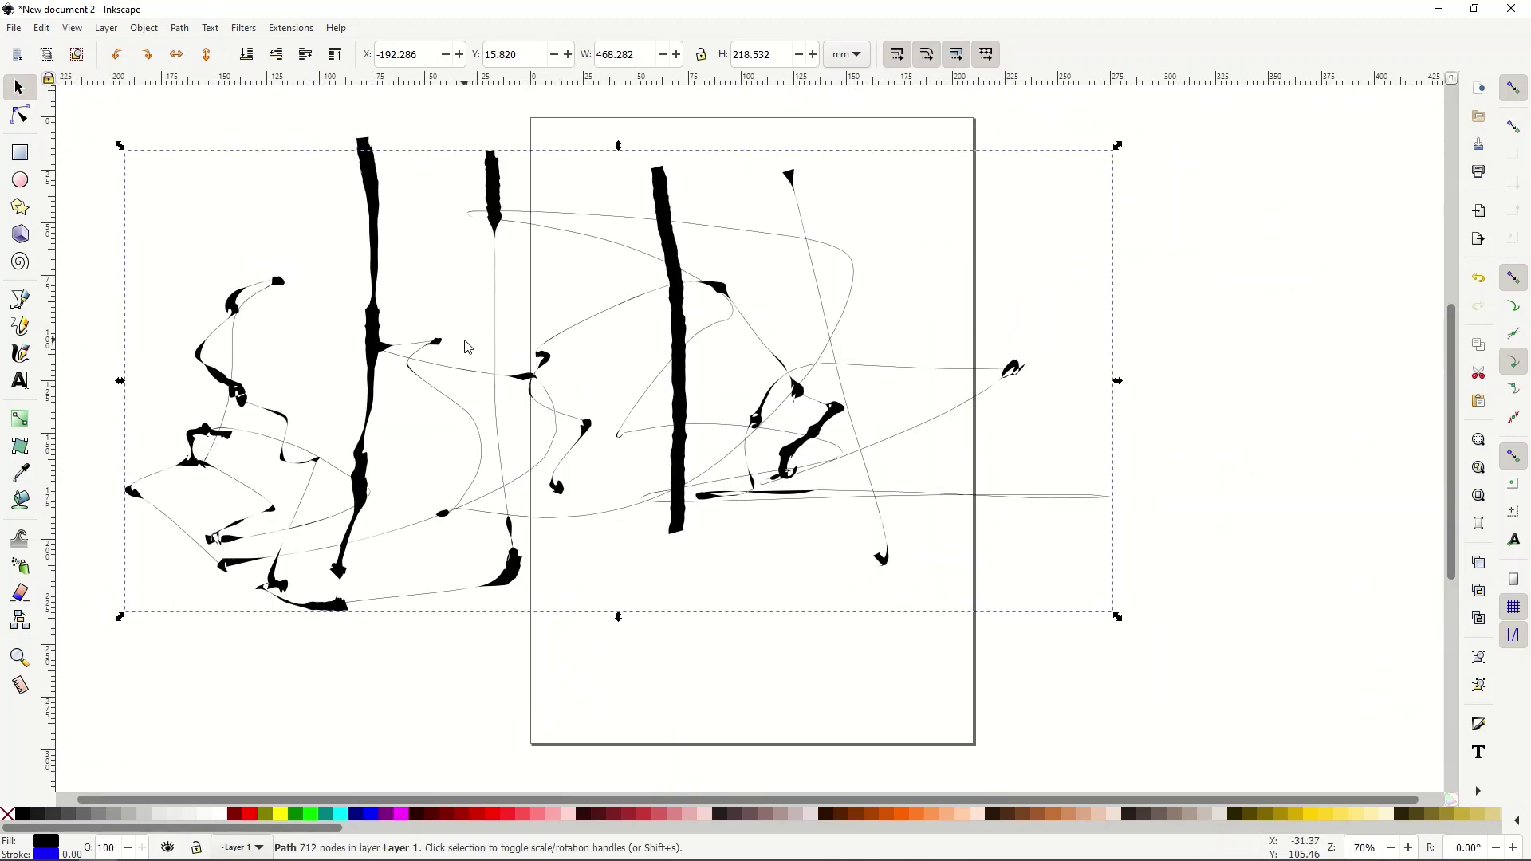
key("ctrl+z")
- Set the calligraphy Thinning to -50 and draw broad looping strokes across and beyond the page
key("c")
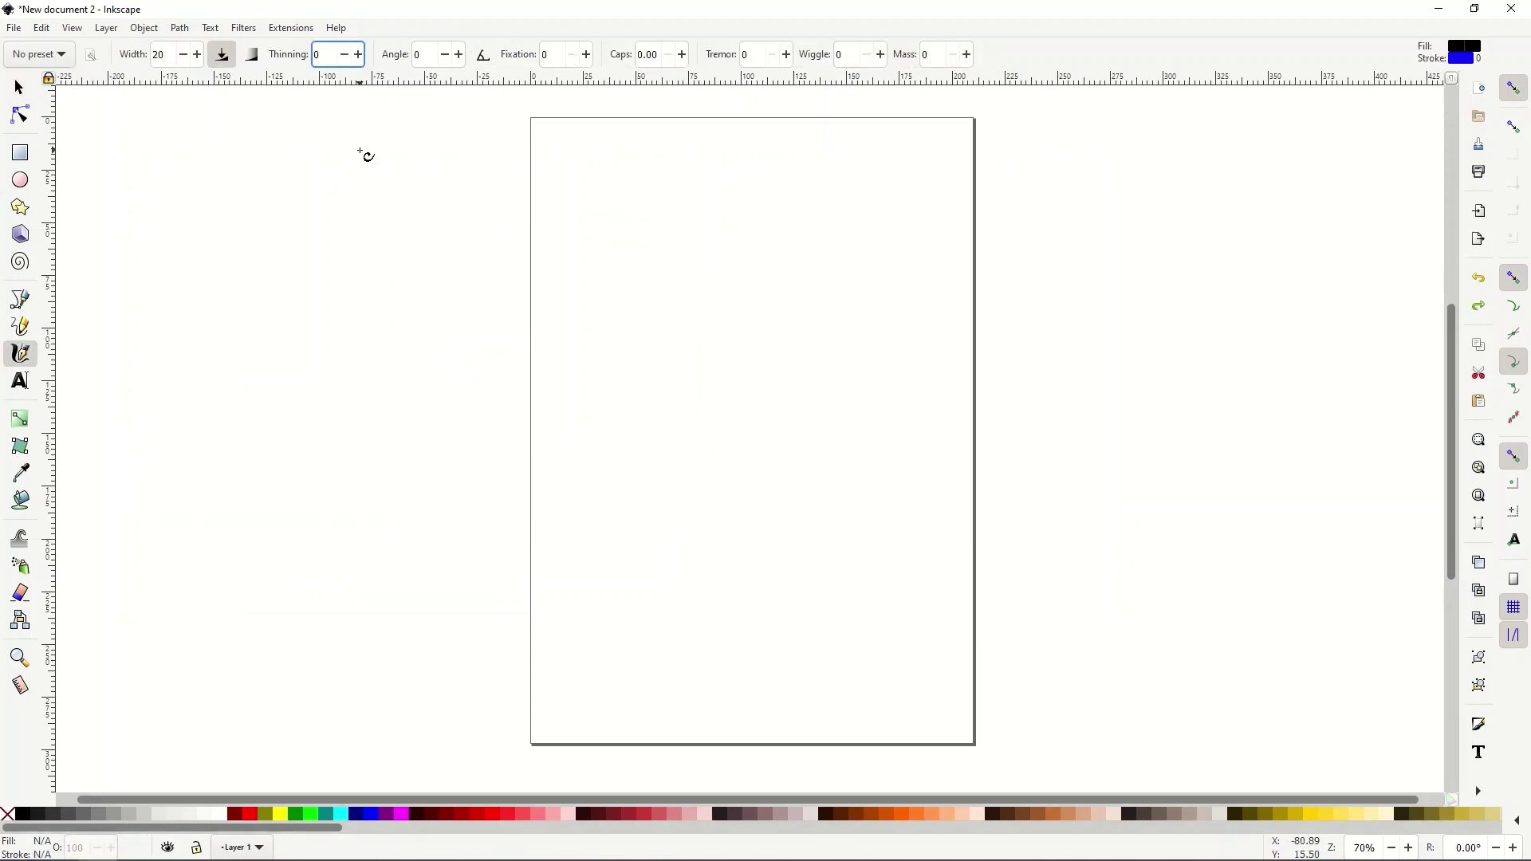
left_click(344, 60)
left_click(344, 61)
left_click(344, 60)
mouse_move(687, 175)
left_mouse_down()
mouse_move(752, 567)
mouse_move(728, 643)
mouse_move(686, 653)
mouse_move(666, 606)
left_mouse_up()
mouse_move(658, 523)
left_mouse_down()
mouse_move(649, 280)
mouse_move(615, 127)
mouse_move(294, 366)
mouse_move(330, 404)
mouse_move(1180, 438)
mouse_move(1025, 553)
mouse_move(318, 513)
mouse_move(307, 528)
left_mouse_up()
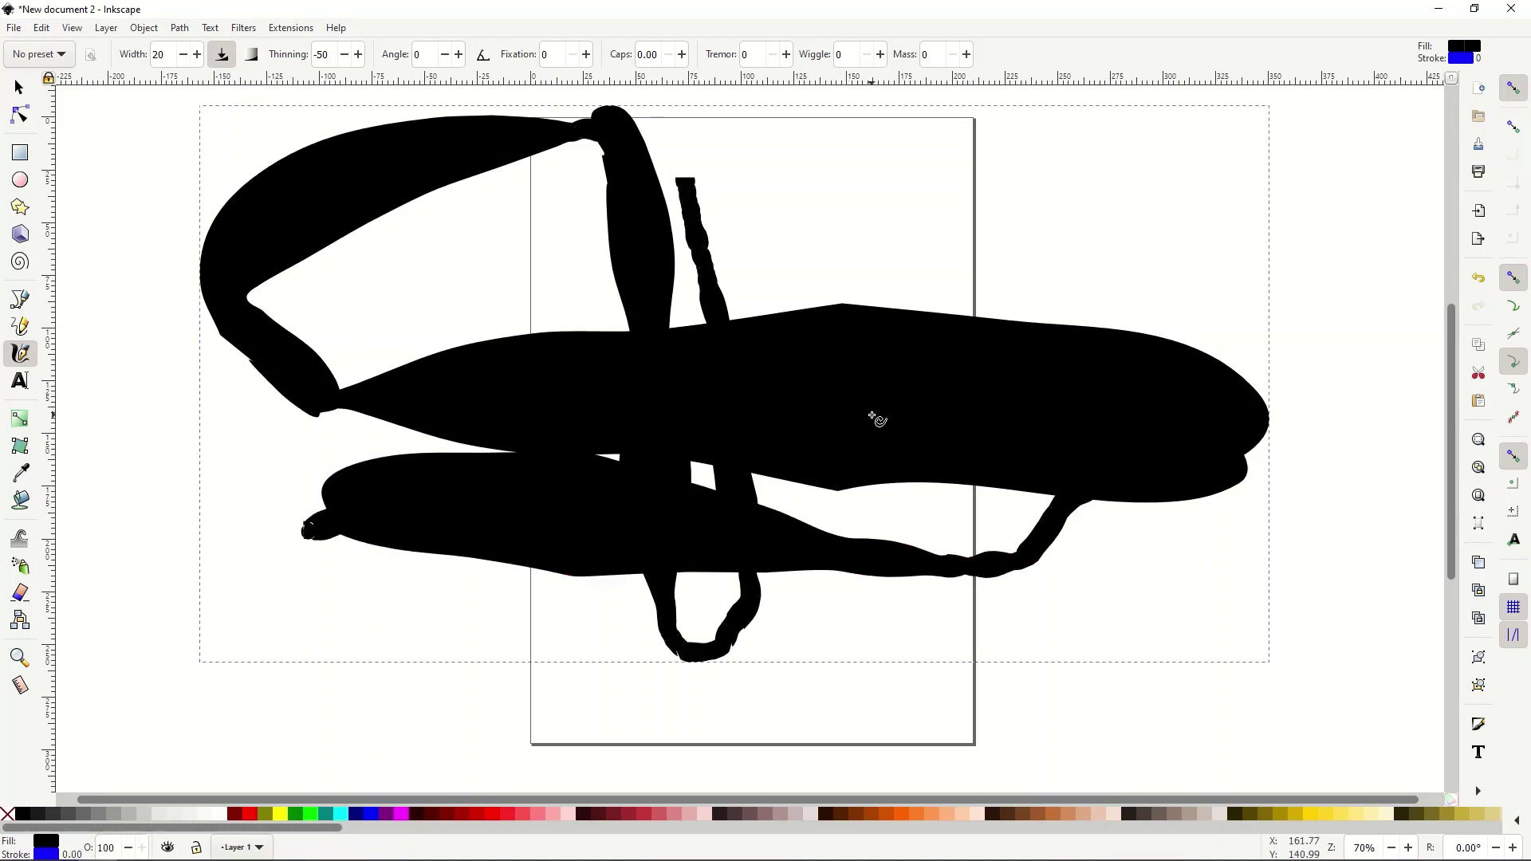
left_click_drag(1084, 216, 734, 226)
left_click_drag(621, 231, 198, 230)
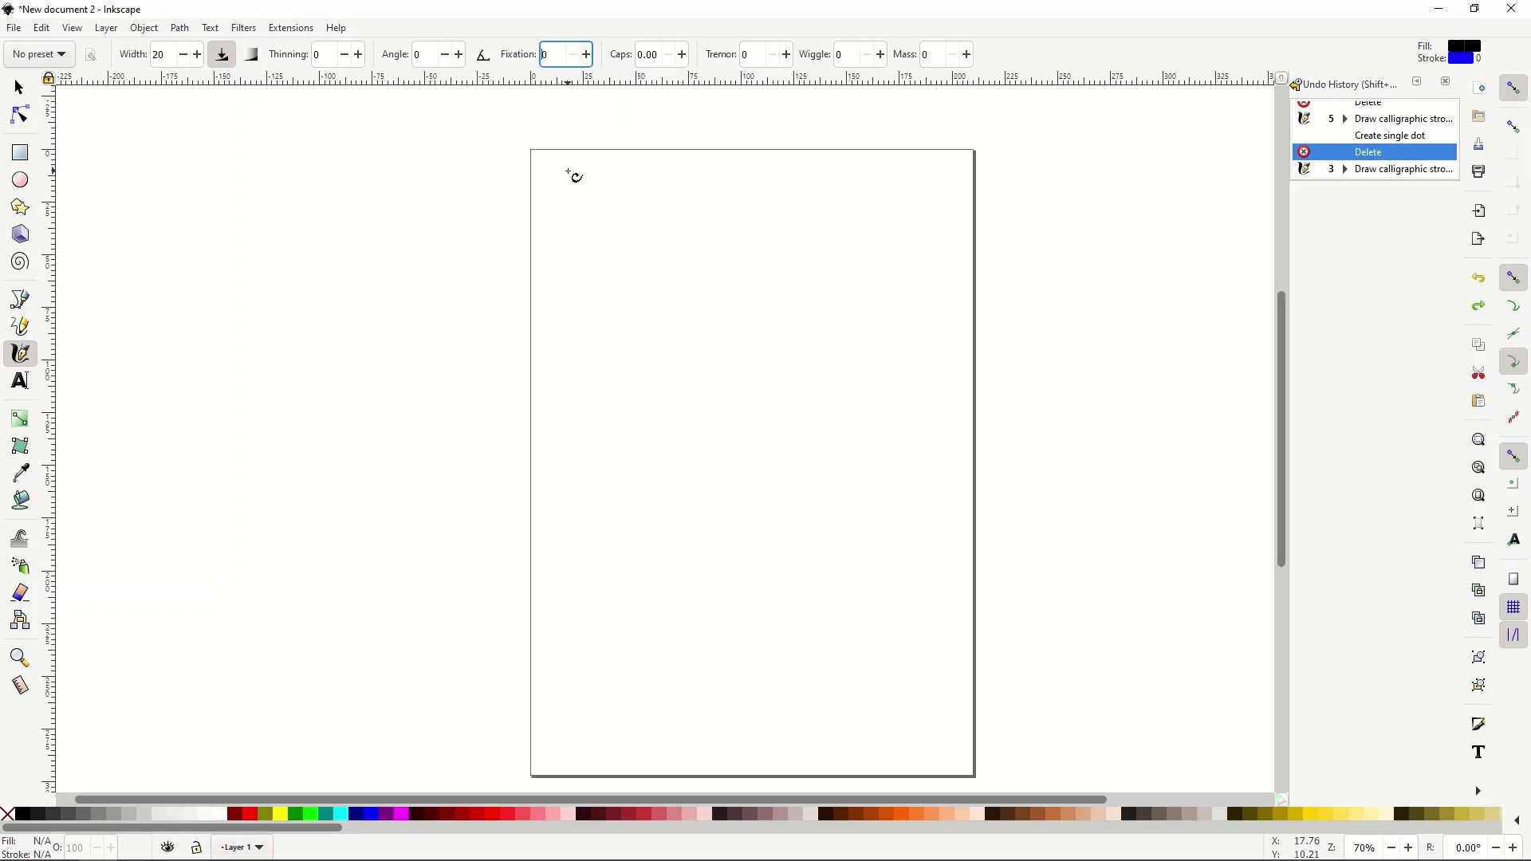
- Draw a sideways U-shaped stroke near the page's upper edge with Fixation 0, and a looping stroke below it with Fixation 100
mouse_move(561, 205)
left_mouse_down()
mouse_move(826, 208)
mouse_move(886, 248)
mouse_move(856, 264)
mouse_move(566, 263)
left_mouse_up()
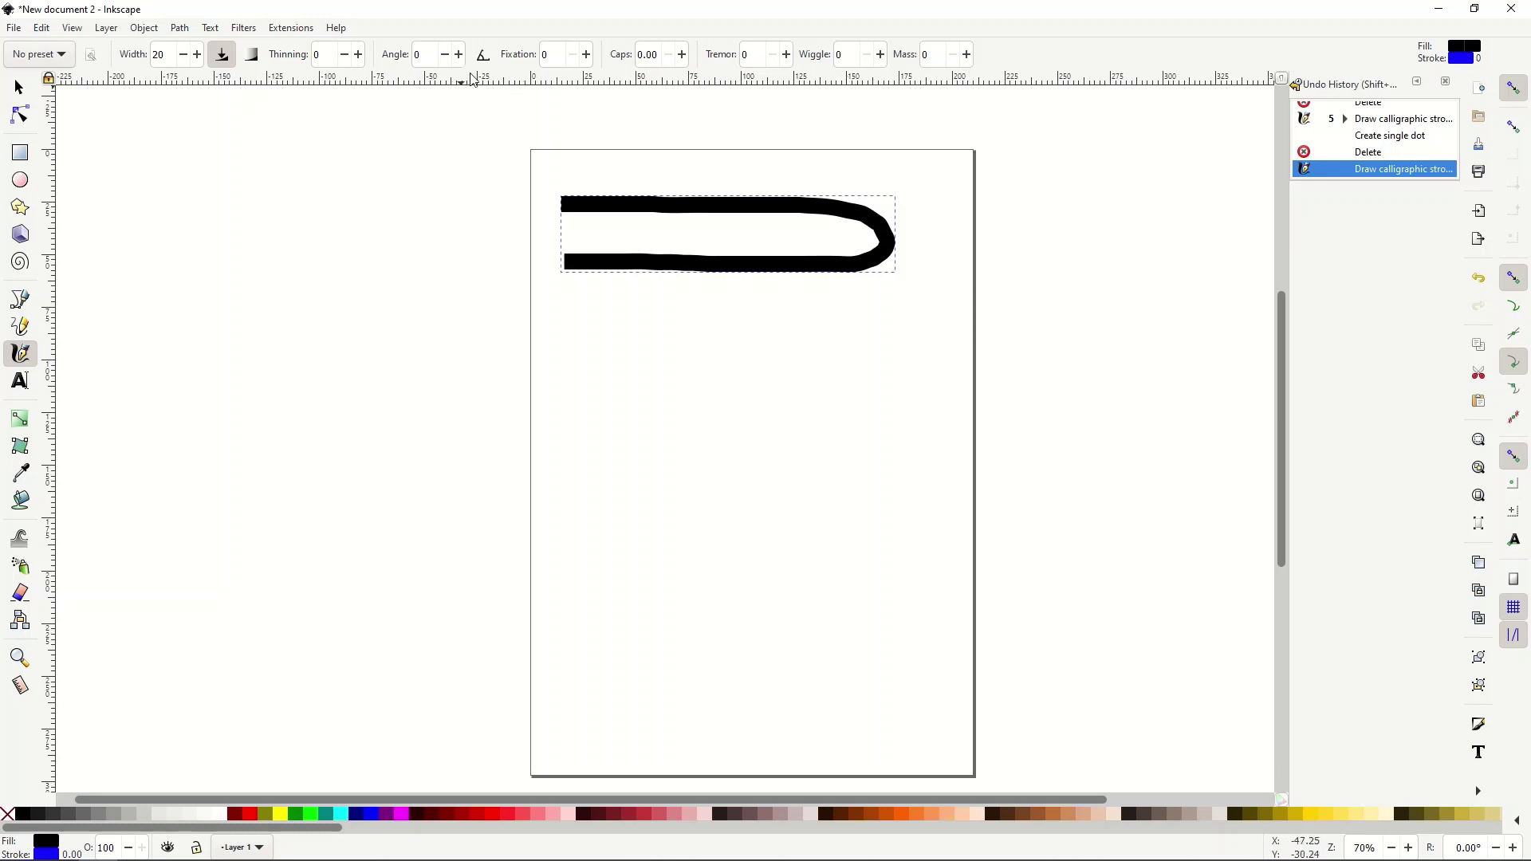
left_click(587, 55)
left_click(573, 55)
left_click(590, 57)
left_click(589, 57)
mouse_move(584, 305)
left_mouse_down()
mouse_move(602, 452)
mouse_move(582, 465)
mouse_move(255, 453)
mouse_move(234, 408)
mouse_move(243, 337)
mouse_move(273, 303)
mouse_move(425, 303)
mouse_move(481, 341)
mouse_move(333, 363)
mouse_move(319, 381)
mouse_move(358, 407)
mouse_move(490, 412)
left_mouse_up()
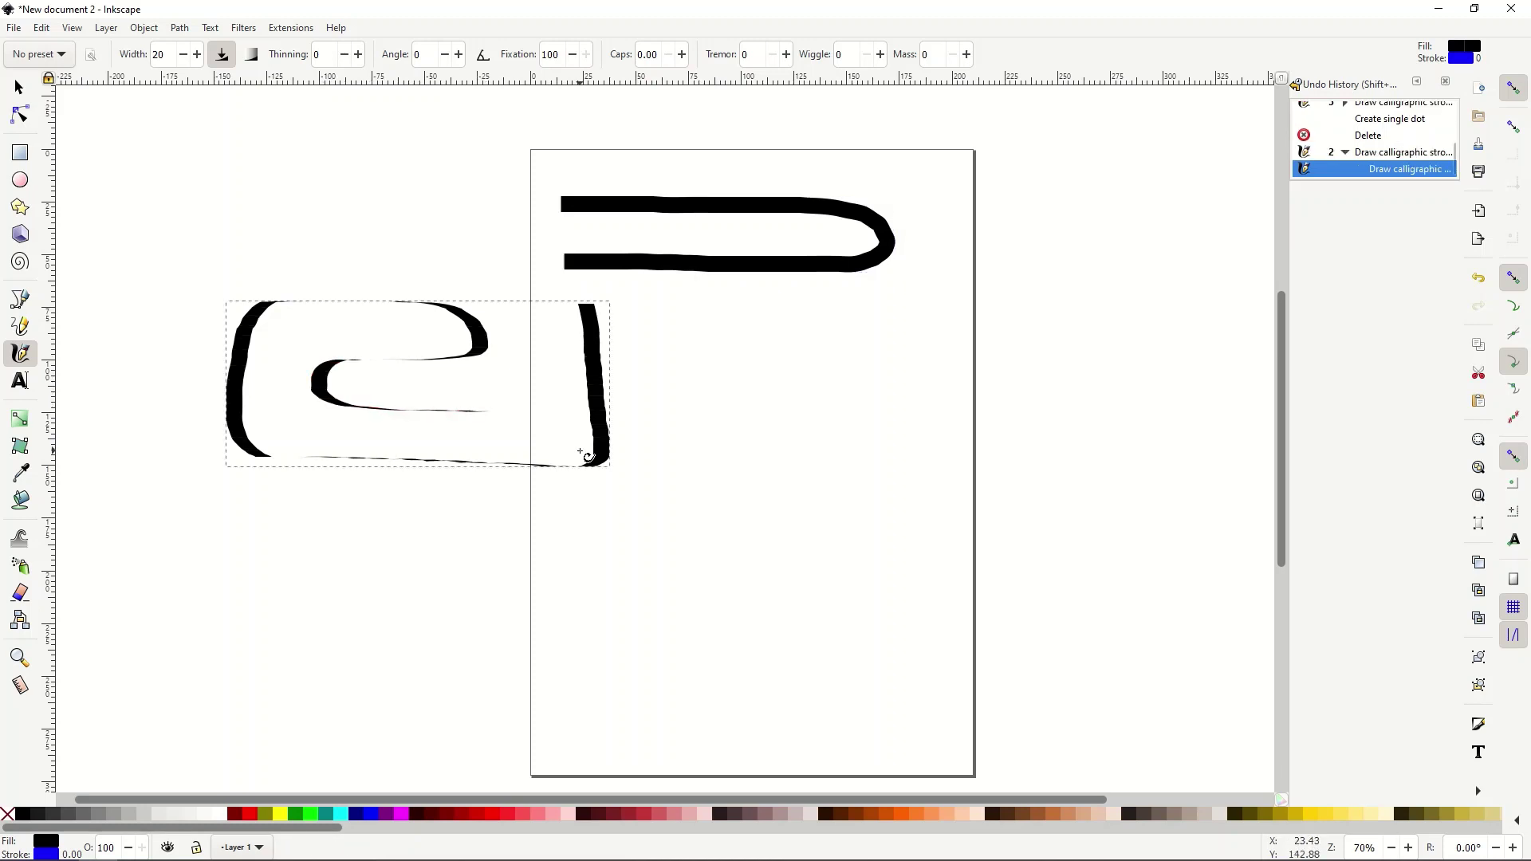
- Set the calligraphy Fixation to 45 and draw a long winding stroke down the page and around the earlier loop
left_click(571, 55)
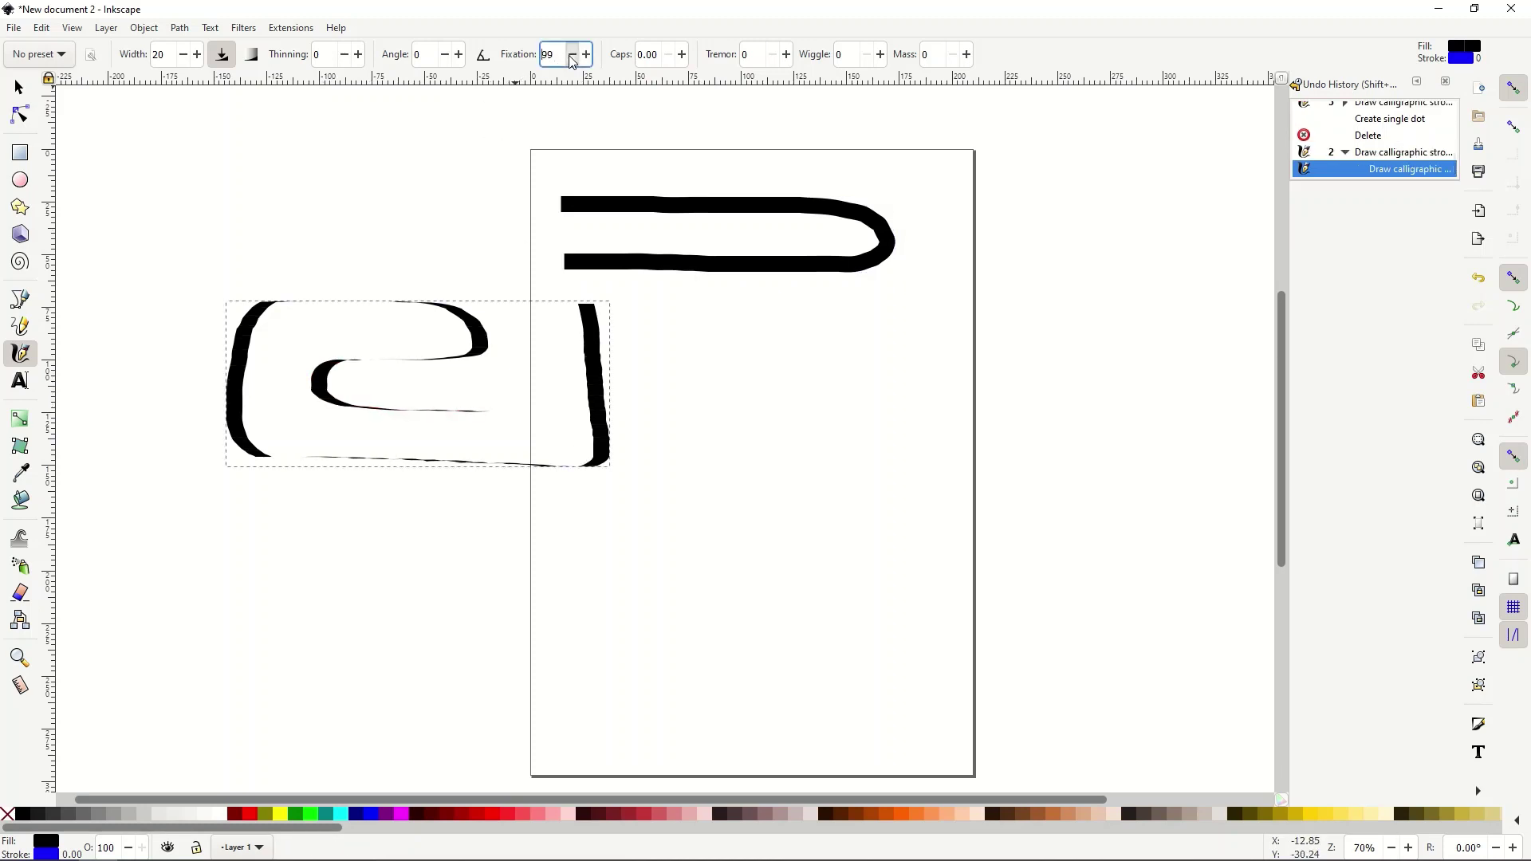
left_click(571, 55)
left_click(571, 56)
mouse_move(810, 353)
left_mouse_down()
mouse_move(788, 421)
mouse_move(705, 435)
mouse_move(857, 487)
mouse_move(874, 509)
mouse_move(603, 546)
mouse_move(897, 641)
mouse_move(767, 660)
mouse_move(162, 599)
mouse_move(133, 564)
mouse_move(131, 434)
mouse_move(169, 305)
left_mouse_up()
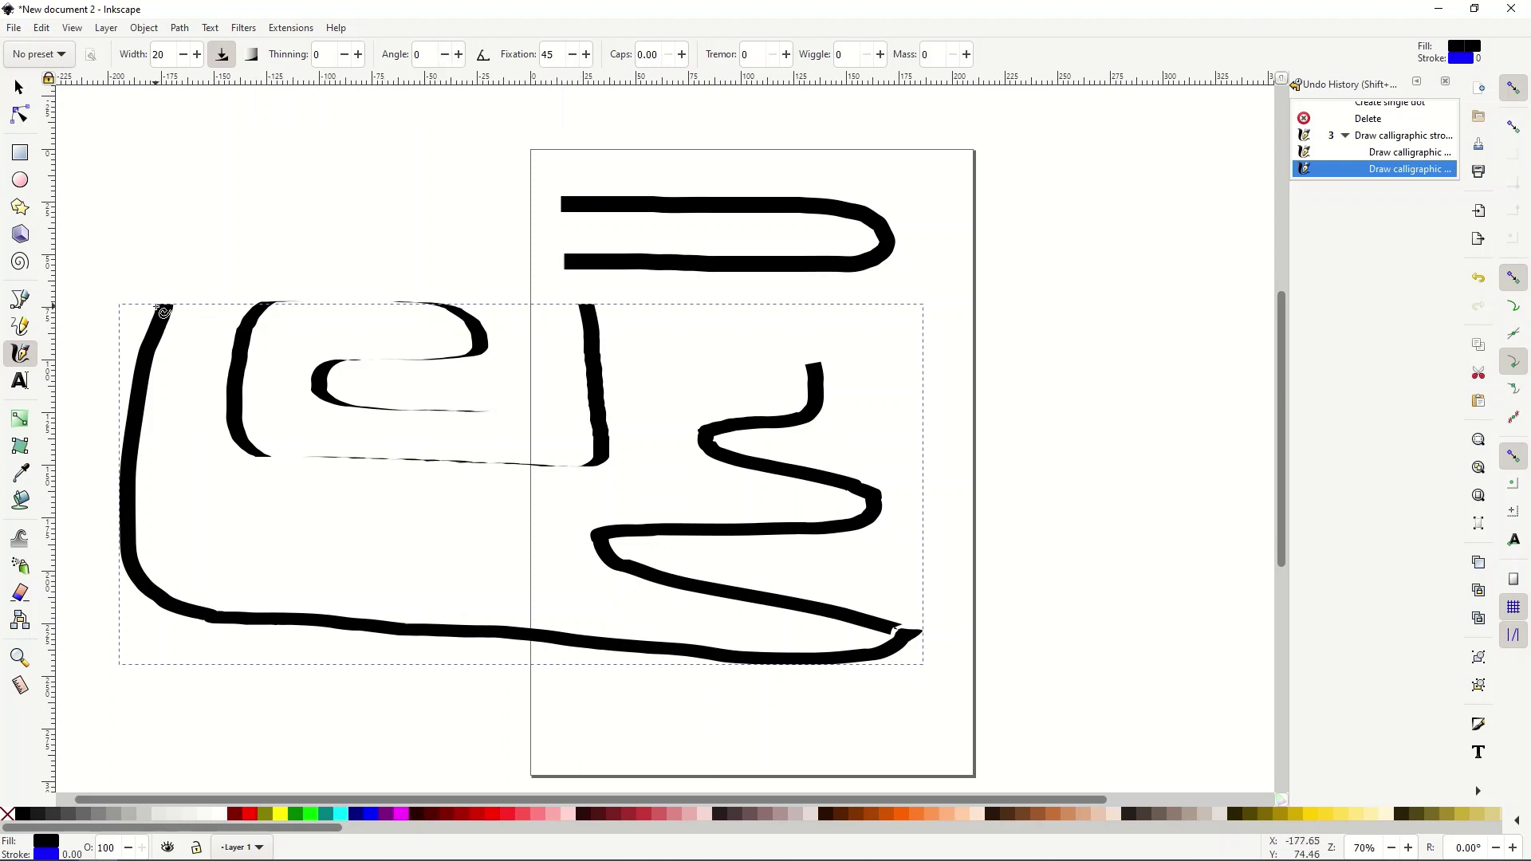
- Set the calligraphy Angle to 45 and draw a short near-vertical stroke and an S-shaped stroke beside the page
left_click(460, 56)
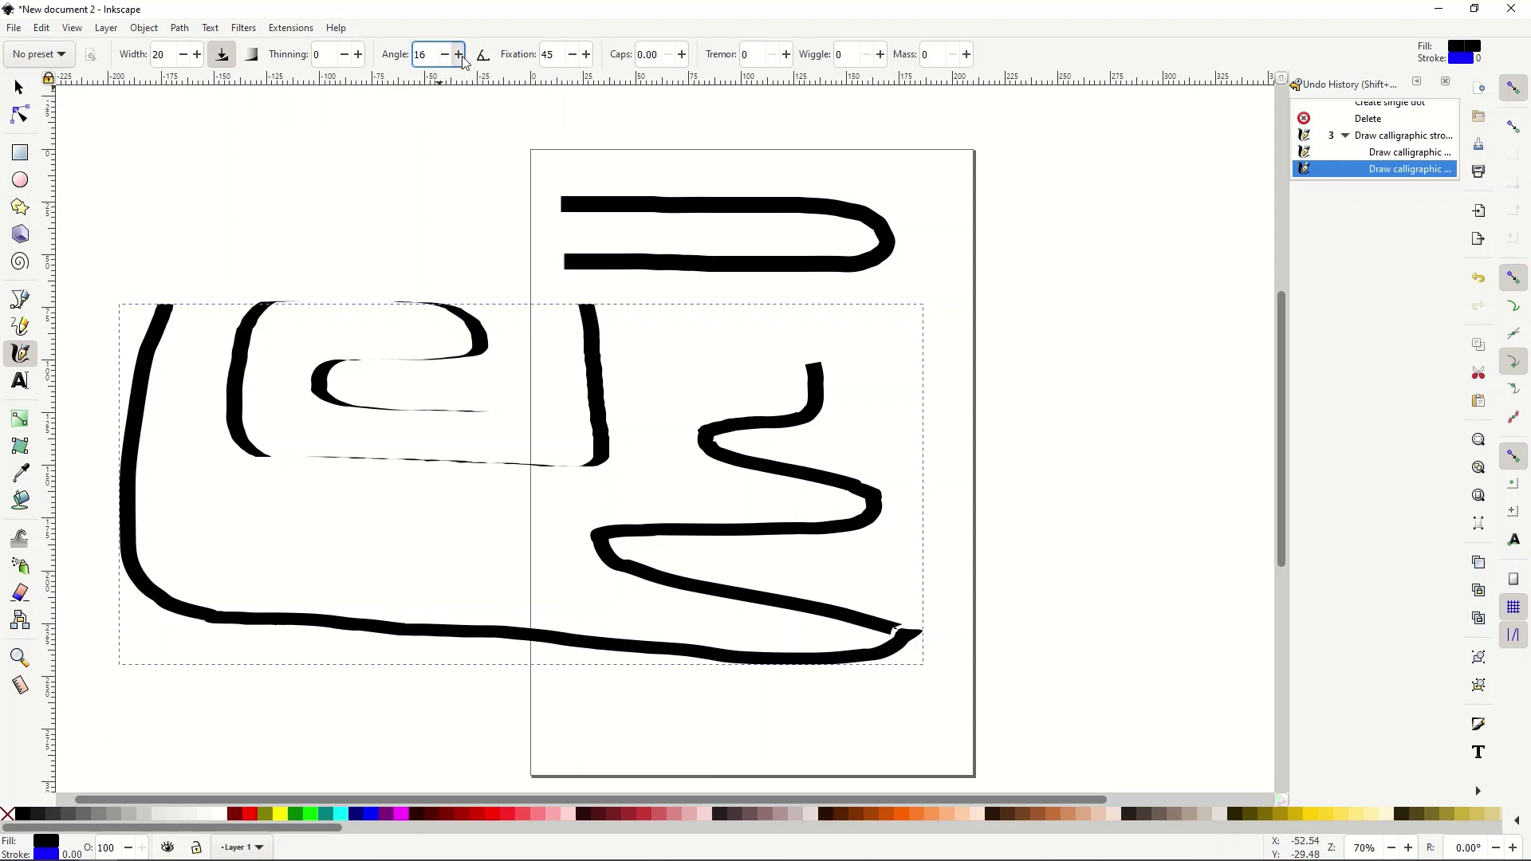
left_click(440, 56)
left_click_drag(277, 157, 263, 270)
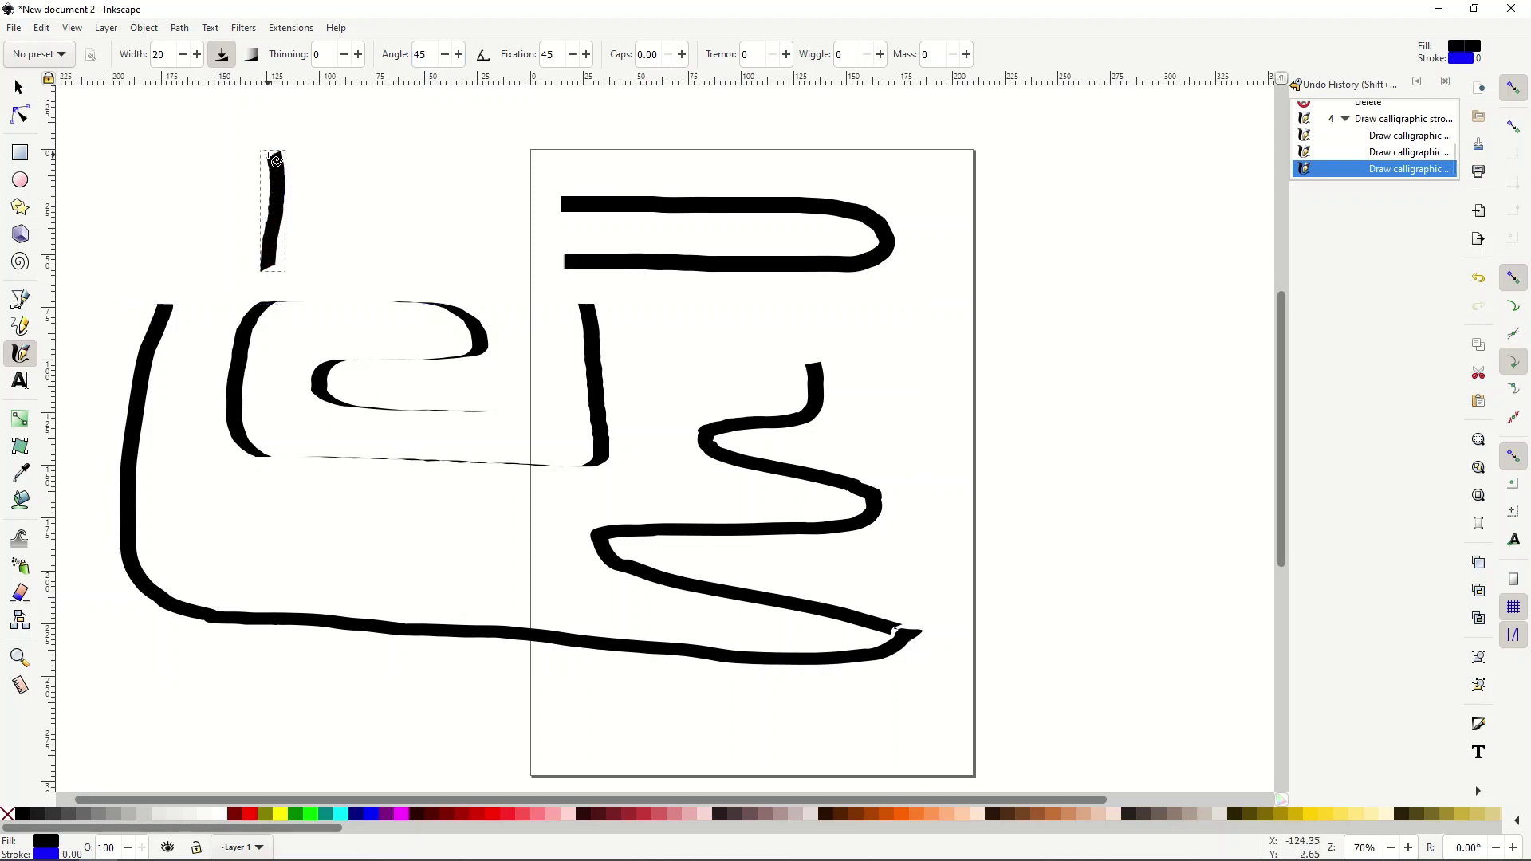
mouse_move(224, 148)
left_mouse_down()
mouse_move(212, 208)
mouse_move(118, 220)
mouse_move(200, 268)
left_mouse_up()
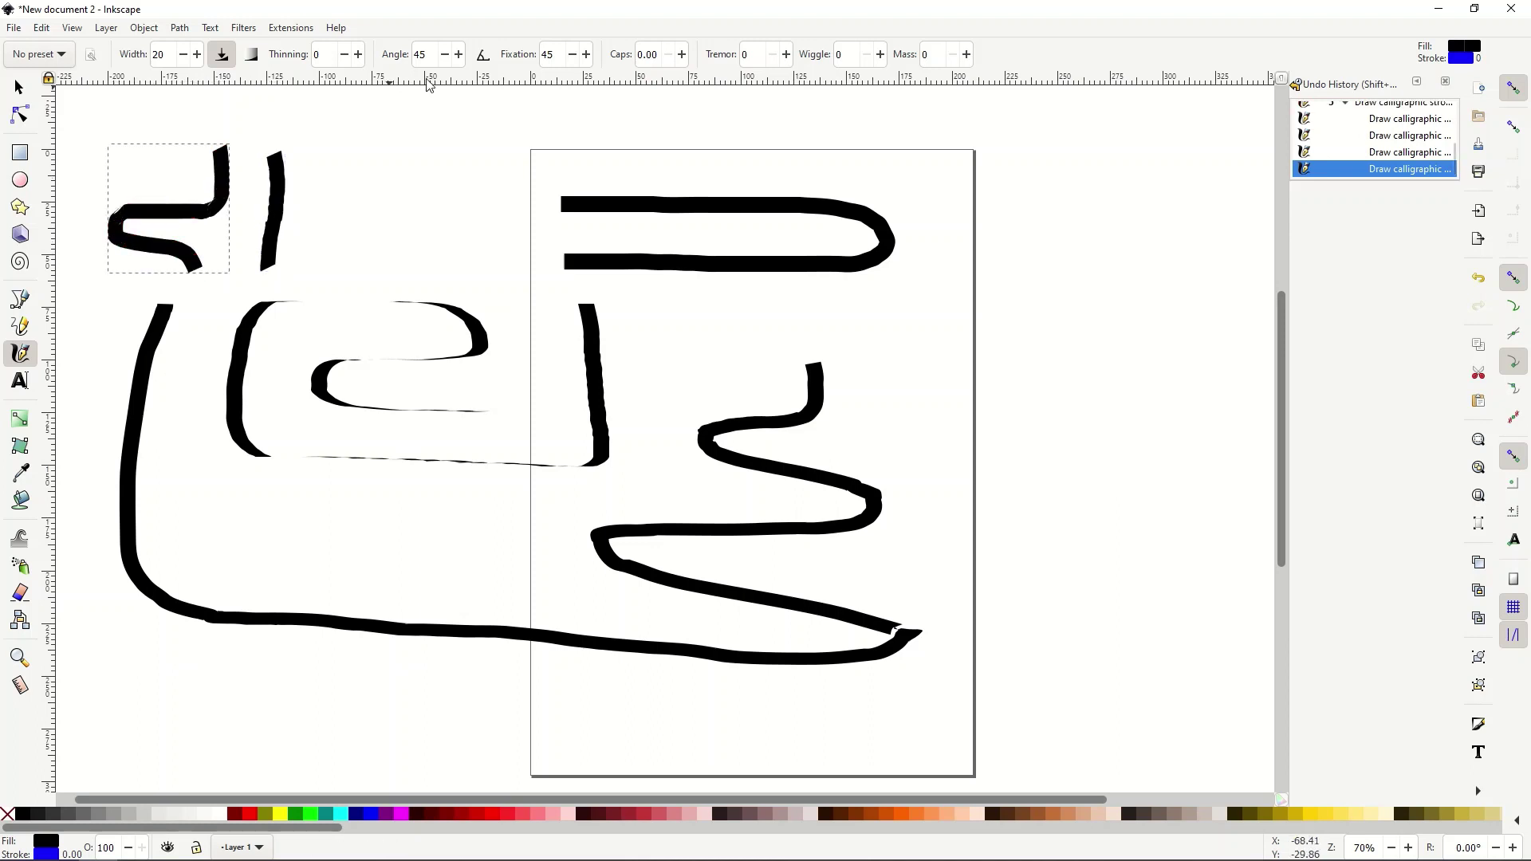
- Set the calligraphy Fixation to 100 and Angle to 80, and draw a long stroke running down beside the page
left_click(585, 59)
left_click(586, 54)
left_click(459, 55)
left_click(459, 54)
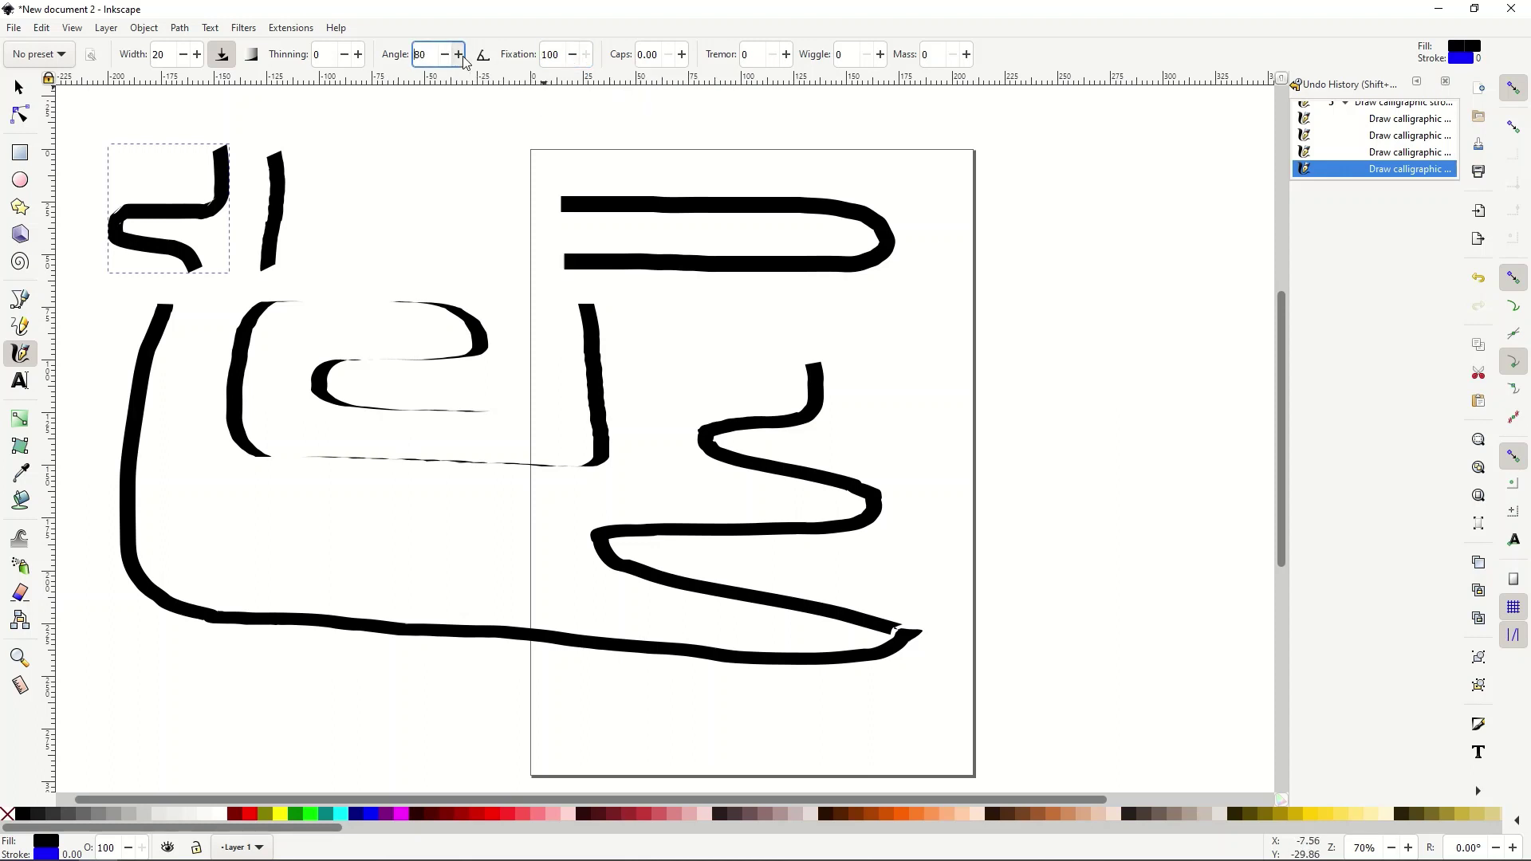
mouse_move(465, 150)
left_mouse_down()
mouse_move(462, 216)
mouse_move(425, 232)
mouse_move(375, 199)
mouse_move(373, 177)
mouse_move(404, 123)
mouse_move(483, 114)
mouse_move(518, 135)
mouse_move(509, 211)
mouse_move(447, 246)
mouse_move(355, 236)
mouse_move(336, 206)
mouse_move(357, 131)
mouse_move(414, 101)
mouse_move(487, 101)
mouse_move(554, 129)
mouse_move(563, 226)
mouse_move(463, 309)
mouse_move(203, 399)
mouse_move(268, 459)
mouse_move(1009, 498)
mouse_move(968, 310)
mouse_move(891, 353)
mouse_move(1072, 369)
mouse_move(1141, 324)
mouse_move(1104, 189)
mouse_move(1037, 217)
mouse_move(1146, 402)
mouse_move(1168, 530)
mouse_move(1099, 626)
mouse_move(1006, 660)
mouse_move(966, 599)
mouse_move(248, 729)
mouse_move(256, 602)
mouse_move(216, 559)
mouse_move(191, 680)
mouse_move(139, 697)
mouse_move(120, 571)
left_mouse_up()
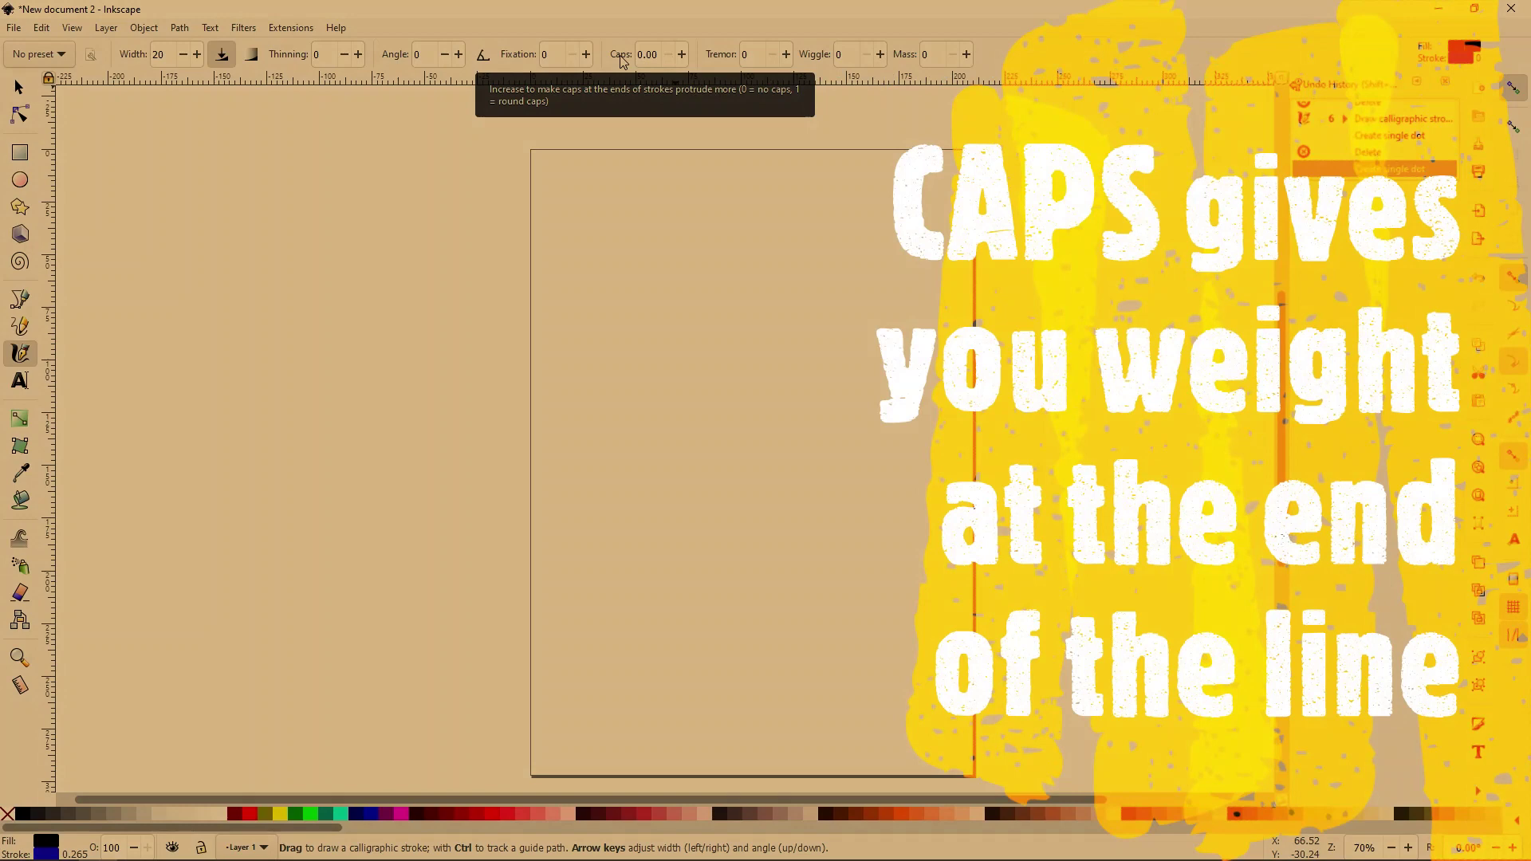
- Draw a sideways U-shaped stroke with Caps 0.00 on the page and an L-shaped stroke crossing it
left_click(682, 58)
left_click(682, 58)
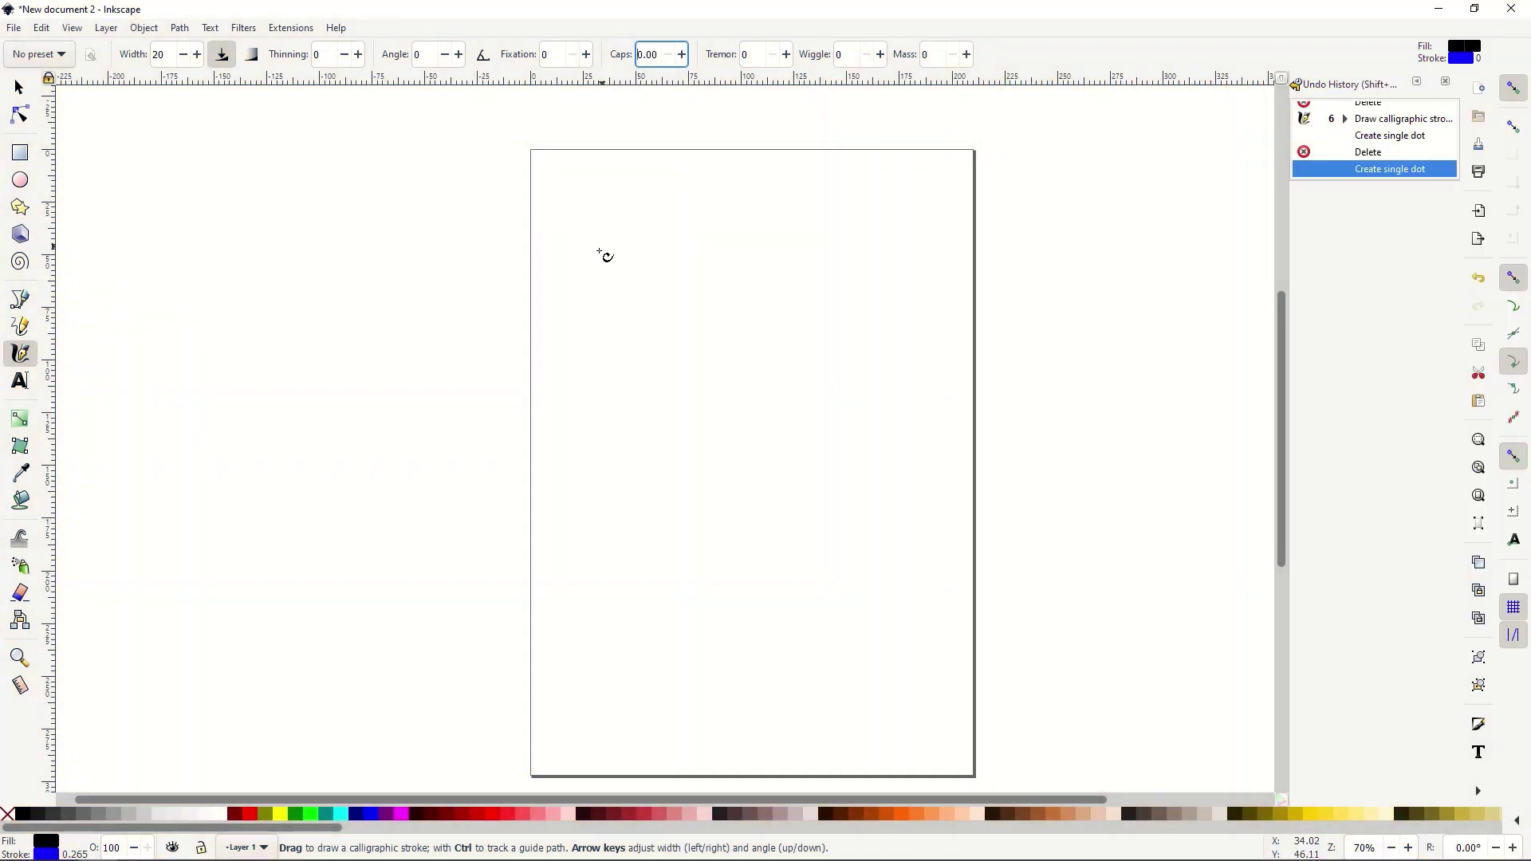
mouse_move(557, 257)
left_mouse_down()
mouse_move(695, 259)
mouse_move(804, 311)
mouse_move(762, 351)
mouse_move(562, 359)
left_mouse_up()
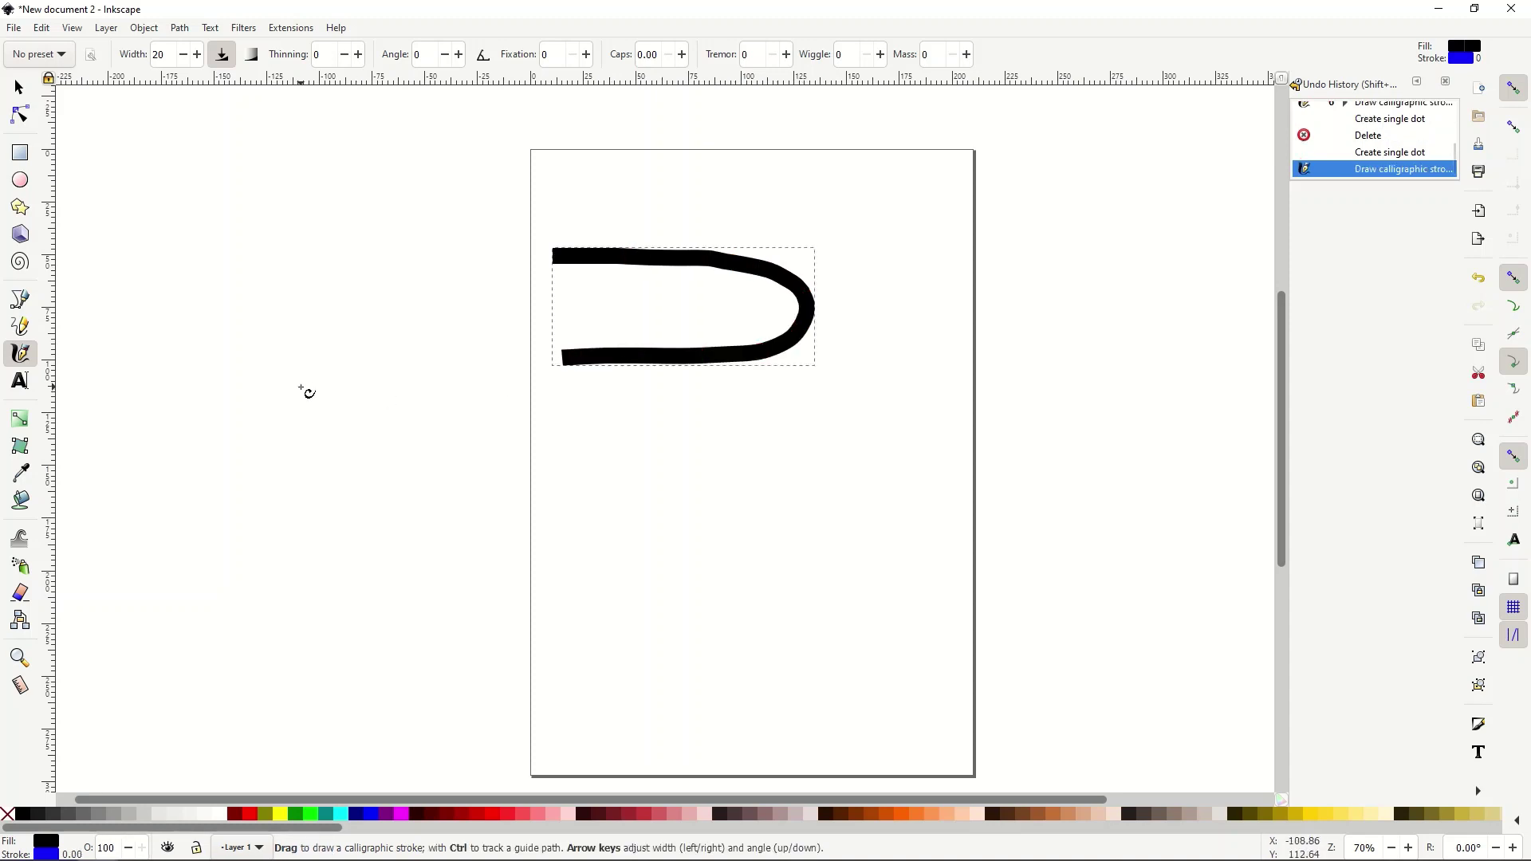
mouse_move(594, 175)
left_mouse_down()
mouse_move(609, 328)
mouse_move(658, 396)
mouse_move(915, 391)
left_mouse_up()
- Set the calligraphy Caps to 0.92 and draw a long, nearly horizontal stroke across the lower half of the page
left_click(683, 54)
left_click(688, 56)
left_click_drag(287, 523, 905, 550)
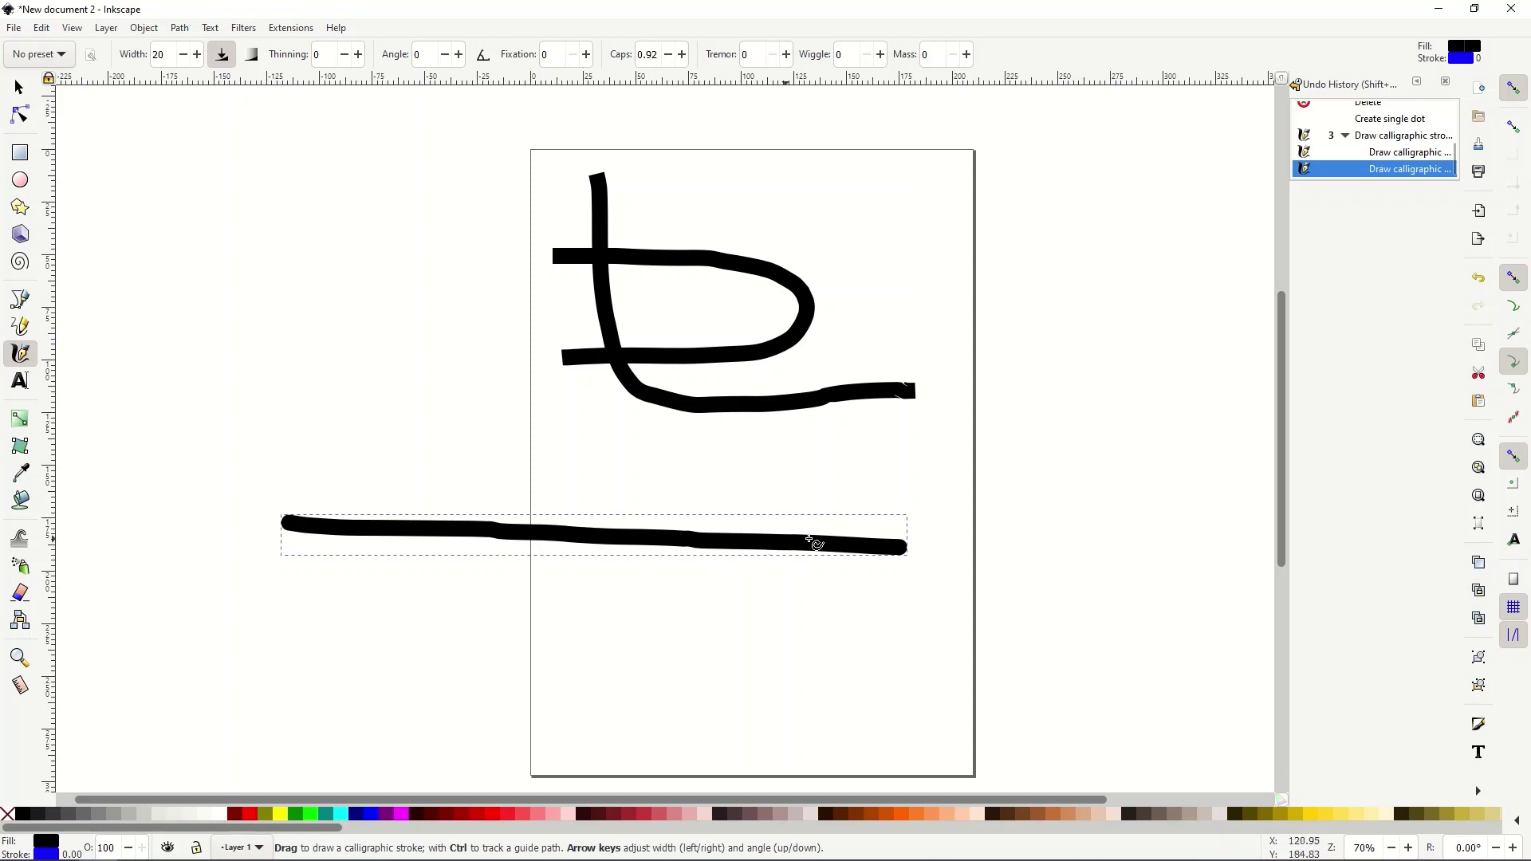
- Raise the calligraphy Caps above 0.99 and draw a long sloping stroke above the horizontal one
left_click(682, 55)
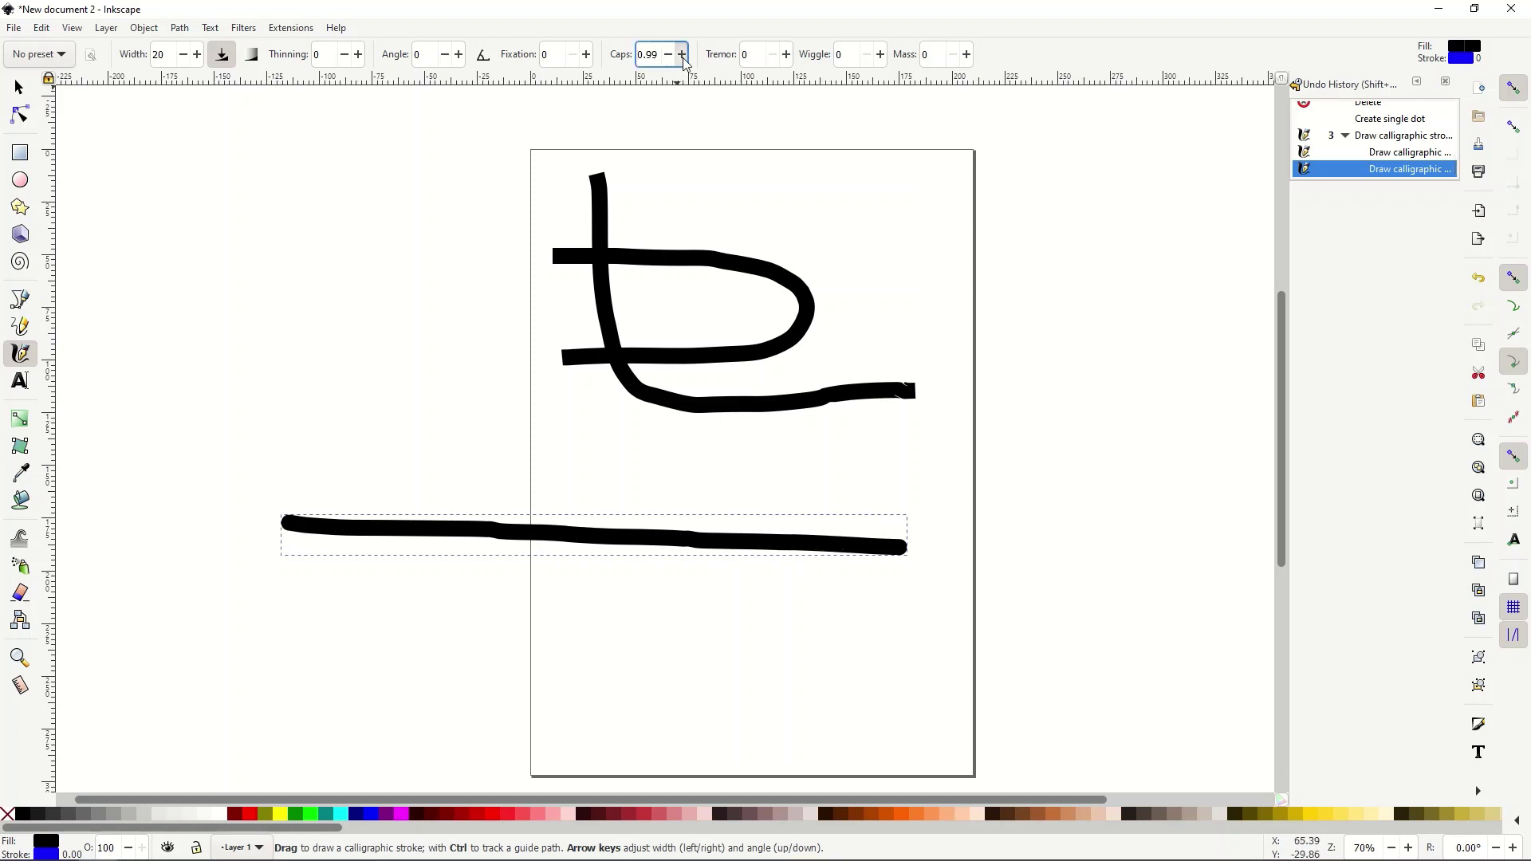
left_click(683, 55)
mouse_move(144, 369)
left_mouse_down()
mouse_move(339, 417)
mouse_move(877, 501)
left_mouse_up()
- Set the calligraphy Caps to 5.00 and draw a long horizontal stroke, a hooked stroke and another long stroke across the page
left_click(682, 55)
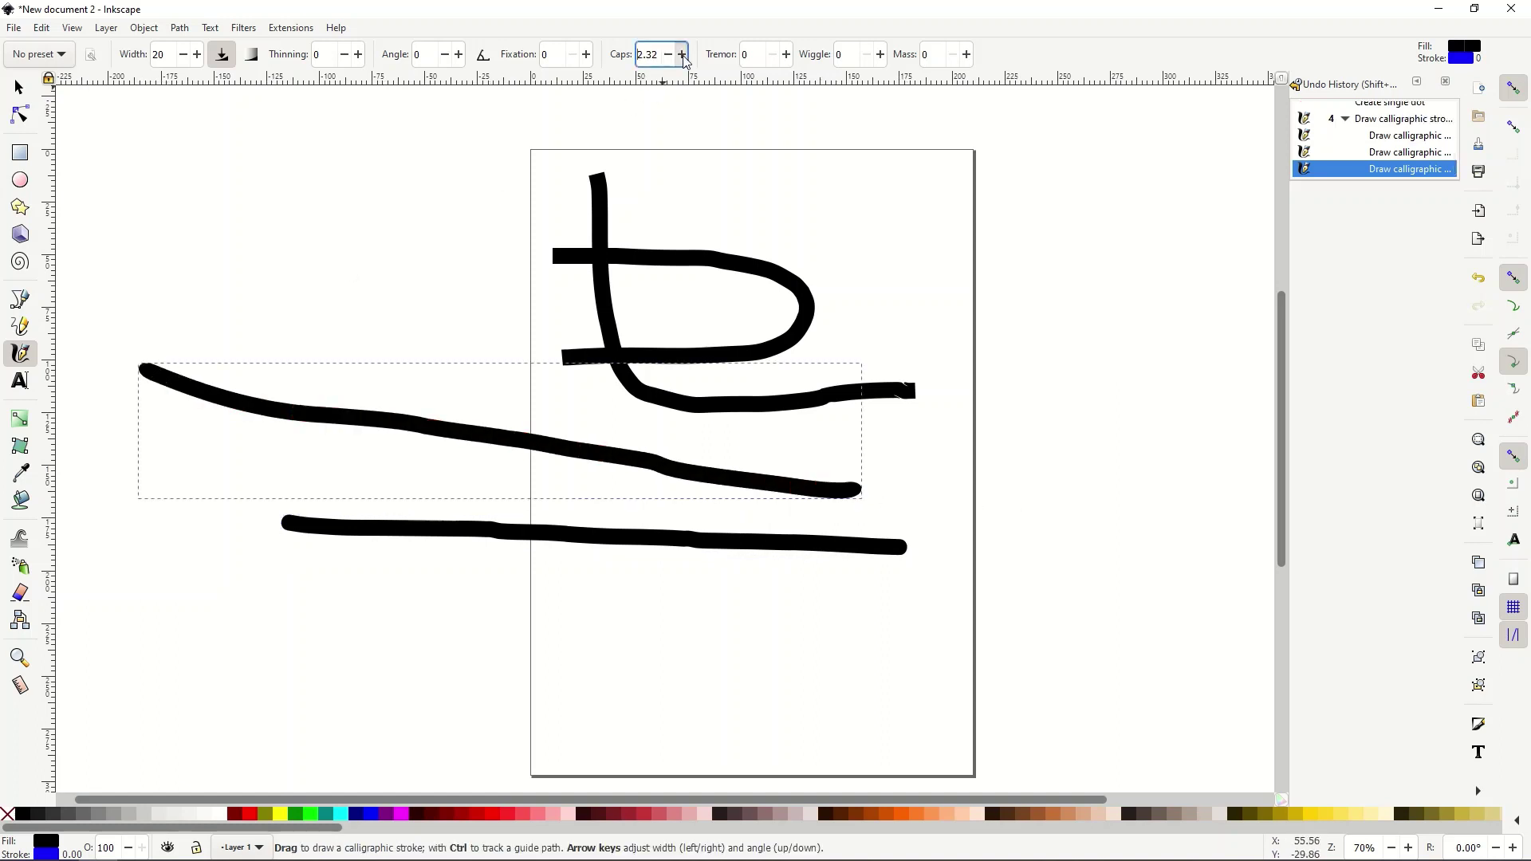
left_click(682, 55)
mouse_move(164, 170)
left_mouse_down()
mouse_move(745, 182)
mouse_move(977, 206)
left_mouse_up()
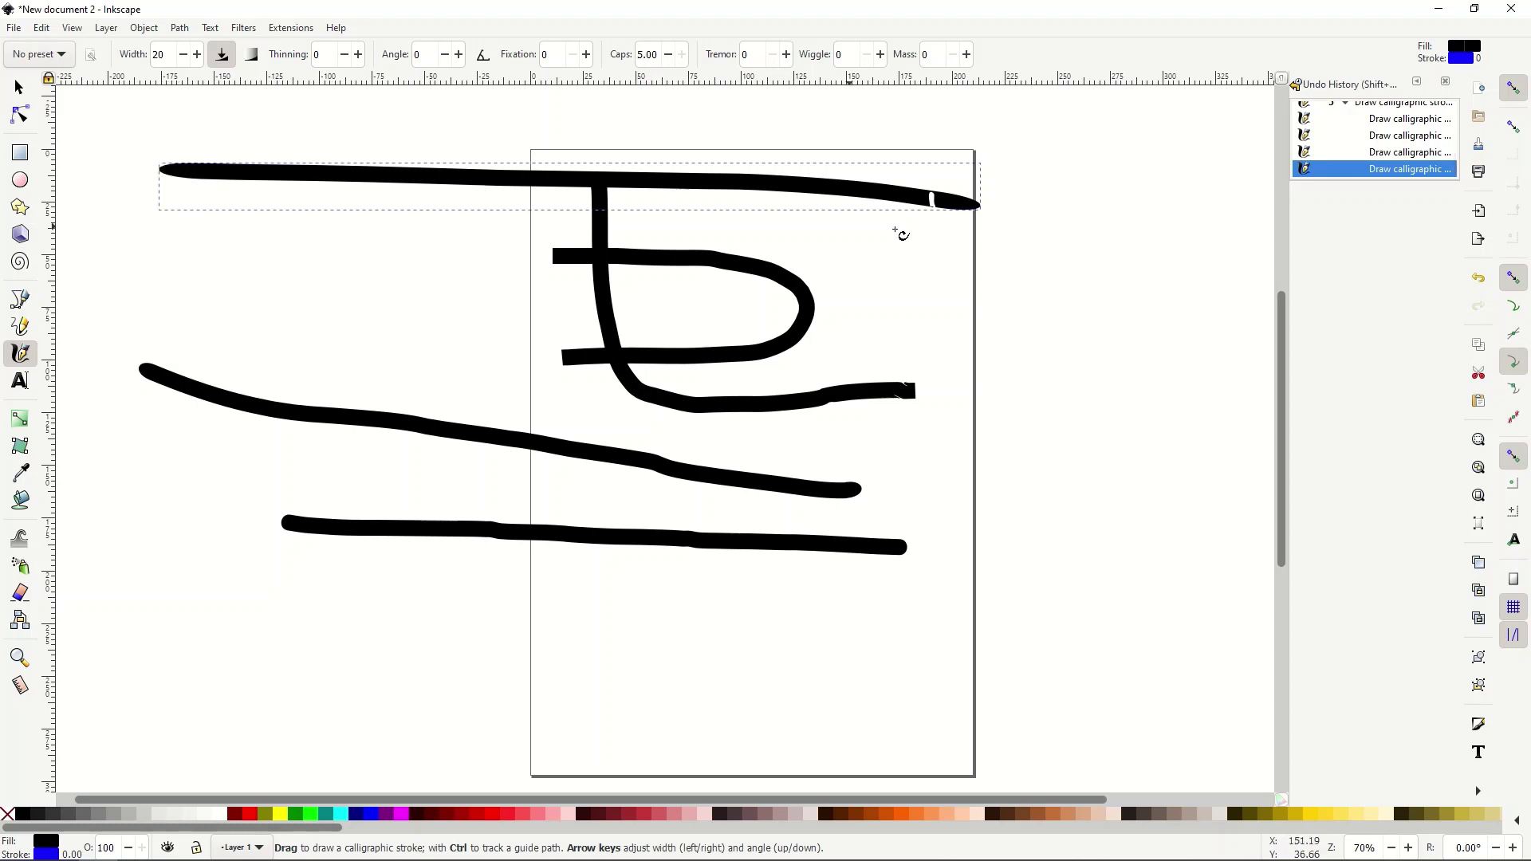
mouse_move(155, 257)
left_mouse_down()
mouse_move(523, 311)
mouse_move(1029, 338)
mouse_move(972, 510)
mouse_move(953, 508)
left_mouse_up()
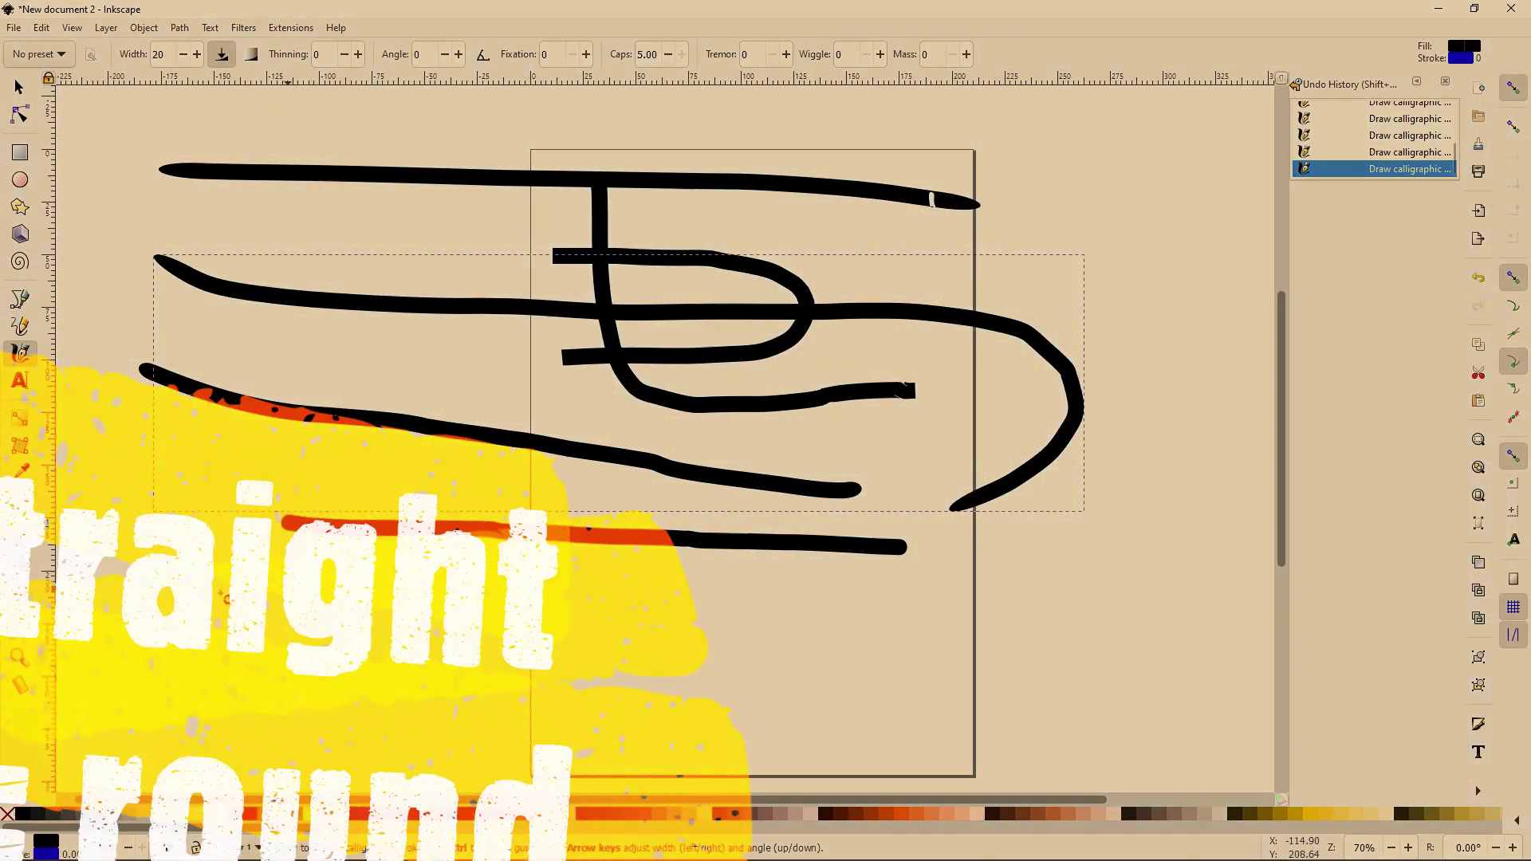
mouse_move(155, 567)
left_mouse_down()
mouse_move(275, 649)
mouse_move(495, 598)
mouse_move(768, 659)
mouse_move(1006, 686)
mouse_move(1093, 649)
mouse_move(1138, 553)
mouse_move(1141, 309)
mouse_move(1117, 259)
left_mouse_up()
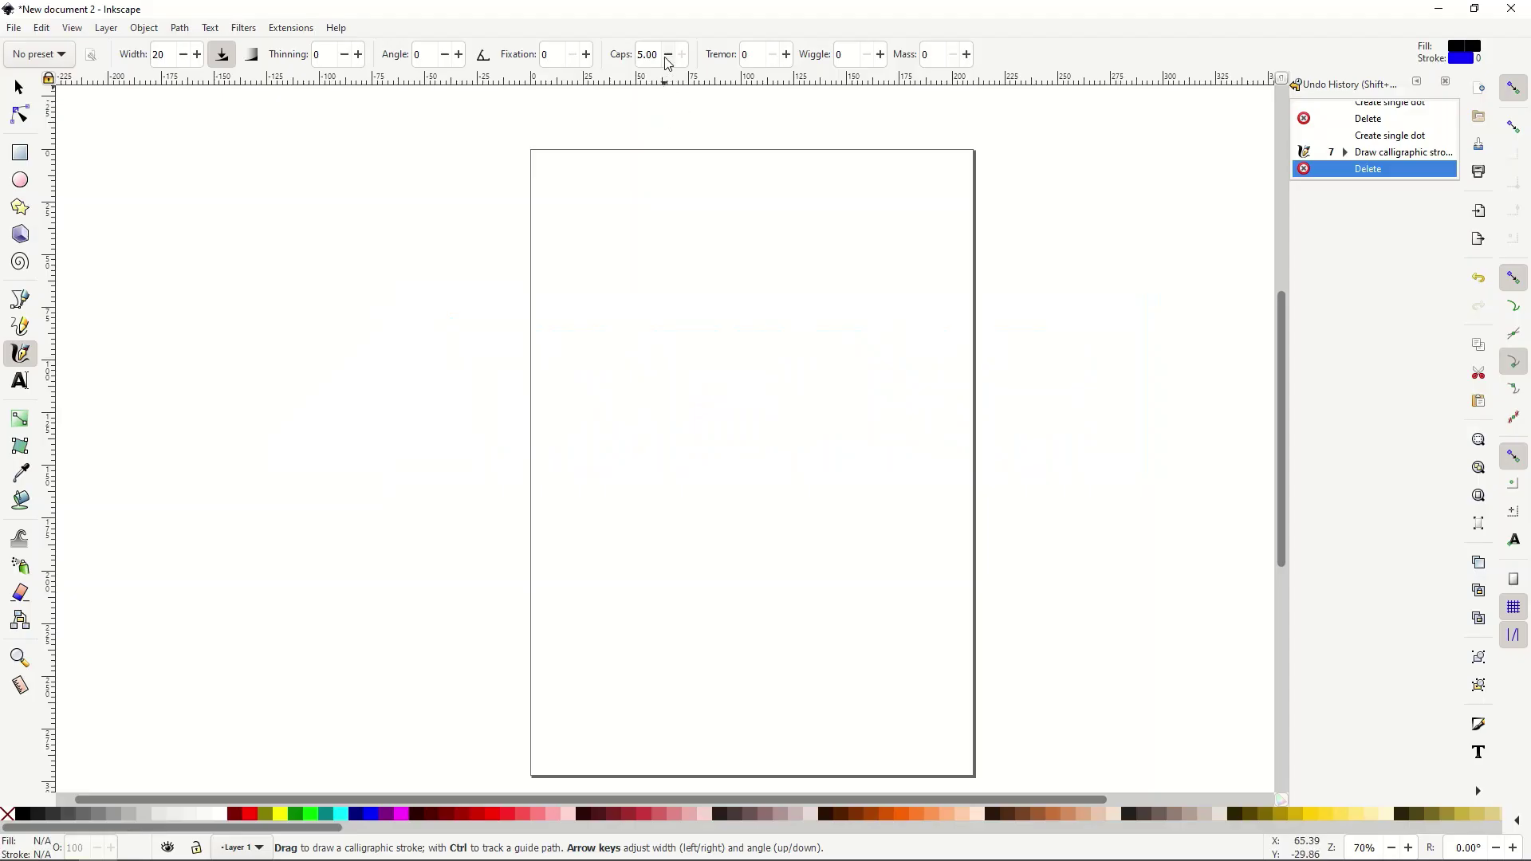
- Reset the calligraphy Caps to 0.00 and draw a long horizontal stroke across the empty page
left_click(667, 60)
left_click(667, 60)
left_click_drag(341, 339, 1068, 356)
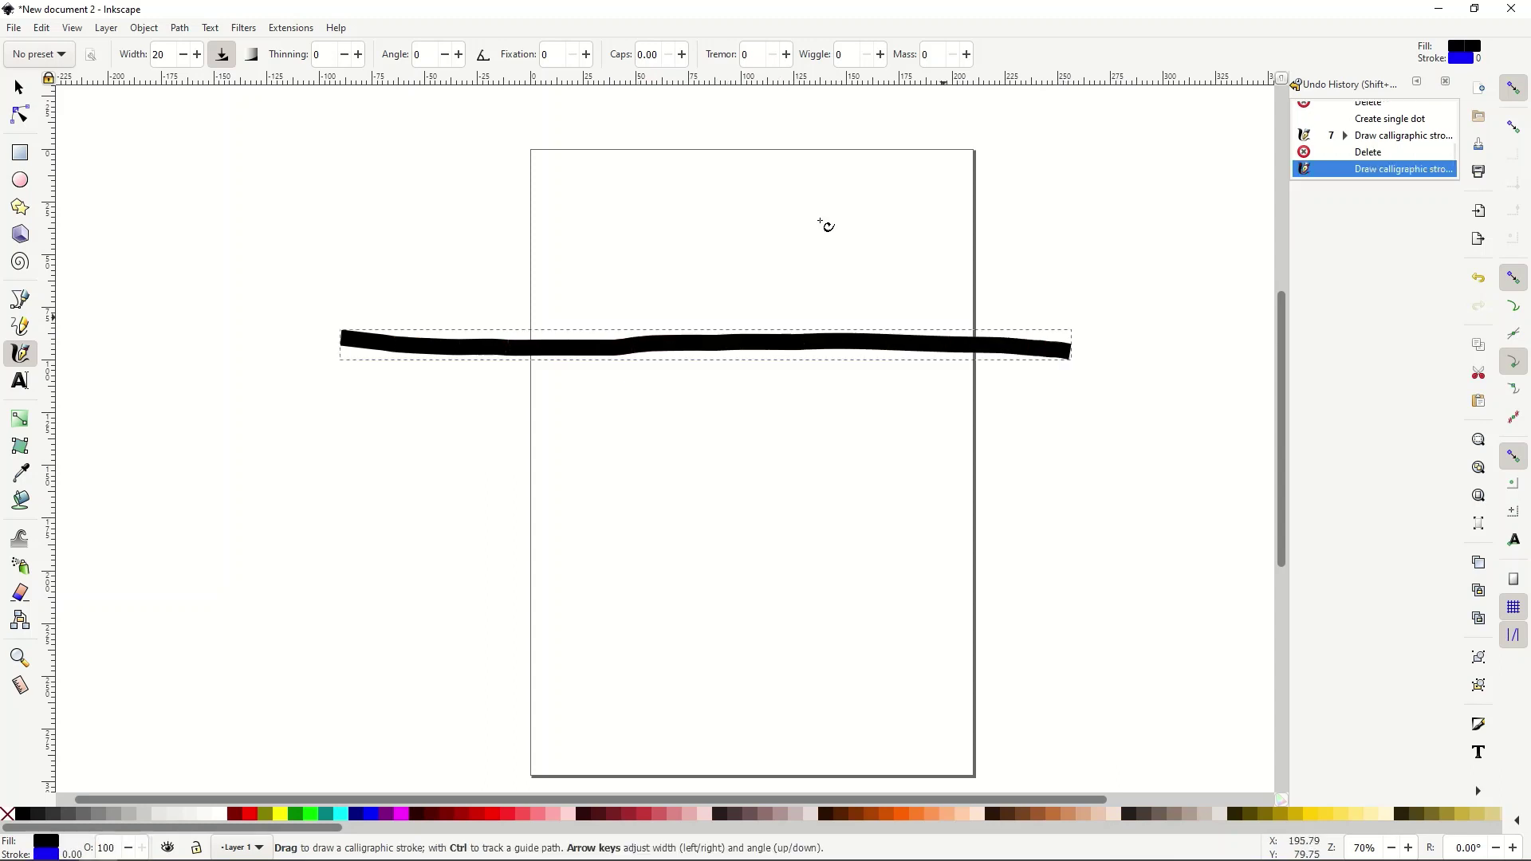
- Set the calligraphy Tremor to 60 and draw one stroke above the smooth stroke and two more below it
left_click(786, 55)
left_click(788, 63)
left_click(772, 55)
left_click(772, 62)
left_click(773, 56)
left_click_drag(258, 229, 1029, 239)
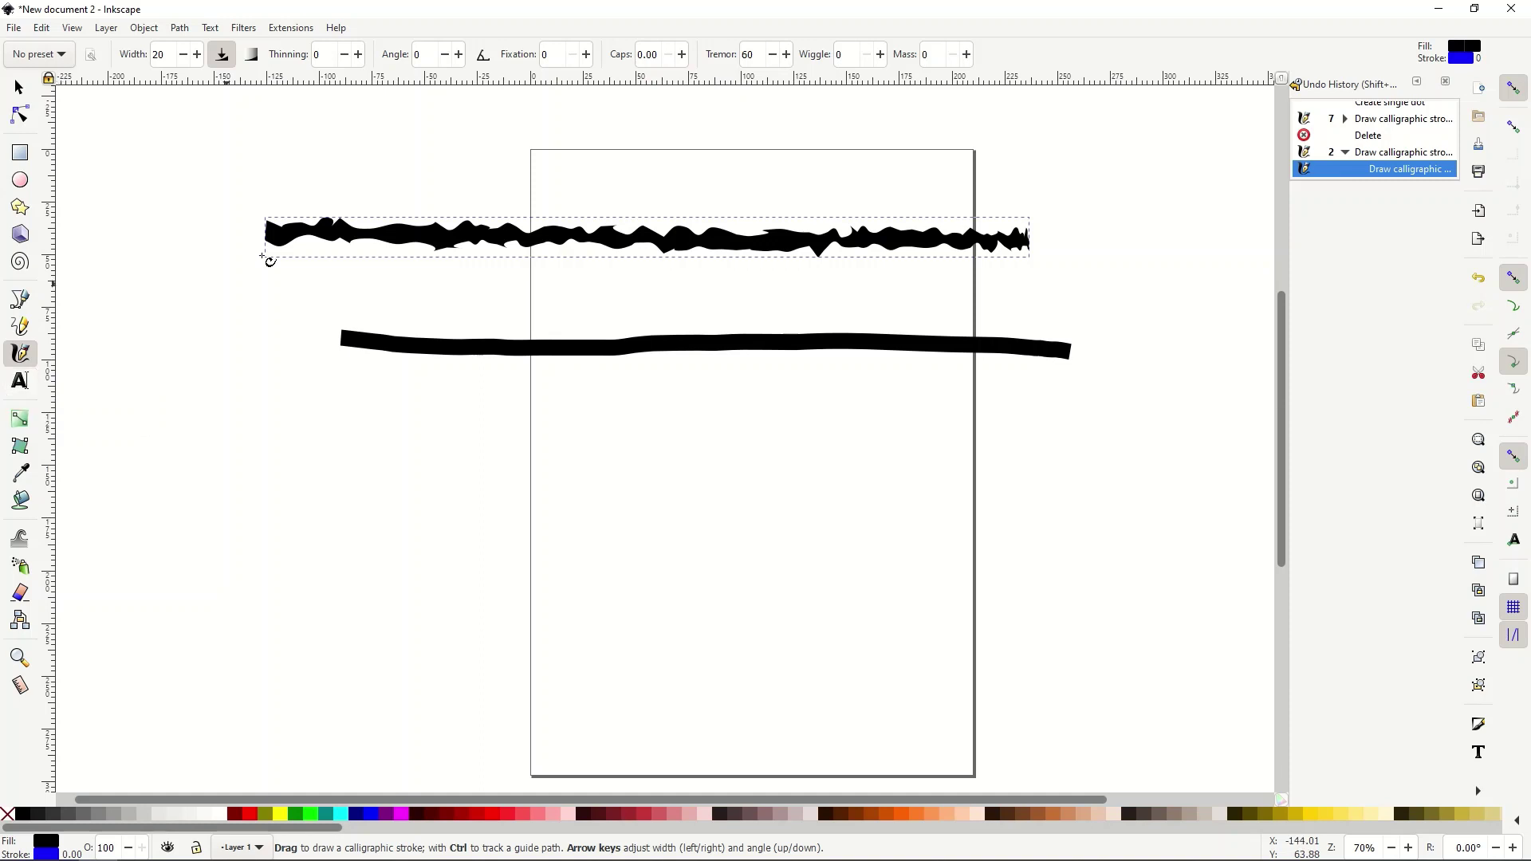
mouse_move(266, 594)
left_mouse_down()
mouse_move(475, 523)
mouse_move(1071, 538)
mouse_move(1196, 600)
left_mouse_up()
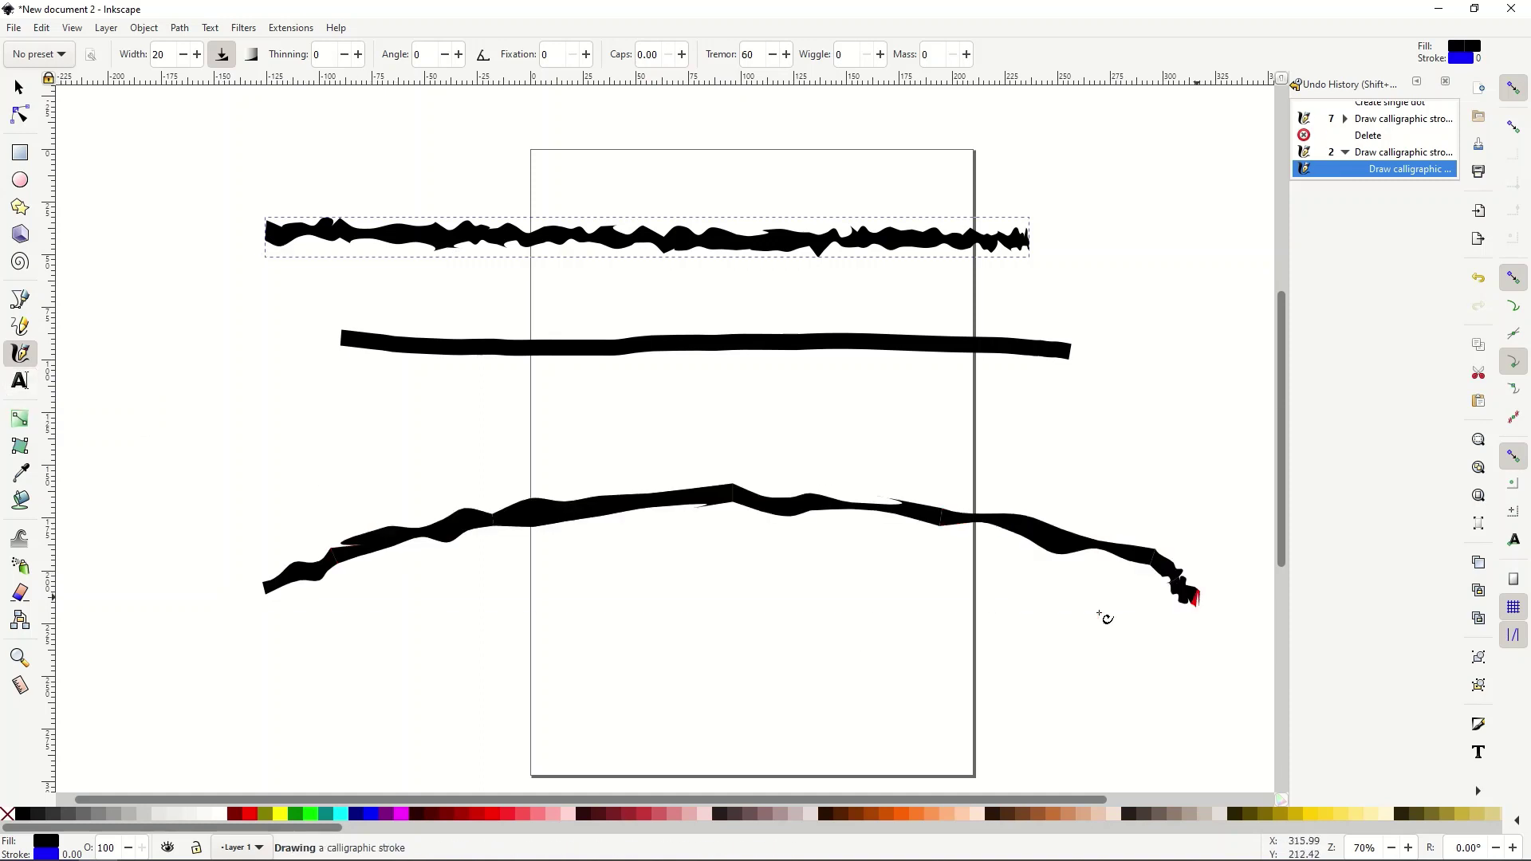
mouse_move(151, 506)
left_mouse_down()
mouse_move(256, 457)
mouse_move(579, 424)
mouse_move(999, 440)
left_mouse_up()
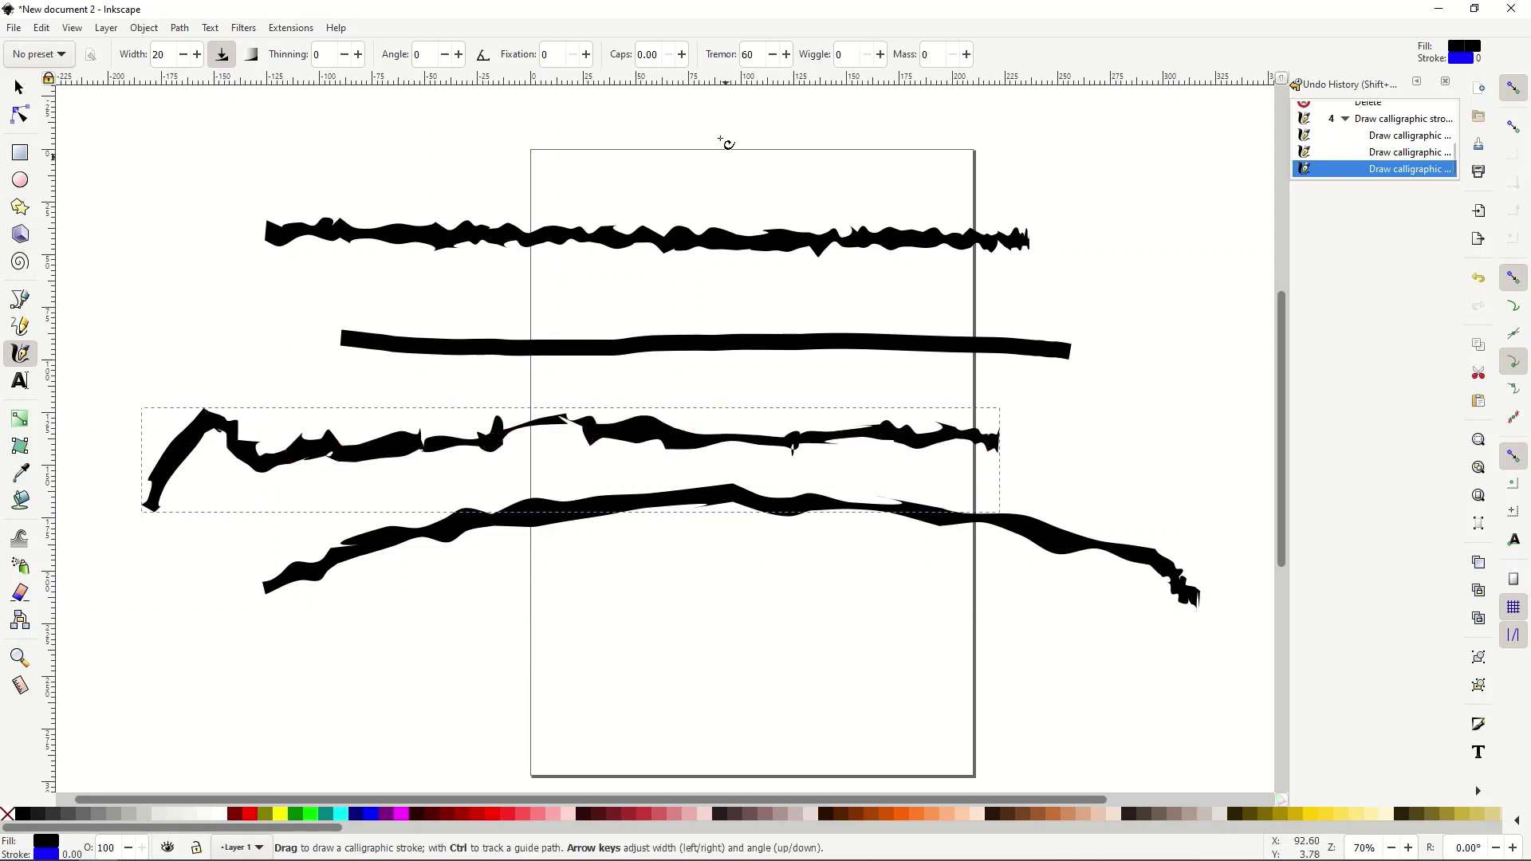
- Raise the calligraphy Tremor above 60 and draw another long stroke along the lower part of the page
left_click(787, 56)
left_click(787, 55)
mouse_move(185, 693)
left_mouse_down()
mouse_move(375, 677)
mouse_move(488, 636)
mouse_move(572, 707)
mouse_move(631, 686)
mouse_move(646, 619)
mouse_move(692, 621)
mouse_move(758, 693)
mouse_move(845, 703)
mouse_move(947, 668)
left_mouse_up()
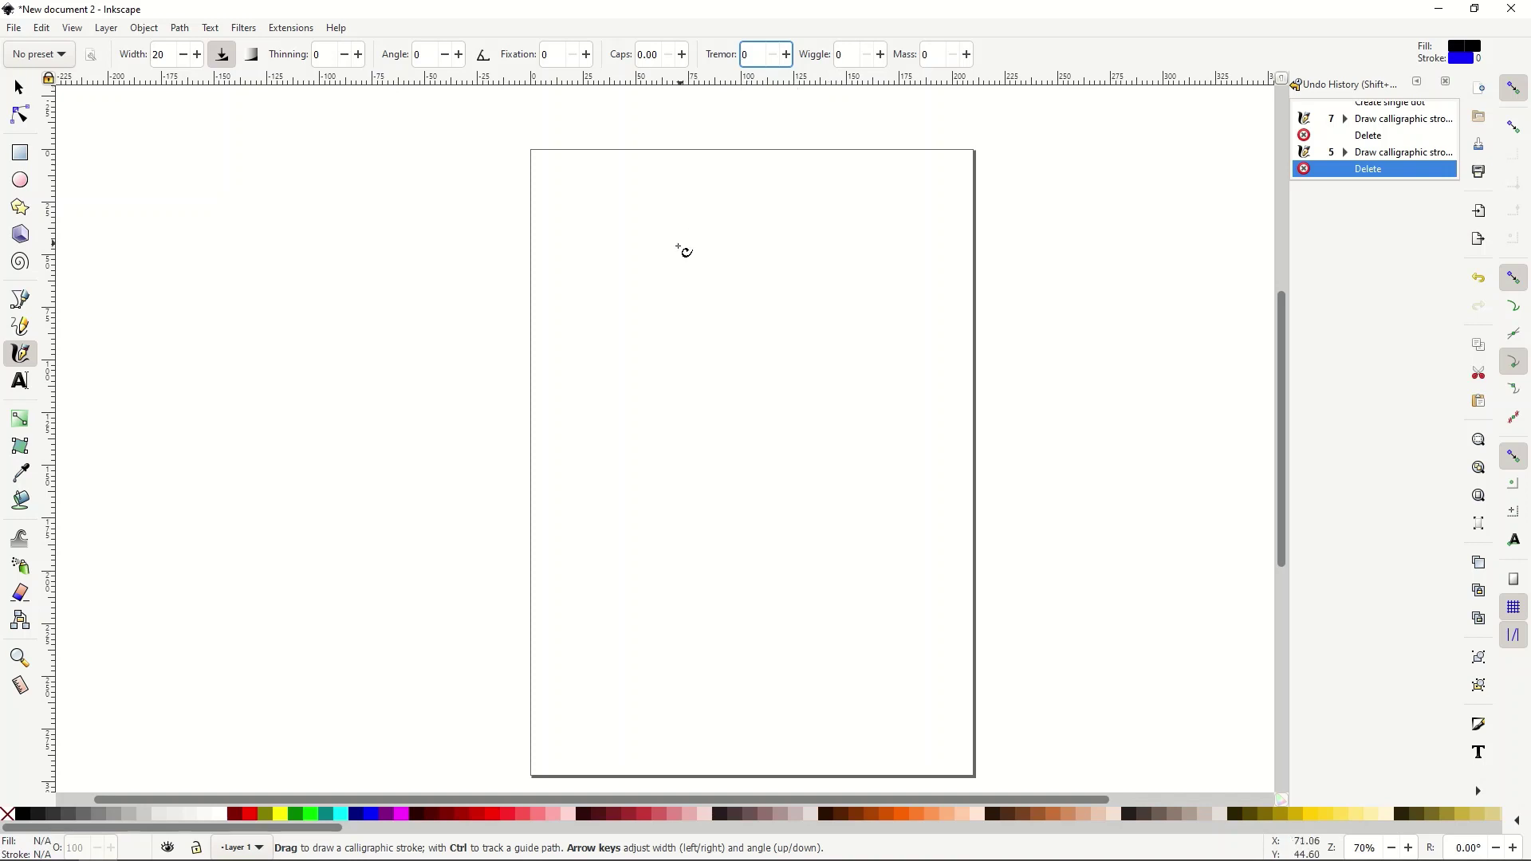
- Draw a winding stroke on the page with Tremor 0, and a long curved stroke around it with Wiggle 65
mouse_move(576, 272)
left_mouse_down()
mouse_move(779, 278)
mouse_move(842, 319)
mouse_move(624, 391)
mouse_move(686, 428)
mouse_move(568, 470)
left_mouse_up()
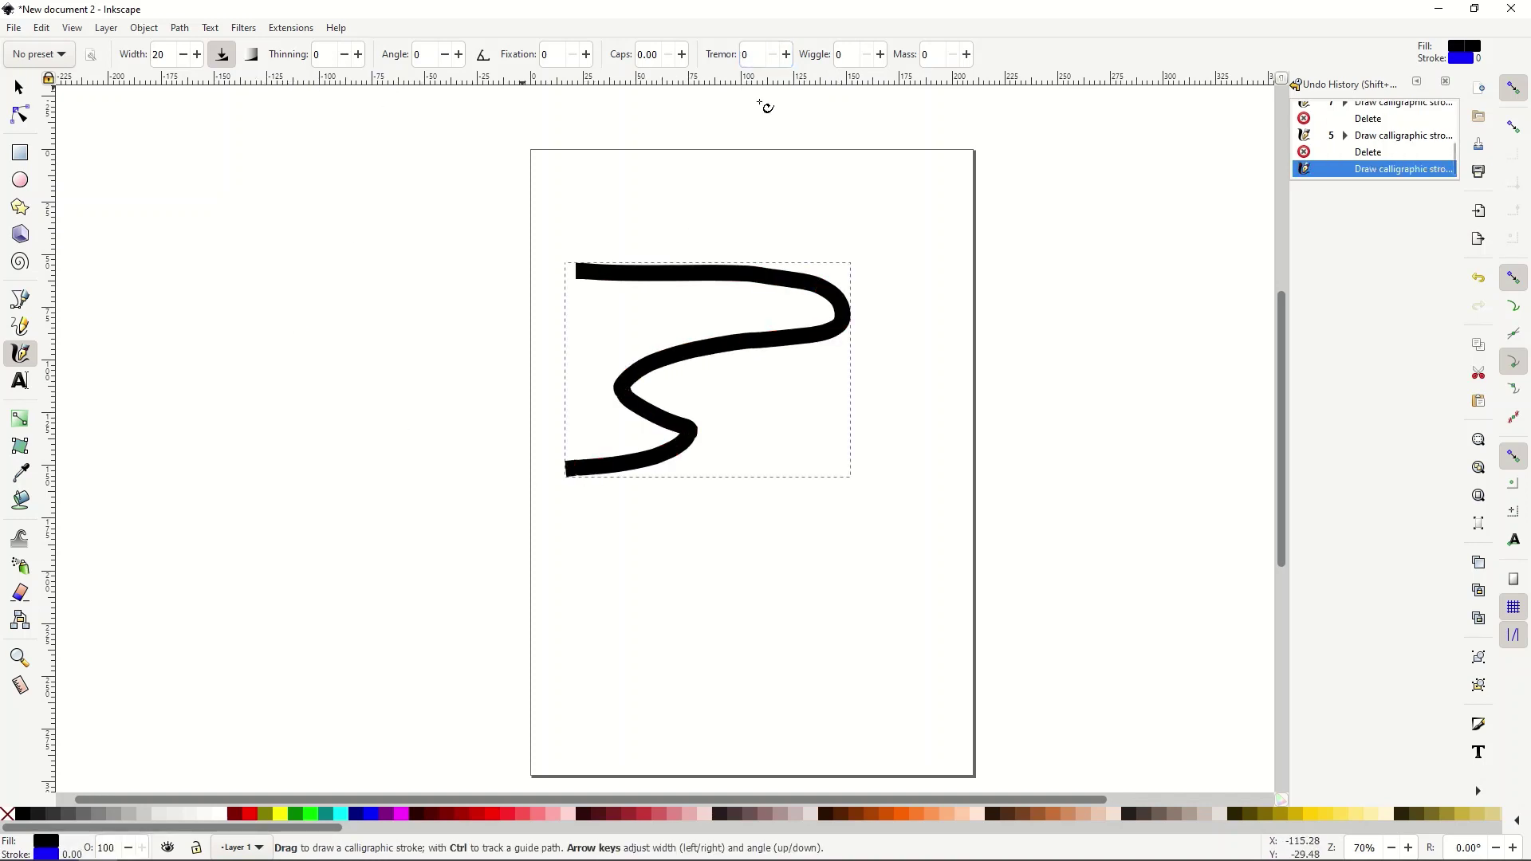
left_click(882, 54)
left_click_drag(885, 62, 868, 58)
left_click(869, 56)
mouse_move(363, 162)
left_mouse_down()
mouse_move(966, 227)
mouse_move(966, 456)
left_mouse_up()
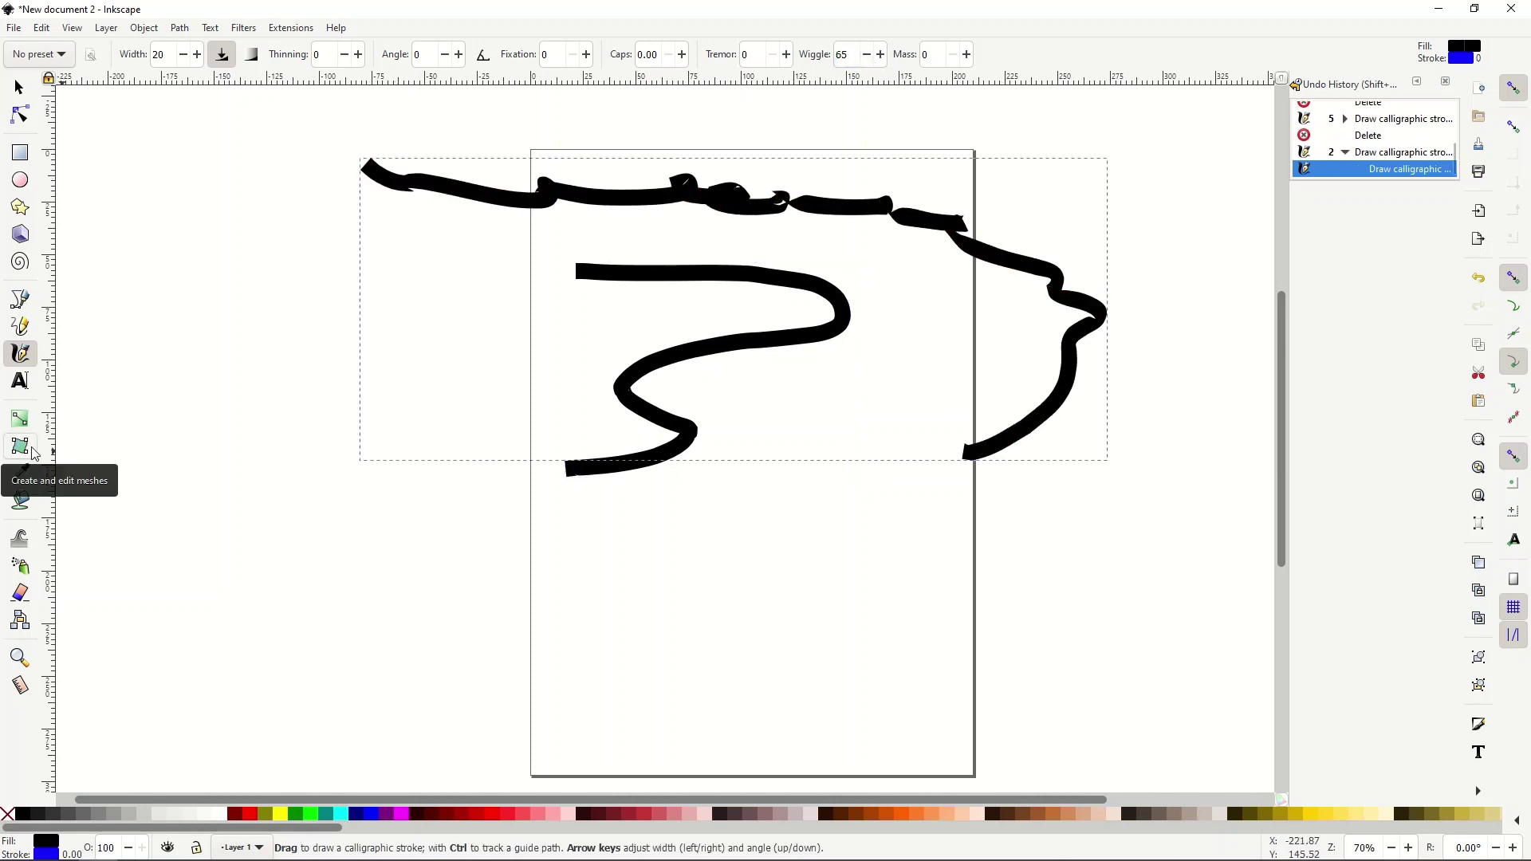
- Draw a large looping stroke and several horizontal strokes across the page with Wiggle 65
mouse_move(1143, 629)
left_mouse_down()
mouse_move(453, 637)
mouse_move(344, 559)
mouse_move(224, 342)
mouse_move(219, 273)
mouse_move(239, 242)
mouse_move(319, 242)
mouse_move(378, 412)
mouse_move(449, 484)
mouse_move(523, 529)
mouse_move(723, 546)
mouse_move(1170, 542)
left_mouse_up()
left_click_drag(1158, 673, 59, 684)
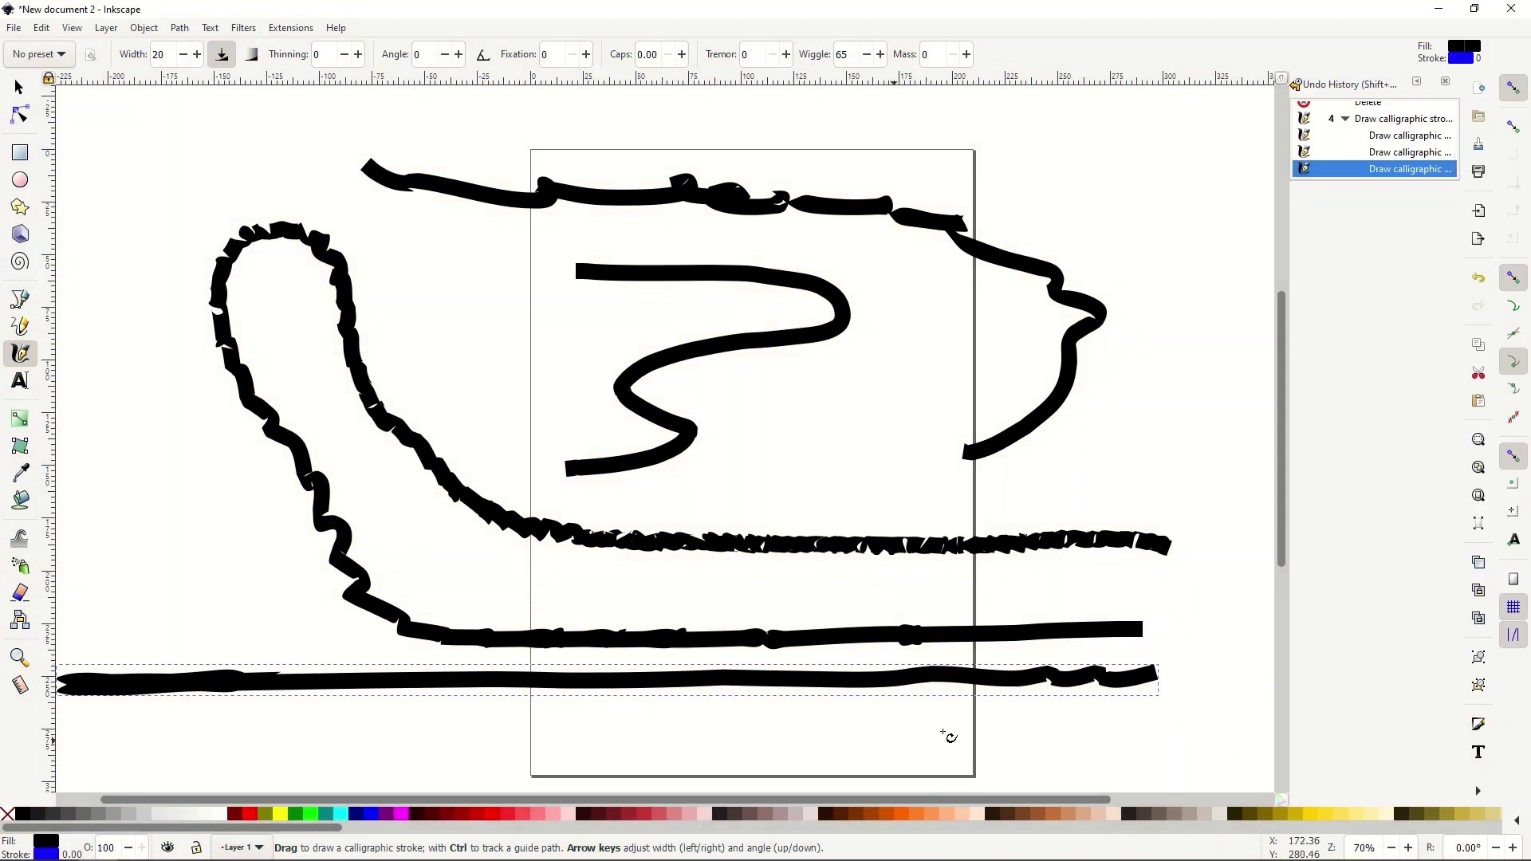
left_click_drag(1043, 740, 228, 761)
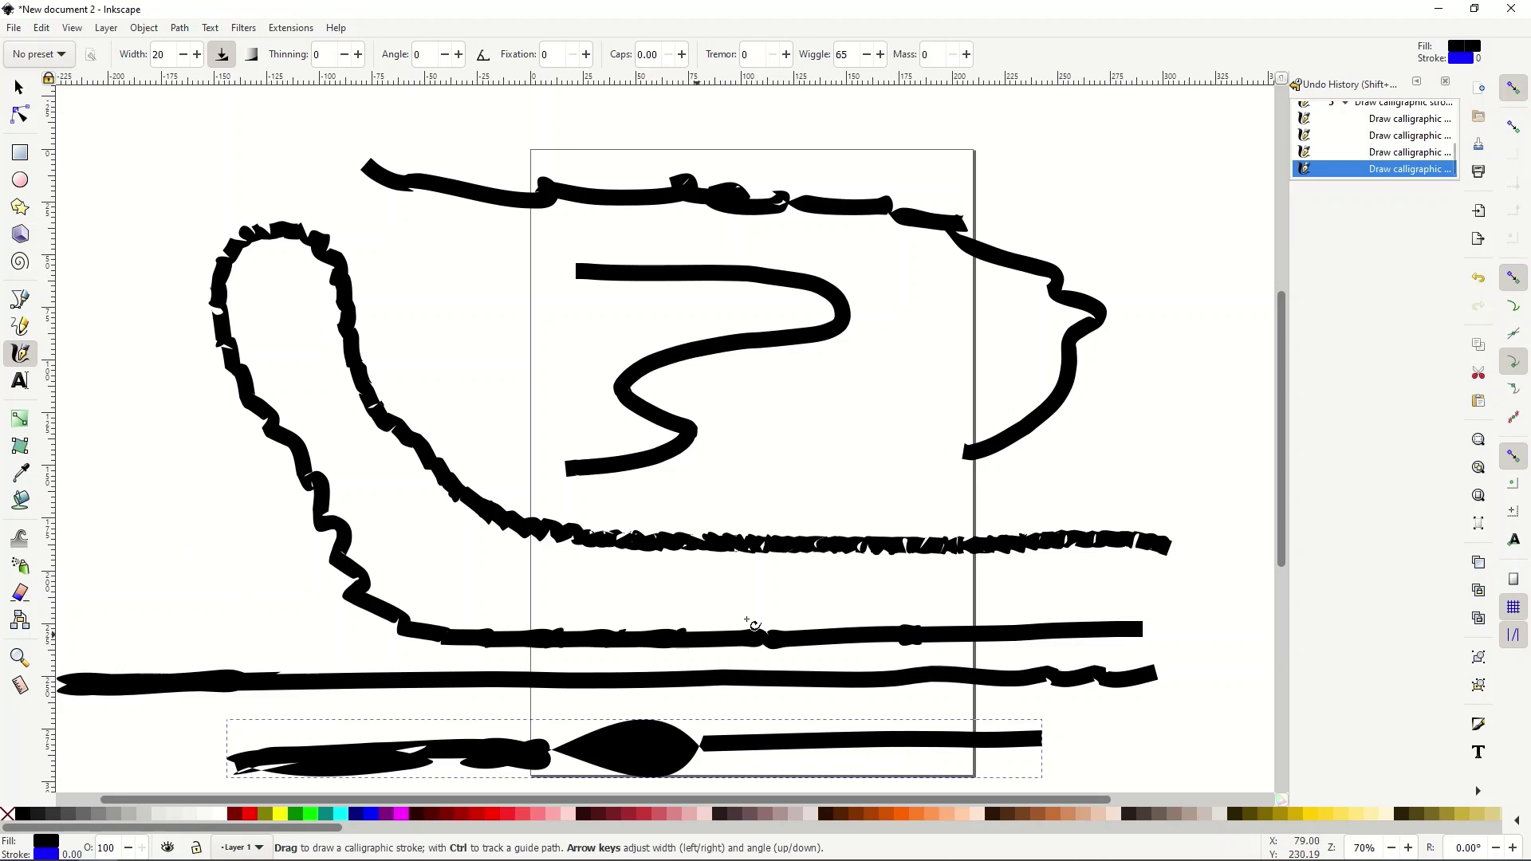
left_click_drag(968, 586, 542, 588)
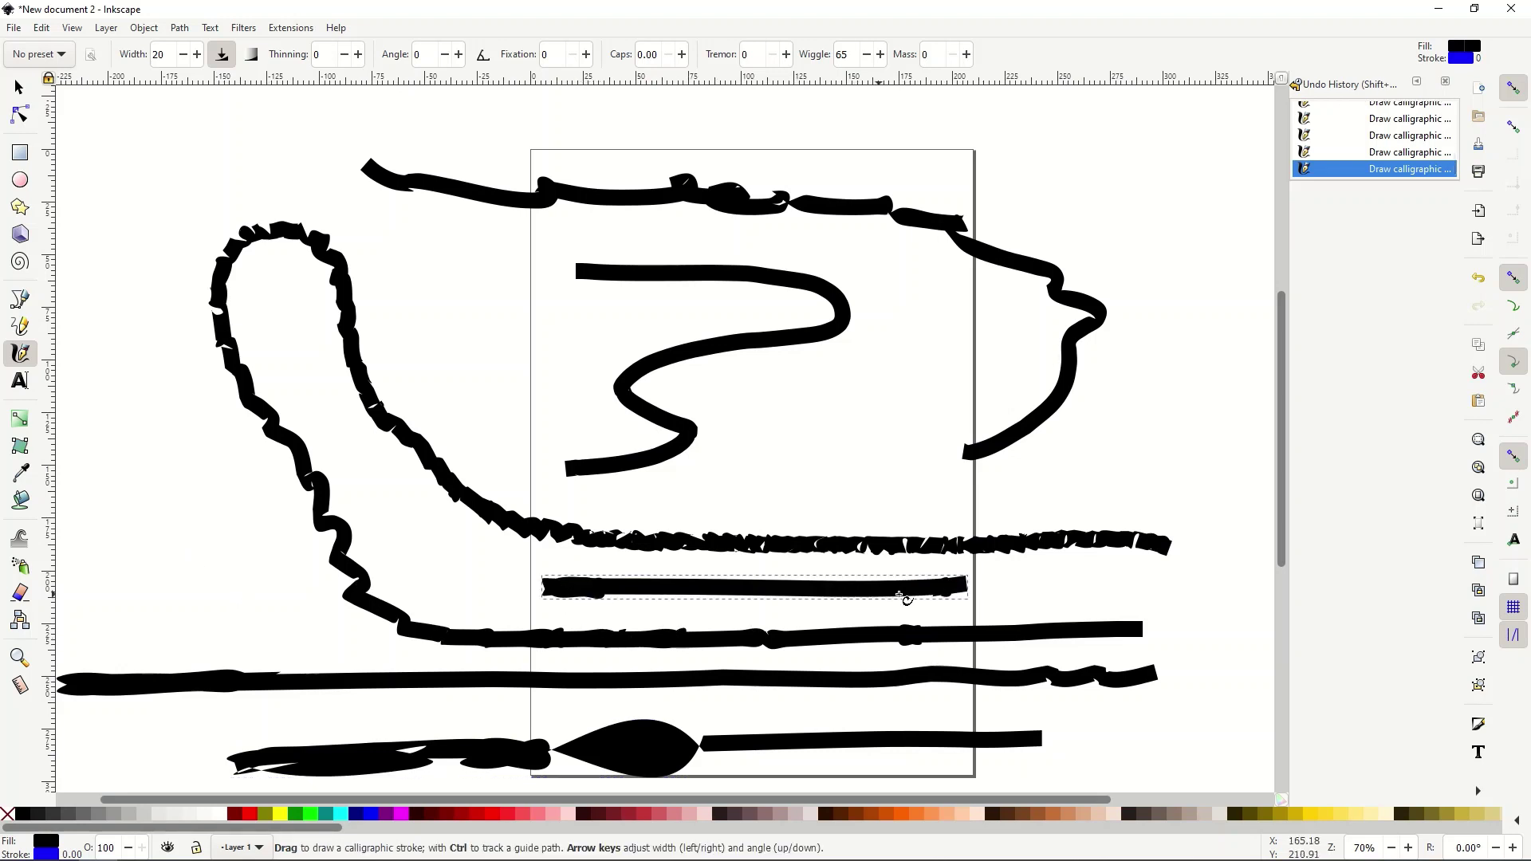
left_click_drag(1063, 496, 719, 500)
left_click_drag(945, 397, 671, 396)
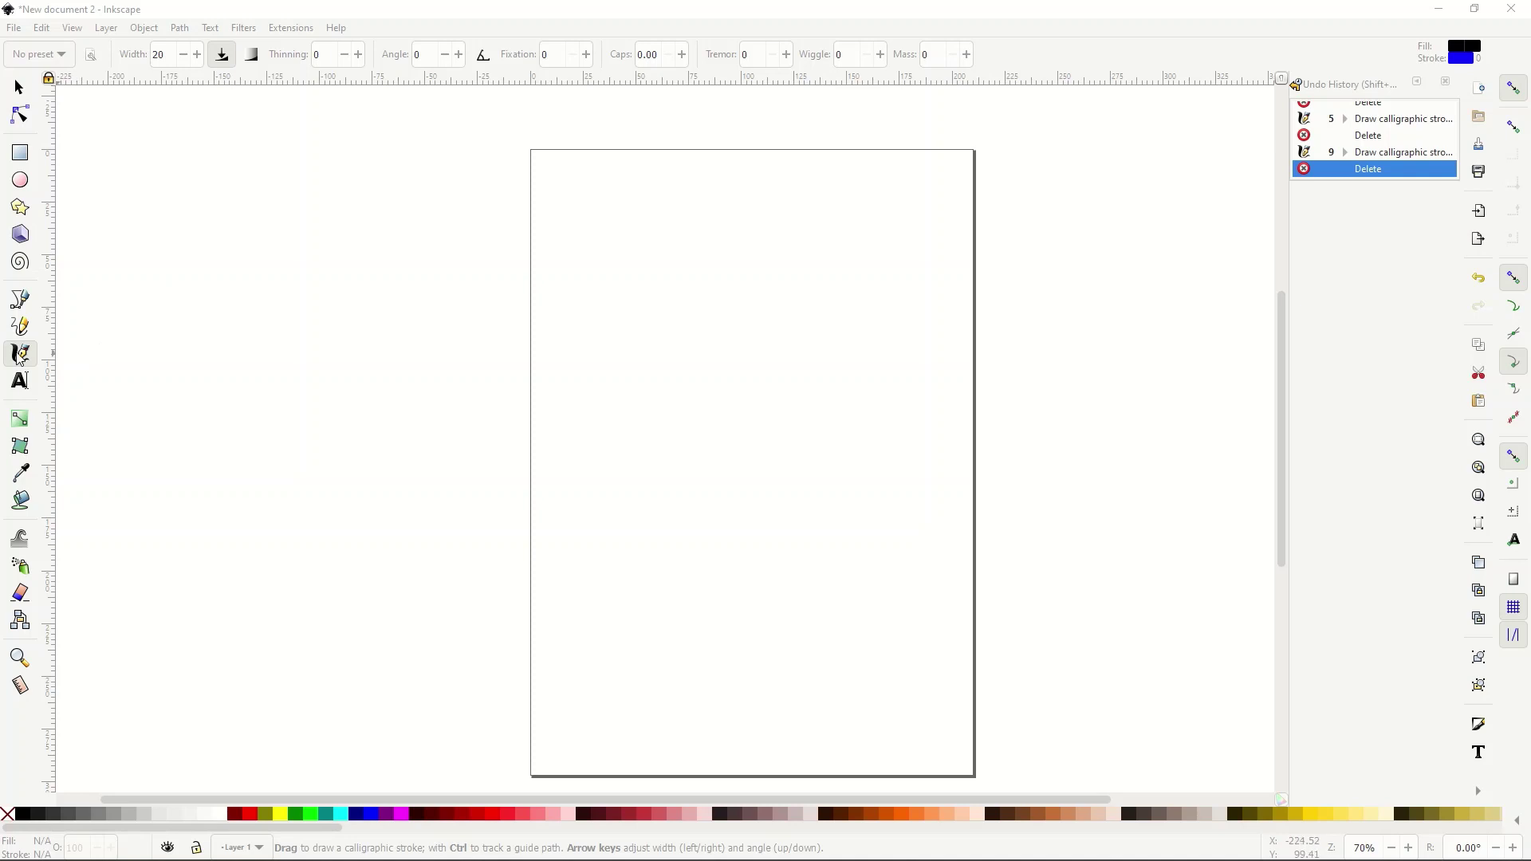
- Reselect the Calligraphy tool and draw a smooth winding stroke from the page out into the empty canvas beside it
left_click(19, 86)
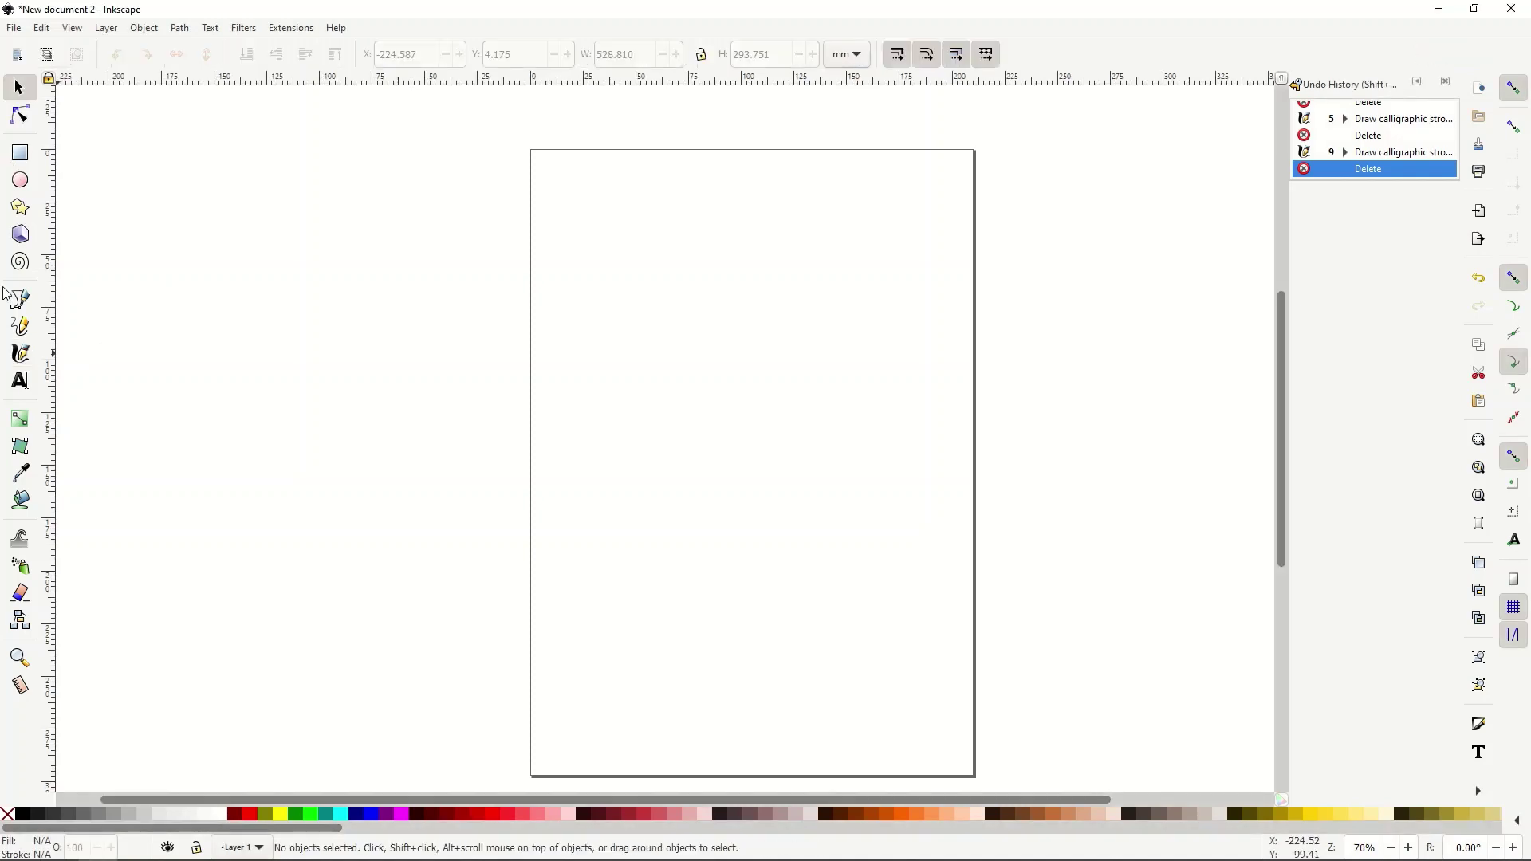
left_click(20, 354)
mouse_move(545, 254)
left_mouse_down()
mouse_move(783, 288)
mouse_move(646, 333)
mouse_move(629, 447)
mouse_move(532, 512)
mouse_move(320, 564)
mouse_move(150, 459)
mouse_move(136, 240)
left_mouse_up()
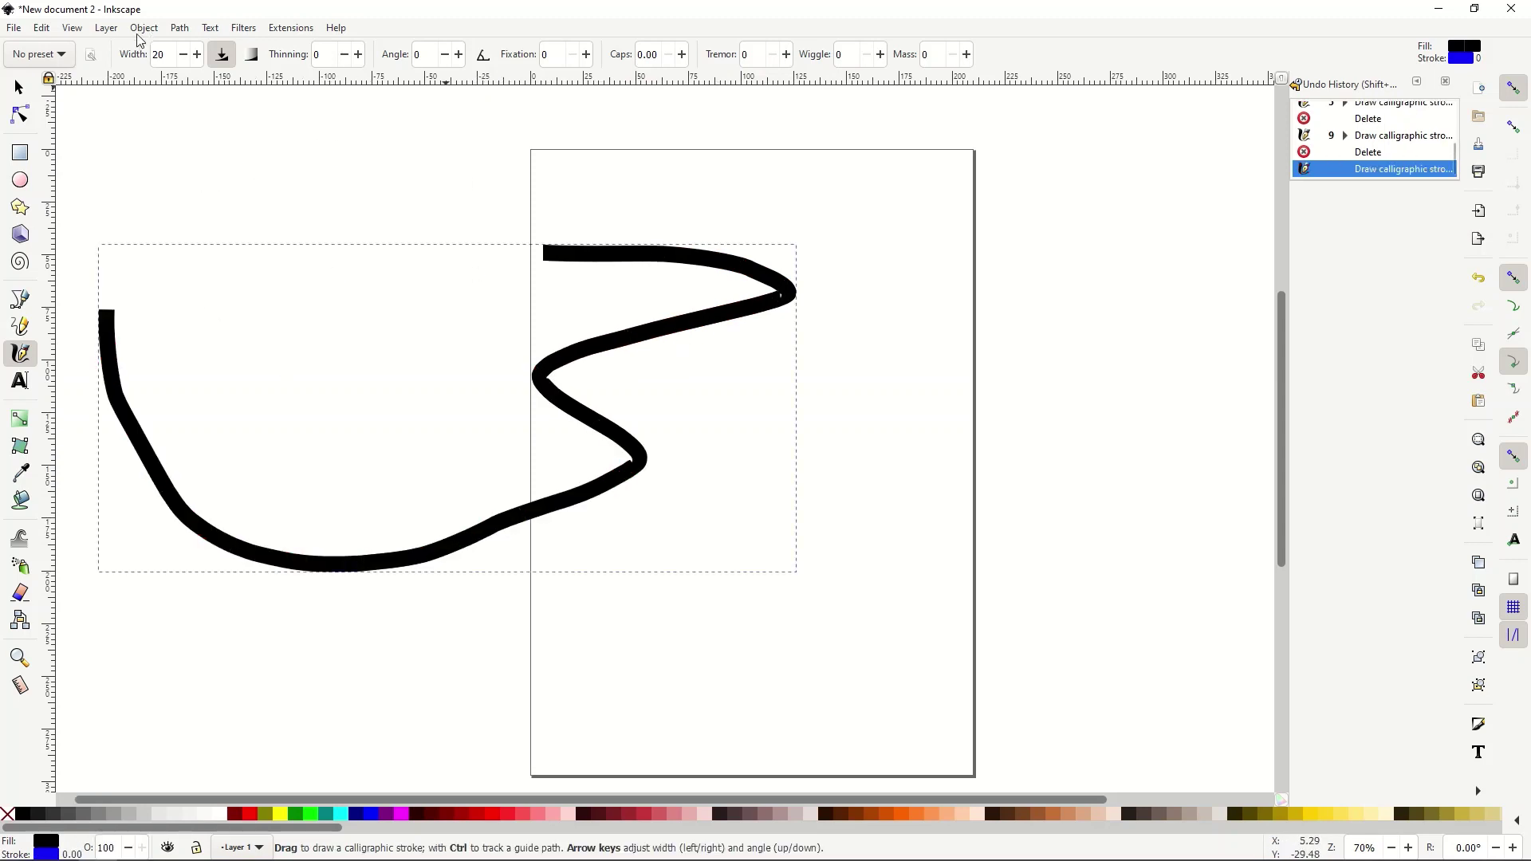
- Set the calligraphy Mass to 100 and draw a long stroke across the page
left_click(966, 55)
left_click(966, 55)
left_click(967, 55)
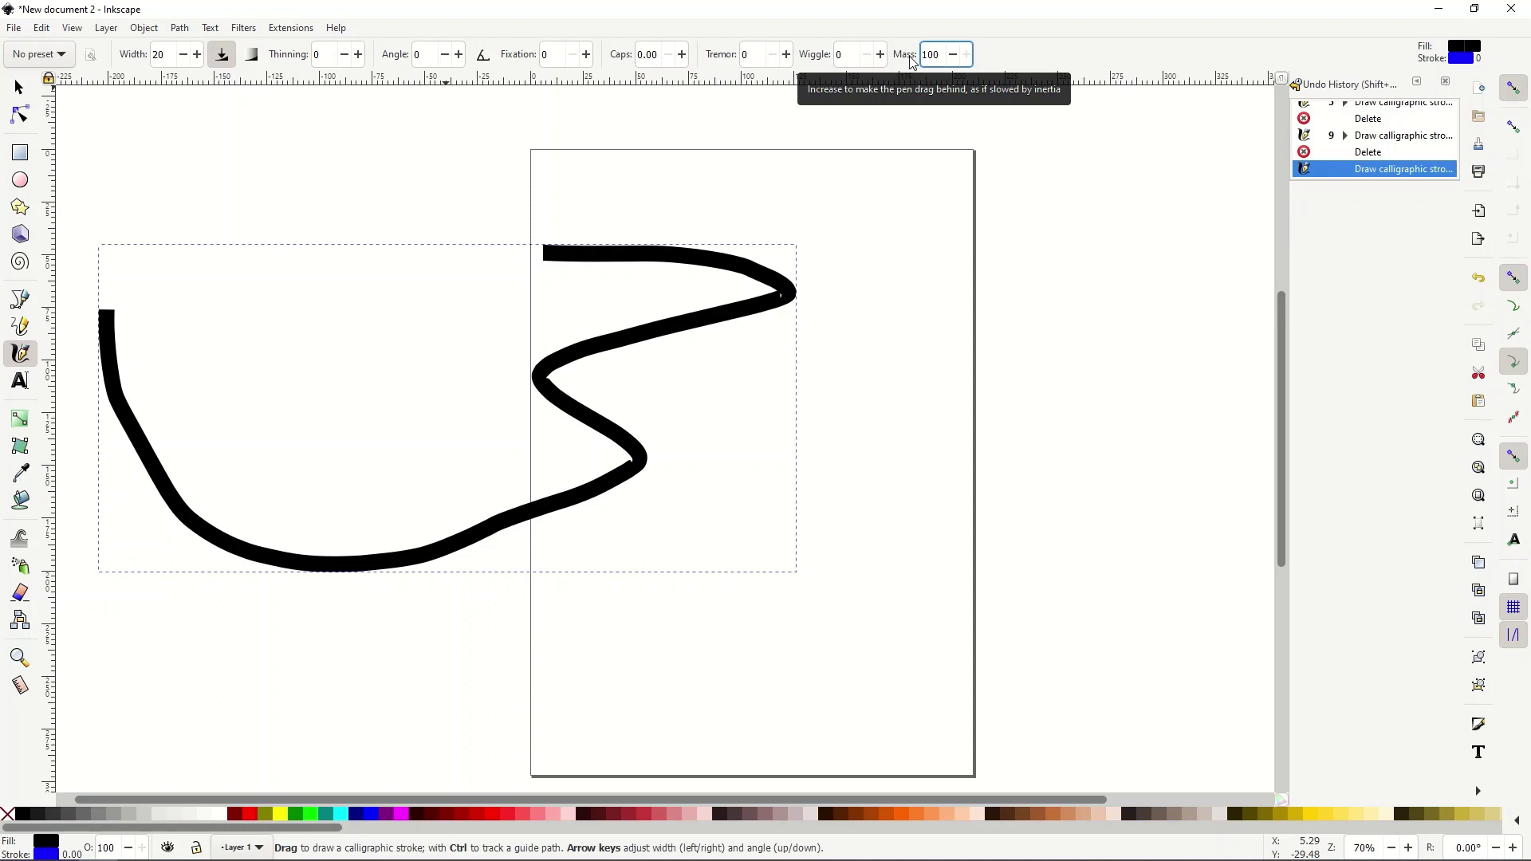
mouse_move(273, 169)
left_mouse_down()
mouse_move(750, 182)
mouse_move(899, 202)
mouse_move(948, 243)
mouse_move(900, 298)
mouse_move(784, 344)
mouse_move(223, 351)
mouse_move(236, 414)
mouse_move(269, 447)
mouse_move(446, 488)
mouse_move(941, 491)
mouse_move(952, 556)
mouse_move(856, 586)
mouse_move(593, 593)
mouse_move(399, 562)
mouse_move(314, 517)
mouse_move(240, 342)
mouse_move(266, 258)
mouse_move(639, 208)
mouse_move(920, 209)
mouse_move(1176, 443)
mouse_move(1054, 567)
mouse_move(684, 607)
mouse_move(365, 541)
mouse_move(197, 562)
mouse_move(158, 550)
mouse_move(130, 472)
mouse_move(133, 396)
mouse_move(172, 323)
mouse_move(231, 270)
mouse_move(229, 186)
mouse_move(299, 154)
mouse_move(680, 135)
mouse_move(1012, 184)
mouse_move(1110, 229)
mouse_move(1223, 427)
mouse_move(1215, 483)
mouse_move(1133, 588)
mouse_move(1044, 630)
mouse_move(496, 650)
mouse_move(372, 677)
mouse_move(359, 701)
mouse_move(465, 743)
mouse_move(816, 739)
mouse_move(1055, 548)
mouse_move(1069, 371)
mouse_move(997, 296)
mouse_move(855, 257)
mouse_move(845, 232)
mouse_move(941, 232)
mouse_move(1008, 326)
mouse_move(1015, 437)
mouse_move(810, 601)
mouse_move(974, 630)
mouse_move(960, 687)
mouse_move(786, 687)
mouse_move(590, 498)
mouse_move(882, 332)
mouse_move(1068, 447)
mouse_move(992, 642)
mouse_move(632, 683)
mouse_move(543, 812)
mouse_move(943, 742)
mouse_move(1110, 558)
mouse_move(1121, 437)
mouse_move(984, 311)
mouse_move(1003, 290)
mouse_move(1141, 362)
mouse_move(1148, 519)
mouse_move(983, 598)
mouse_move(905, 659)
mouse_move(1027, 679)
mouse_move(1132, 543)
mouse_move(1114, 390)
mouse_move(1078, 318)
mouse_move(1015, 280)
mouse_move(874, 276)
mouse_move(851, 247)
mouse_move(901, 218)
mouse_move(1025, 215)
mouse_move(1179, 256)
mouse_move(1210, 352)
mouse_move(1060, 533)
mouse_move(1073, 578)
mouse_move(1164, 611)
mouse_move(1077, 691)
mouse_move(1199, 686)
mouse_move(1218, 560)
left_mouse_up()
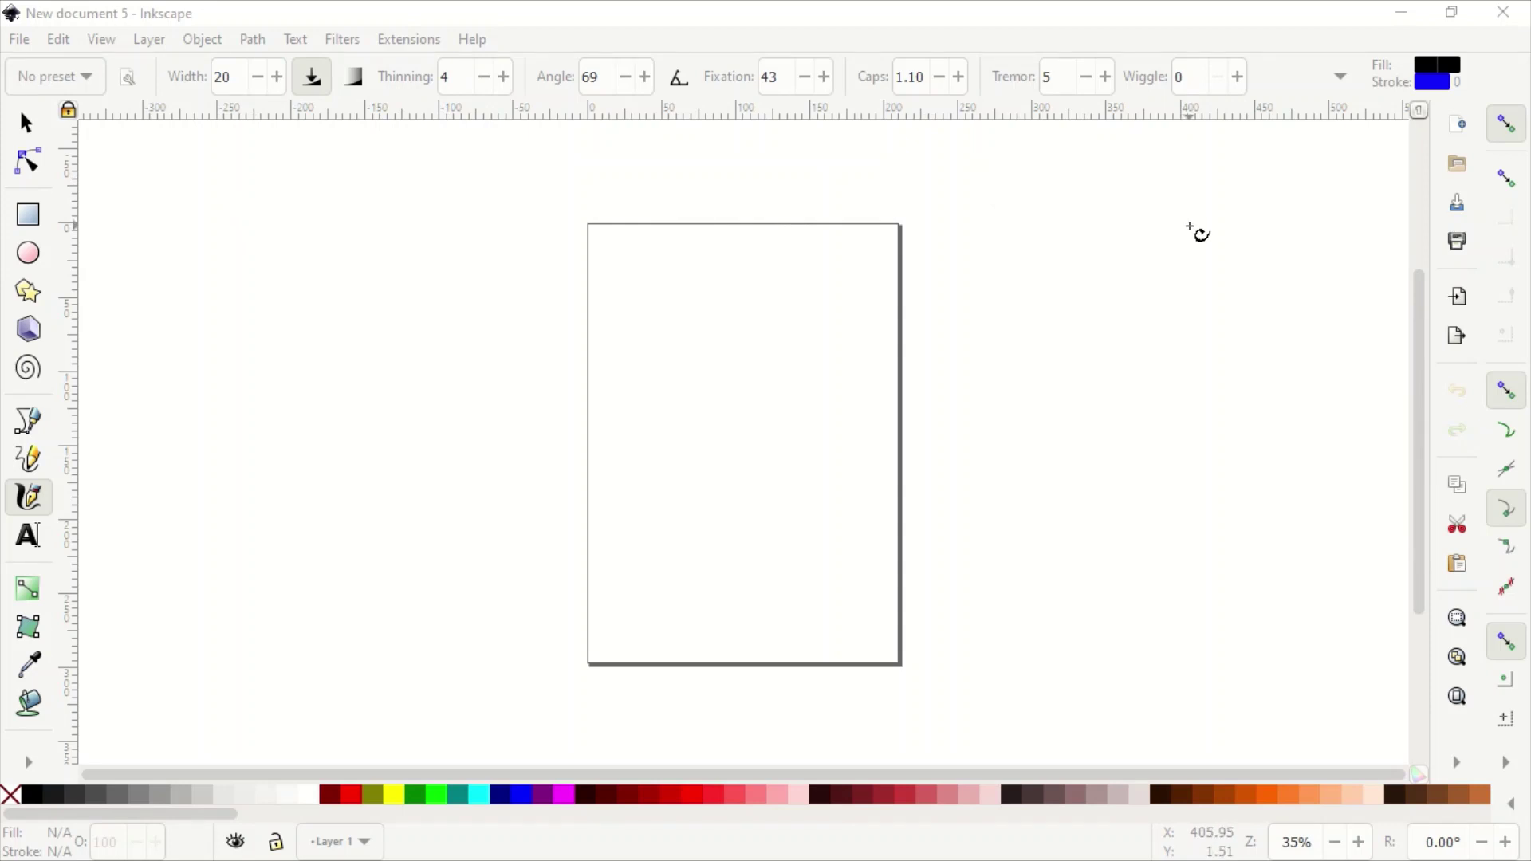
- Handwrite the word "hello" in large calligraphic letters and underline it with a long stroke
left_click_drag(267, 366, 162, 658)
left_click_drag(217, 523, 267, 679)
mouse_move(343, 598)
left_mouse_down()
mouse_move(417, 554)
mouse_move(400, 649)
mouse_move(436, 649)
left_mouse_up()
left_click_drag(571, 327, 465, 682)
left_click_drag(685, 305, 556, 678)
mouse_move(746, 504)
left_mouse_down()
mouse_move(805, 494)
mouse_move(702, 638)
mouse_move(721, 527)
left_mouse_up()
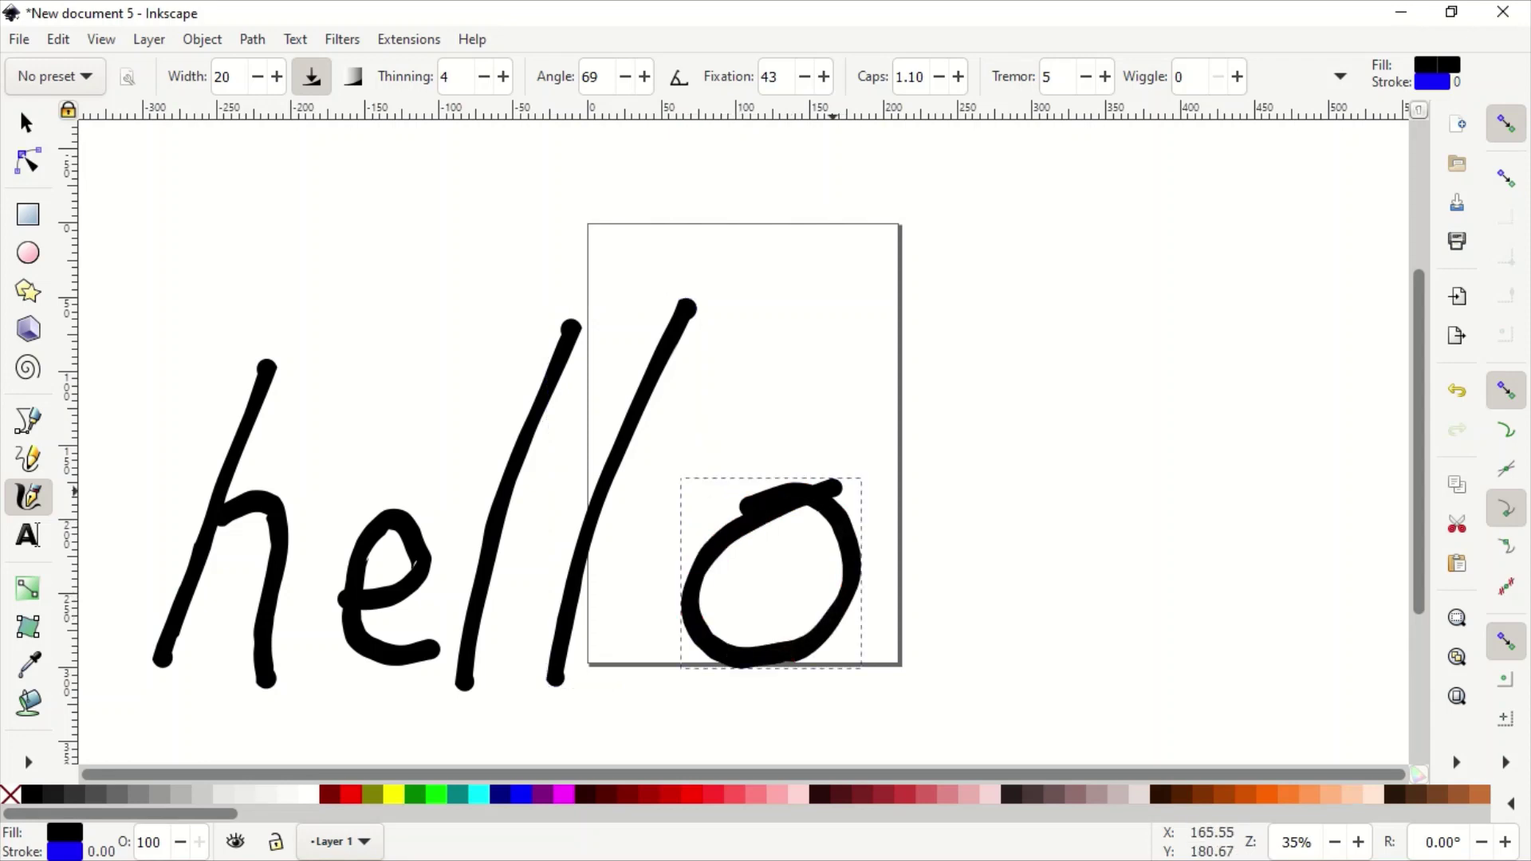
mouse_move(216, 733)
left_mouse_down()
mouse_move(469, 705)
mouse_move(855, 708)
mouse_move(1008, 680)
left_mouse_up()
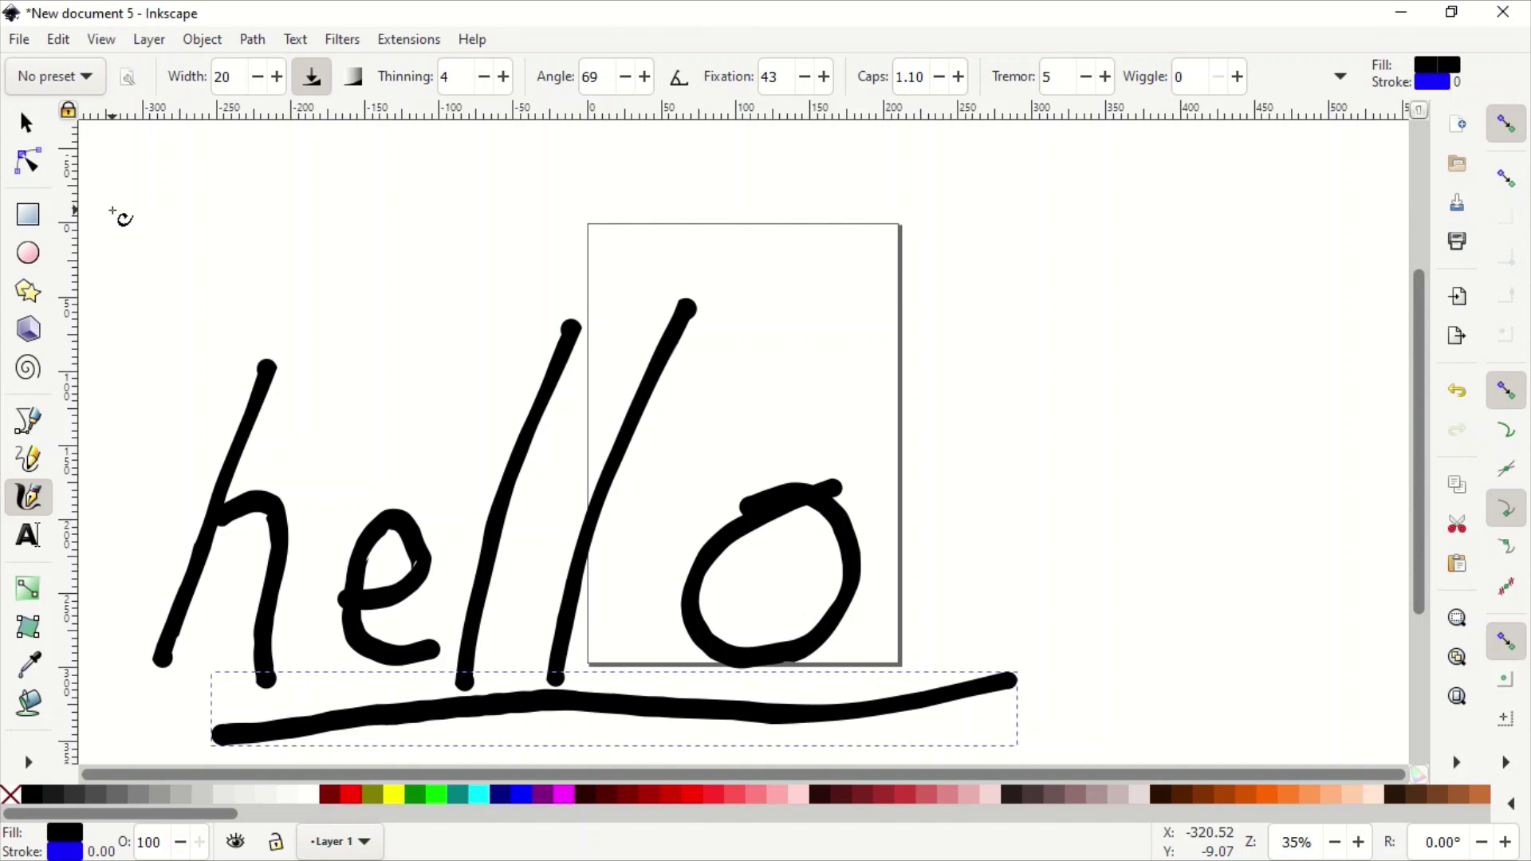
- Draw a tic-tac-toe grid beside the word "hello" with two near-vertical and two horizontal strokes
left_click_drag(1087, 172, 1014, 594)
left_click_drag(1230, 190, 1133, 600)
mouse_move(1349, 476)
left_mouse_down()
mouse_move(1095, 418)
mouse_move(803, 404)
left_mouse_up()
left_click_drag(1323, 313, 795, 275)
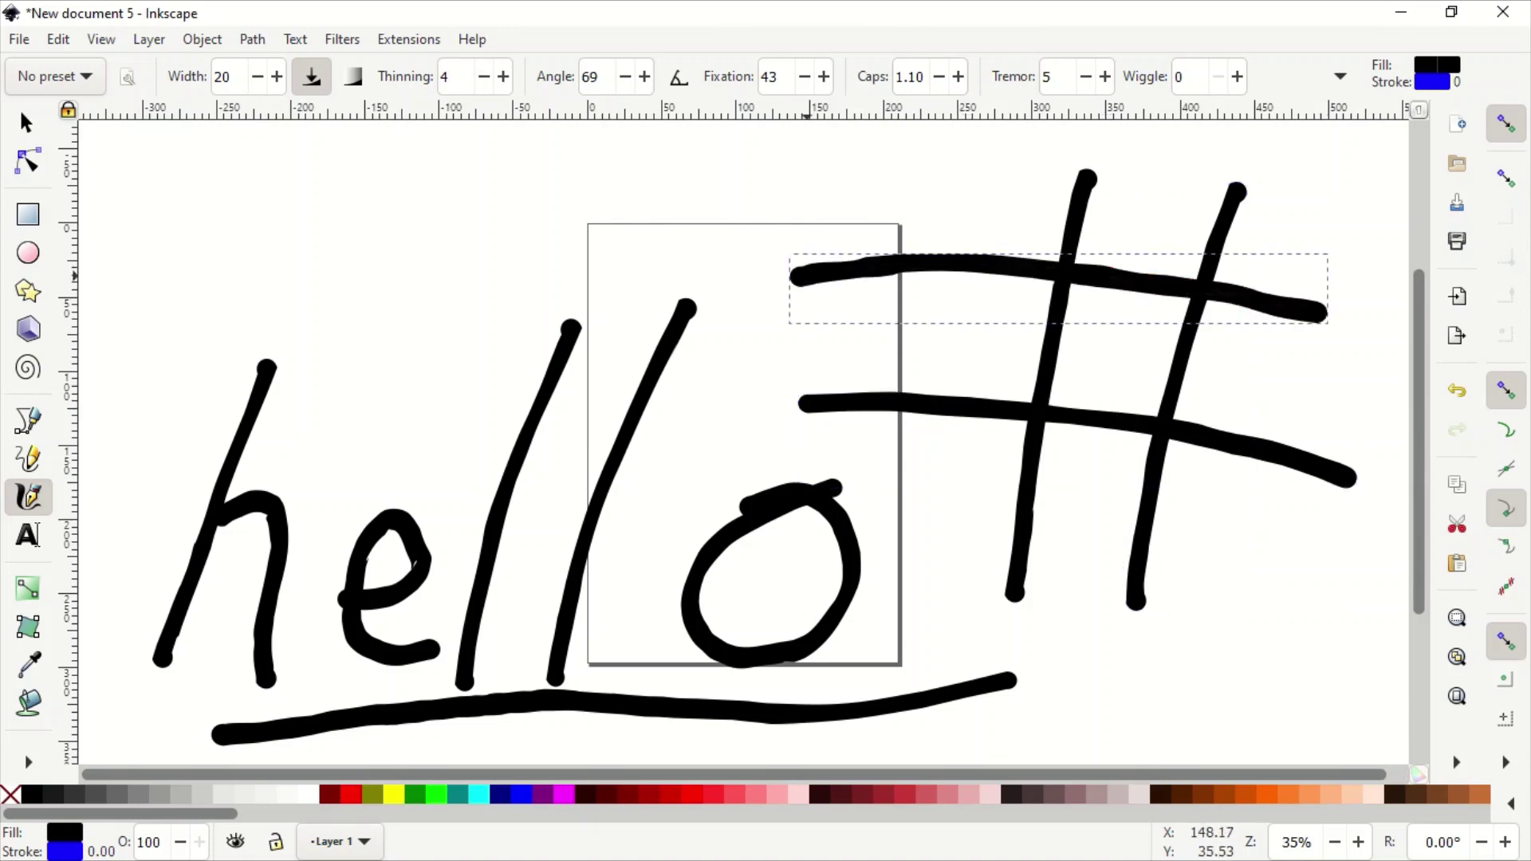
- Draw an X in the upper-left and centre cells of the tic-tac-toe grid and an O in the lower-right cell
left_click_drag(1008, 170, 903, 221)
left_click_drag(923, 165, 1001, 253)
mouse_move(1144, 339)
left_mouse_down()
mouse_move(1069, 373)
mouse_move(1112, 367)
mouse_move(1126, 394)
left_mouse_up()
mouse_move(1238, 494)
left_mouse_down()
mouse_move(1277, 511)
mouse_move(1189, 547)
mouse_move(1224, 512)
left_mouse_up()
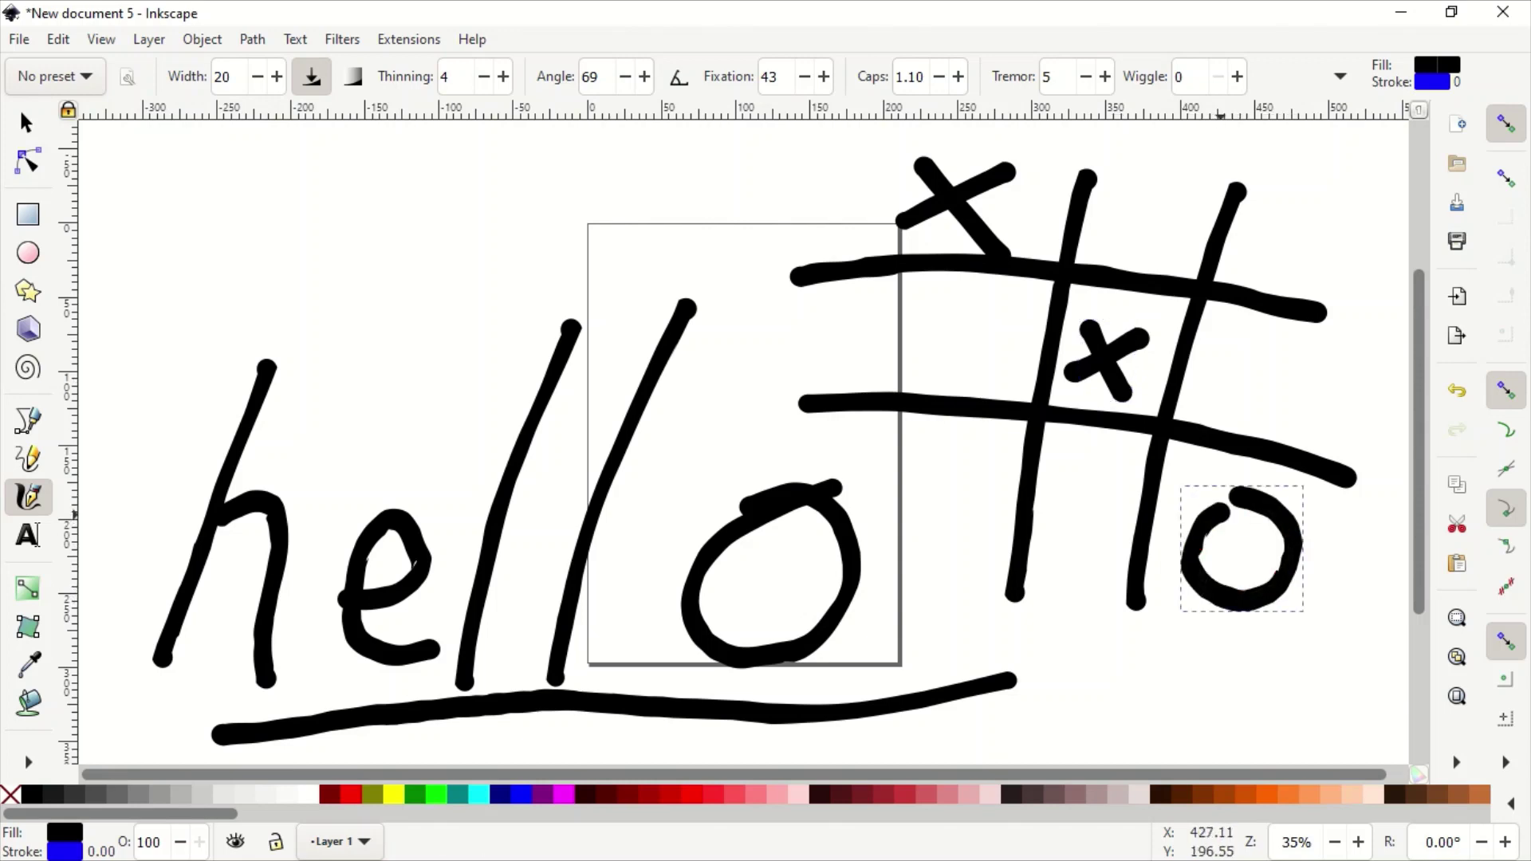